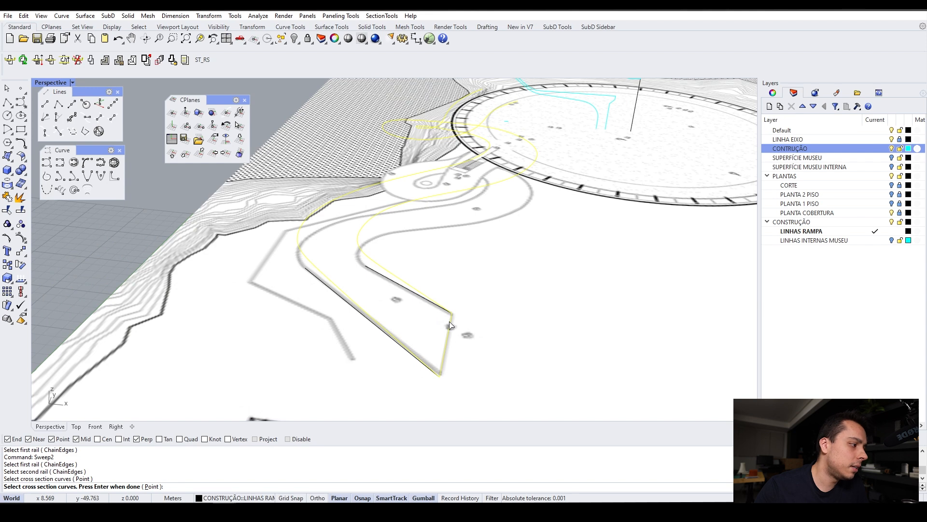
Confirm the ramp's cross-section curves to generate the two-rail sweep preview.
scroll(472, 344, down, 2)
key(Return)
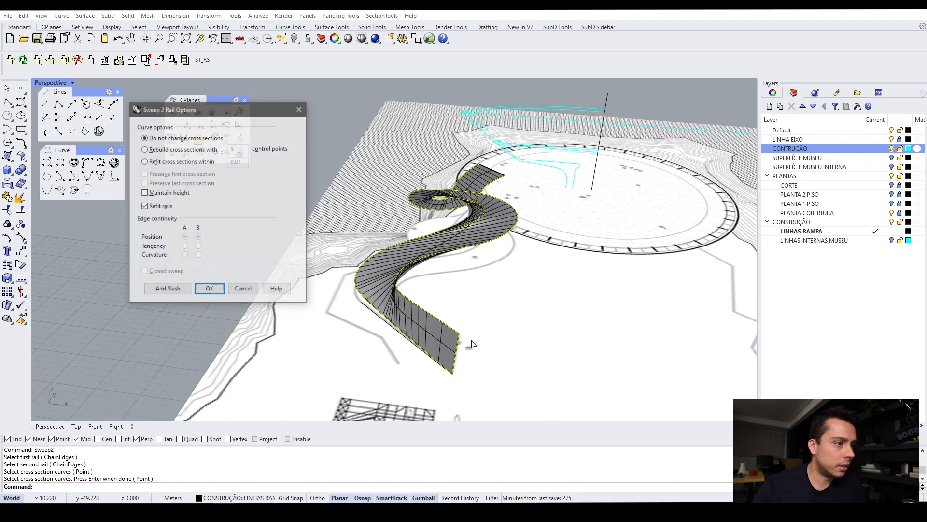
right_drag(437, 215, 439, 275)
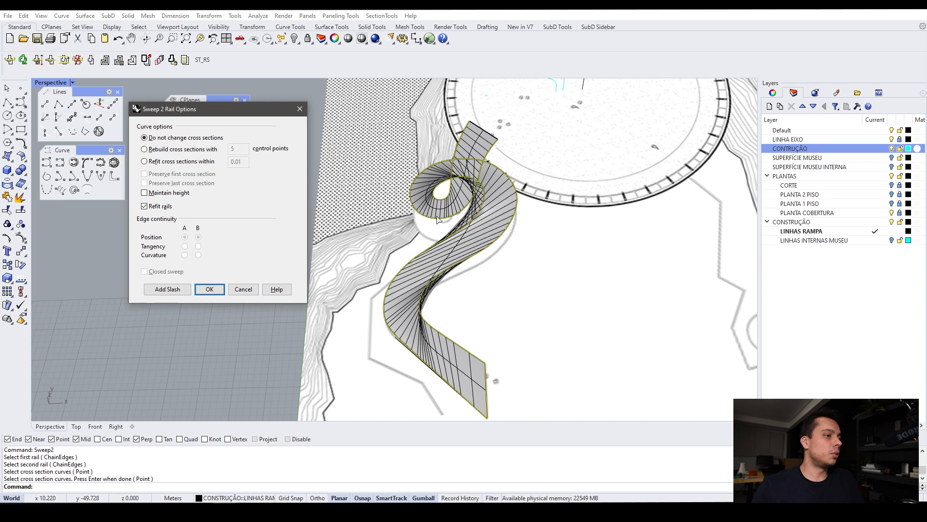
drag(236, 114, 235, 127)
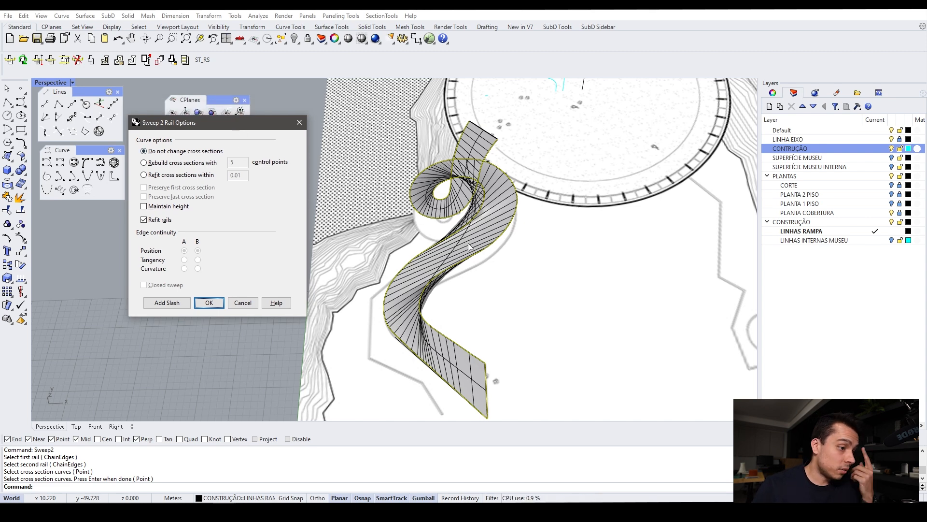
Examine how the sweep preview's cross-section lines run through the ramp's bends and spiral loop.
scroll(492, 254, down, 2)
right_drag(492, 254, 500, 260)
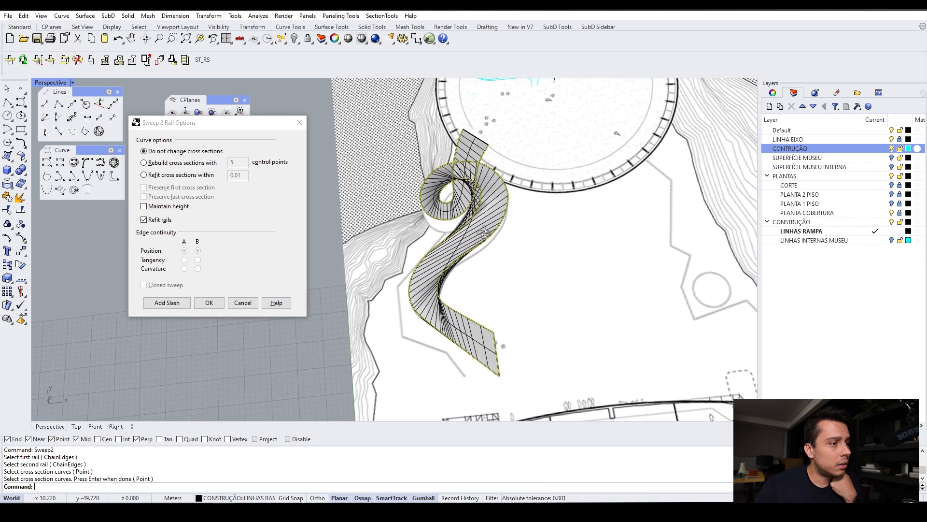
scroll(432, 295, up, 4)
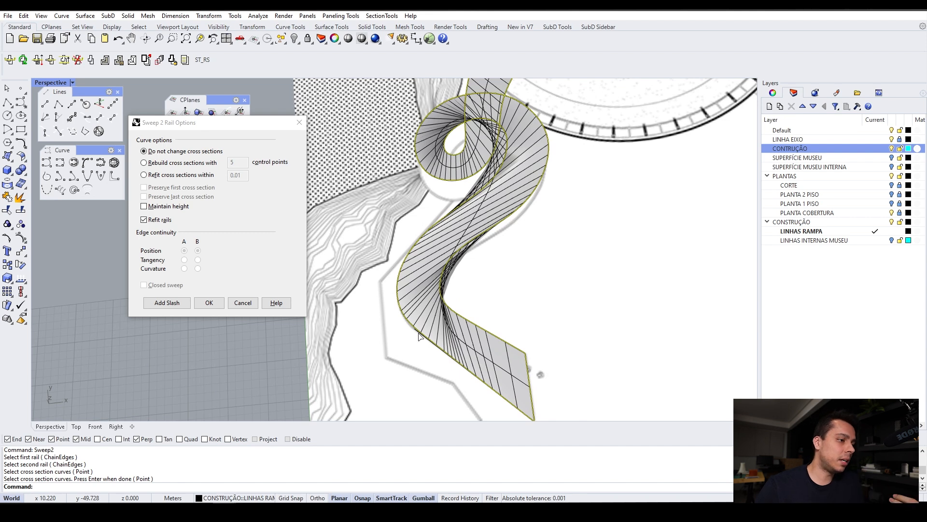
scroll(418, 332, down, 2)
scroll(465, 95, up, 2)
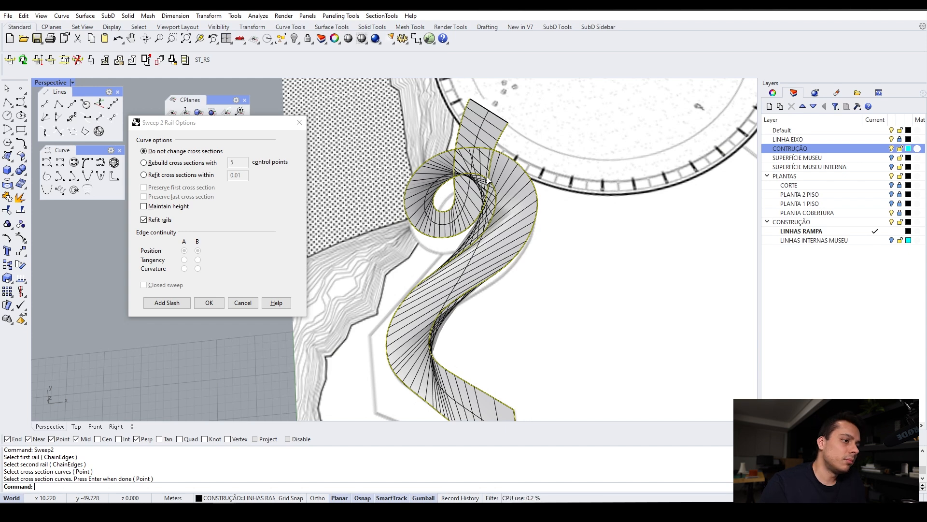
scroll(547, 234, down, 3)
scroll(524, 388, up, 7)
scroll(516, 399, down, 4)
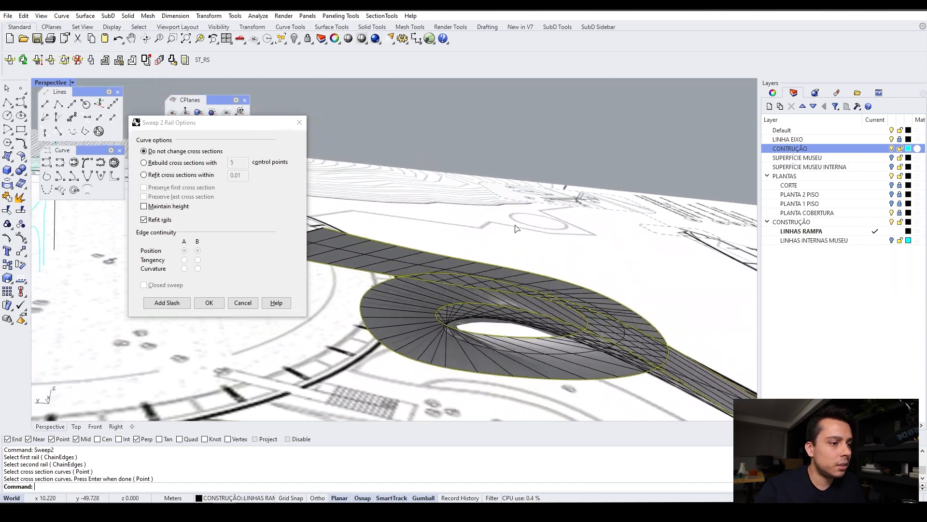
right_drag(577, 299, 513, 208)
key(Down)
key(Down)
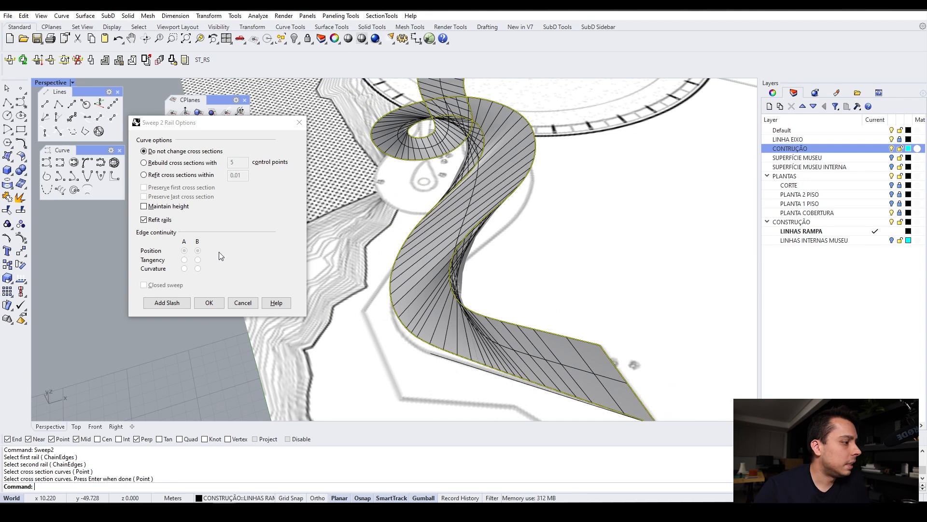
Add a slash to the sweep, perpendicular between both rails on the ramp stretch between its two large bends.
click(167, 303)
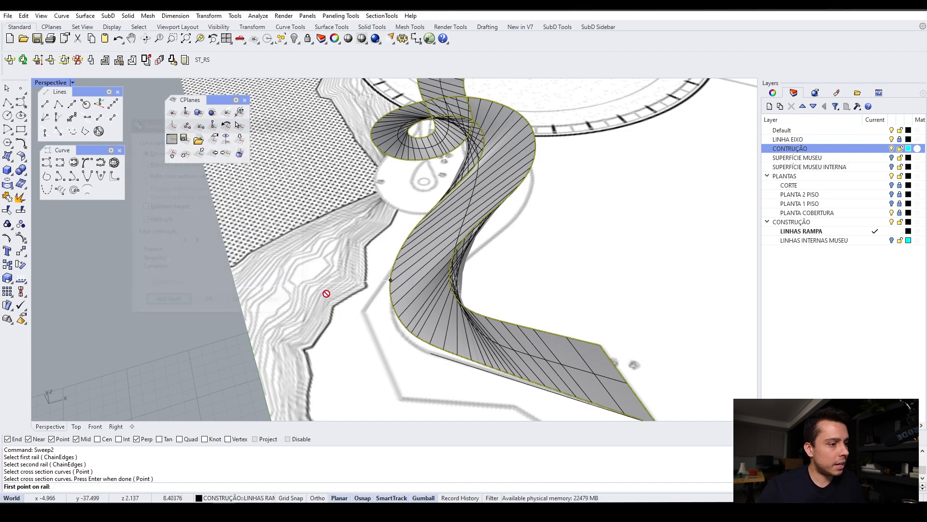
scroll(450, 303, up, 3)
right_drag(450, 302, 444, 166)
click(445, 165)
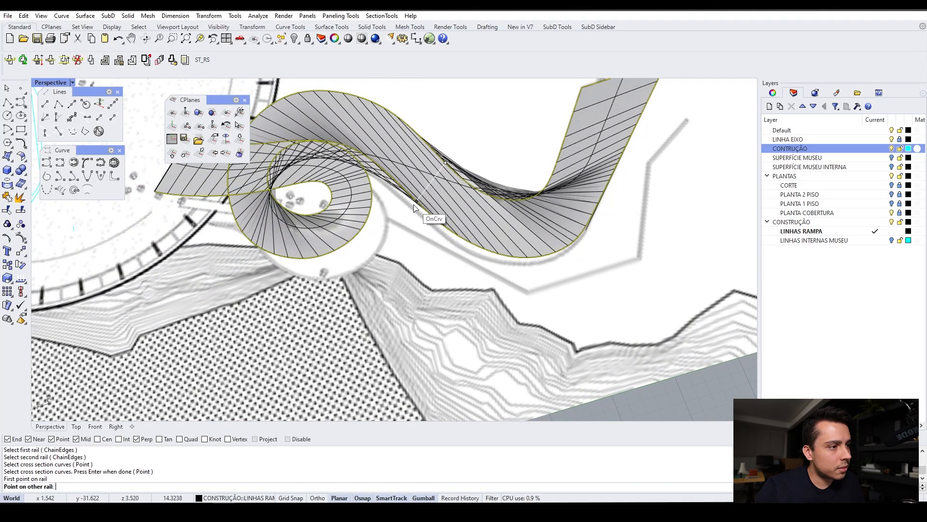
mouse_move(410, 199)
right_down()
mouse_move(398, 249)
mouse_move(410, 202)
right_up()
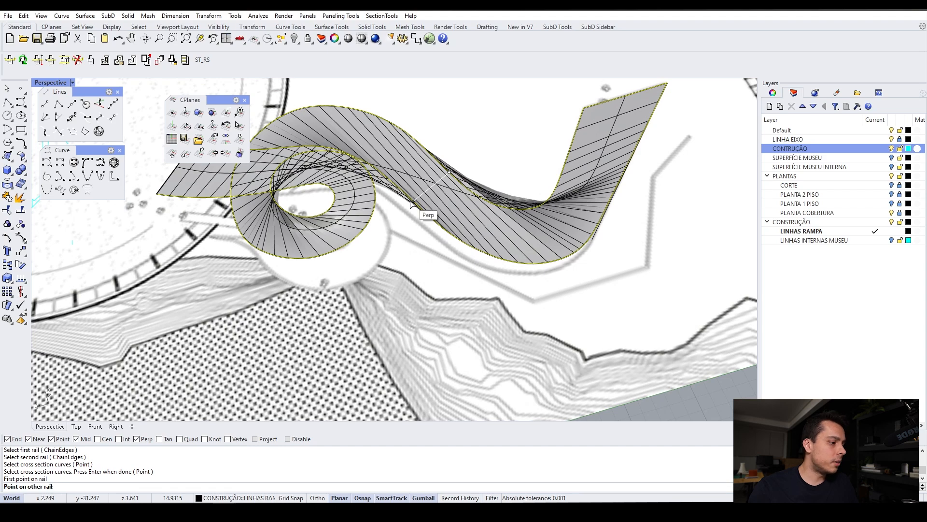
click(411, 203)
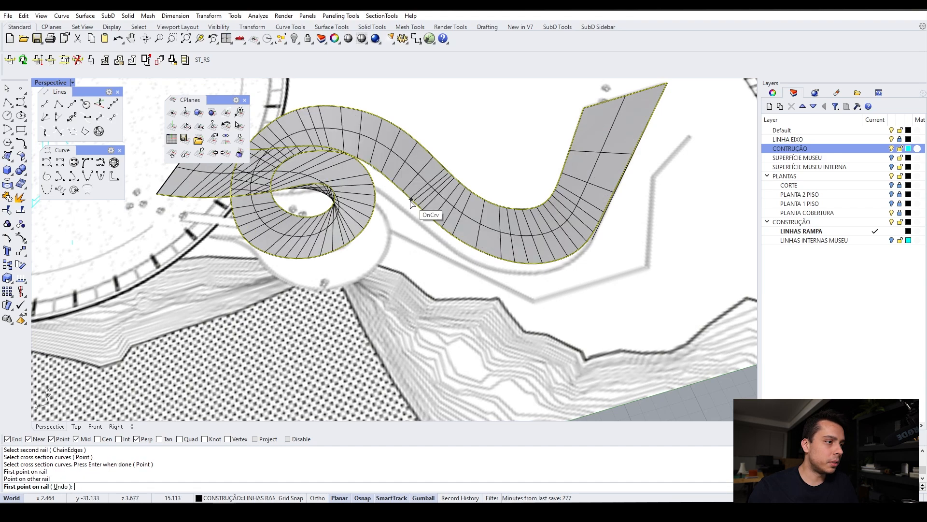
Examine the sweep preview around the added slash and compare its section alignment with that in the spiral loop.
key(Left)
key(Left)
key(Left)
key(Left)
key(Left)
key(Left)
key(Left)
key(Left)
key(Left)
key(Left)
key(Left)
key(Left)
key(Left)
key(Left)
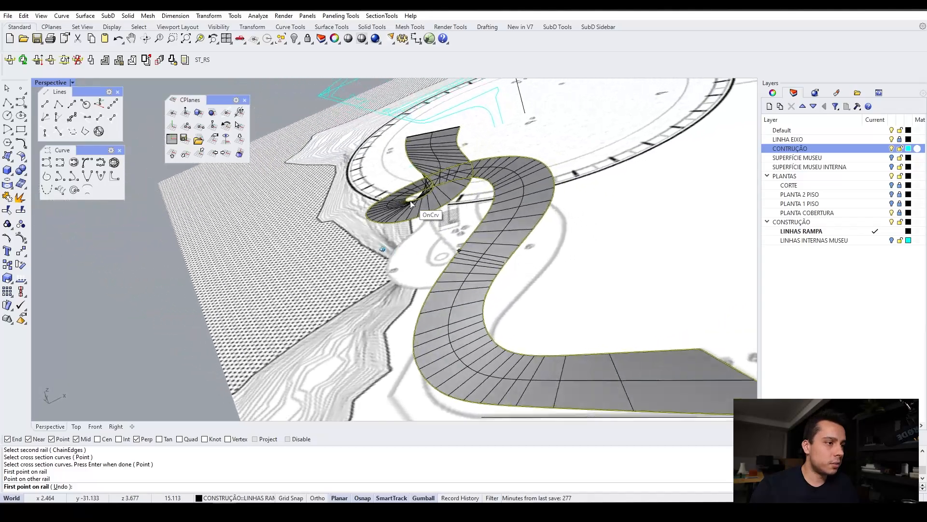
right_drag(411, 204, 498, 302)
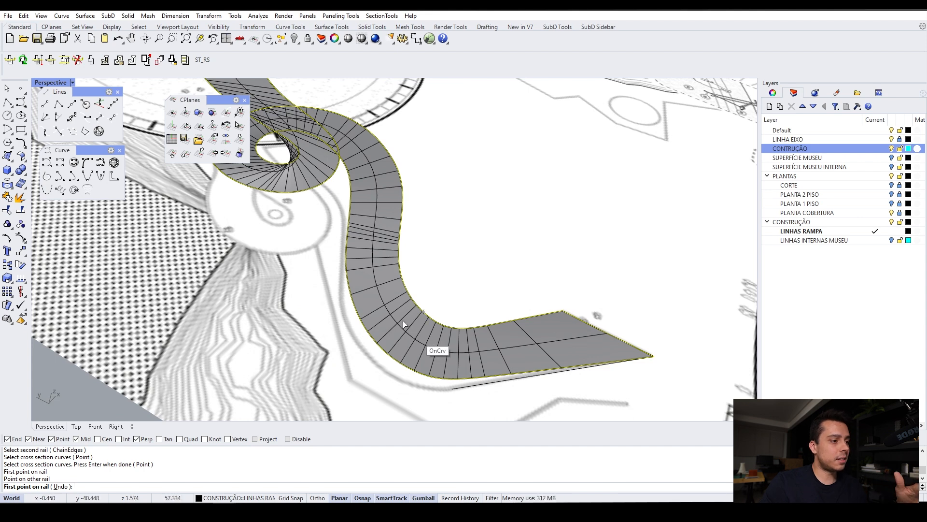
scroll(437, 363, down, 4)
scroll(392, 333, up, 6)
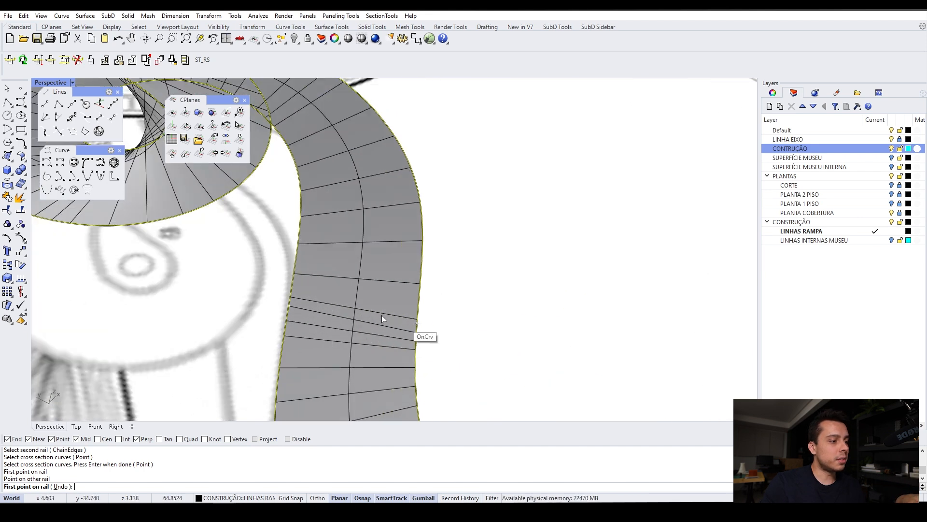
scroll(375, 314, down, 3)
scroll(357, 311, down, 3)
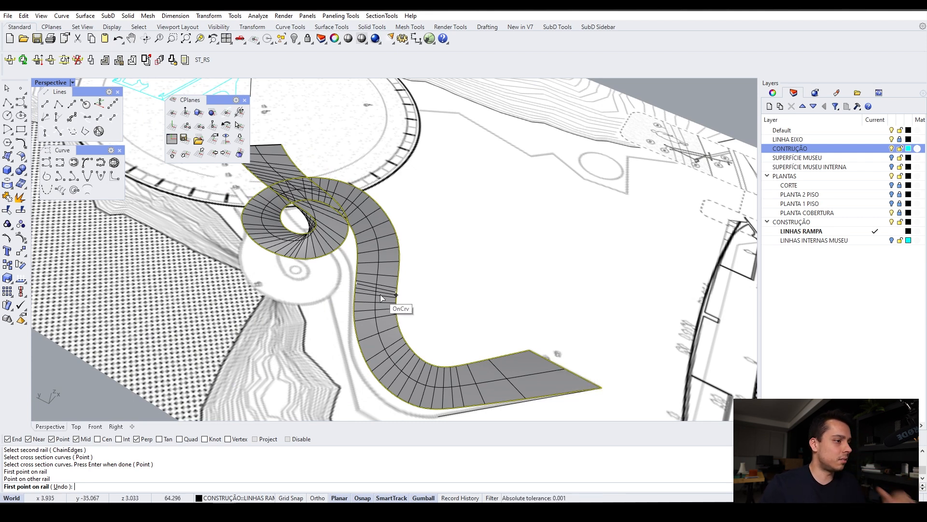
scroll(400, 270, up, 1)
scroll(400, 269, up, 4)
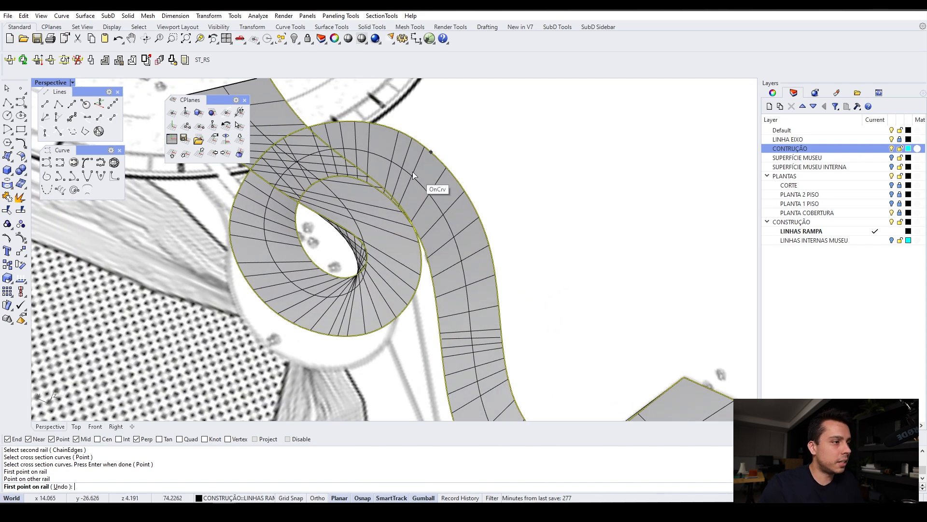
Add three more slashes between the inner and outer rails around the ramp's spiral loop and its crossing.
right_drag(342, 260, 409, 246)
click(349, 293)
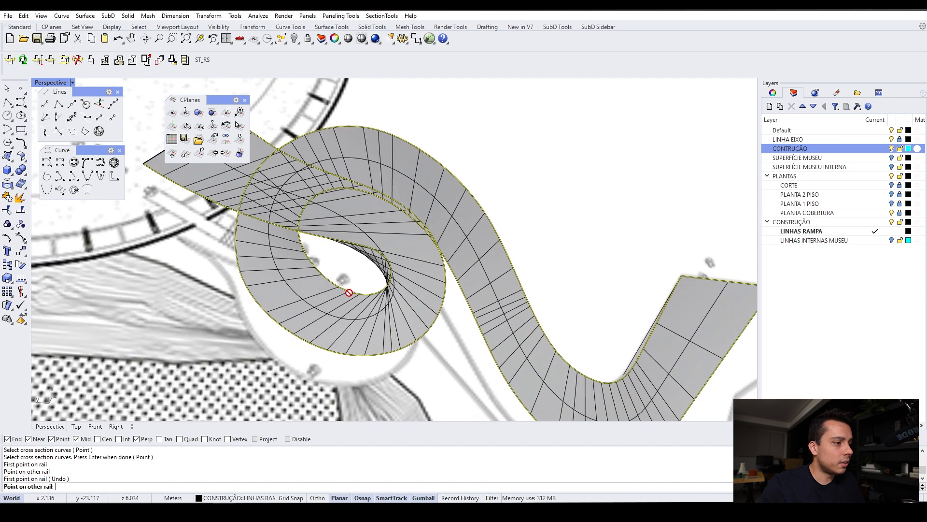
click(333, 353)
right_drag(334, 351, 413, 249)
mouse_move(411, 290)
right_down()
mouse_move(400, 291)
mouse_move(412, 269)
mouse_move(404, 268)
mouse_move(417, 285)
mouse_move(412, 272)
right_up()
click(410, 268)
click(476, 268)
right_drag(476, 269, 398, 259)
click(413, 219)
click(478, 236)
Add a slash perpendicular across the ramp's wide bend beside the circular building.
right_drag(480, 233, 419, 258)
scroll(458, 199, down, 6)
scroll(401, 269, up, 3)
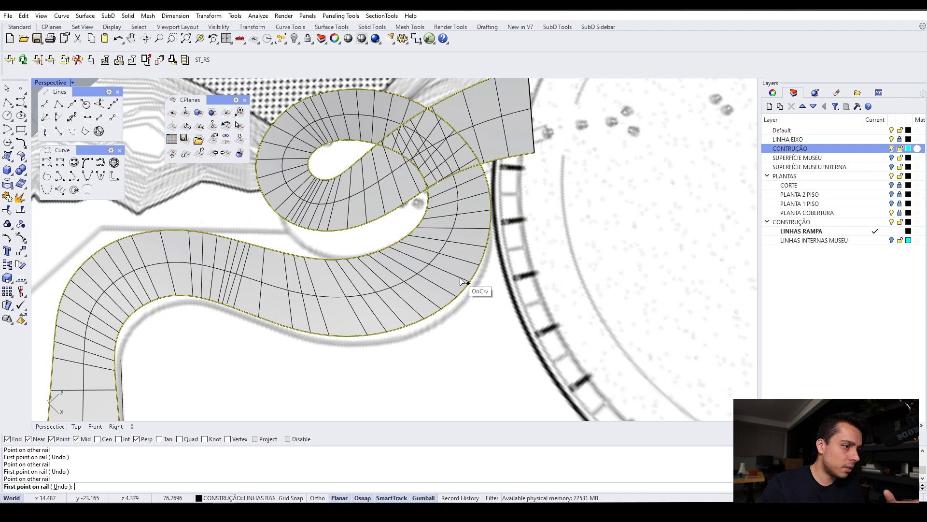
click(400, 255)
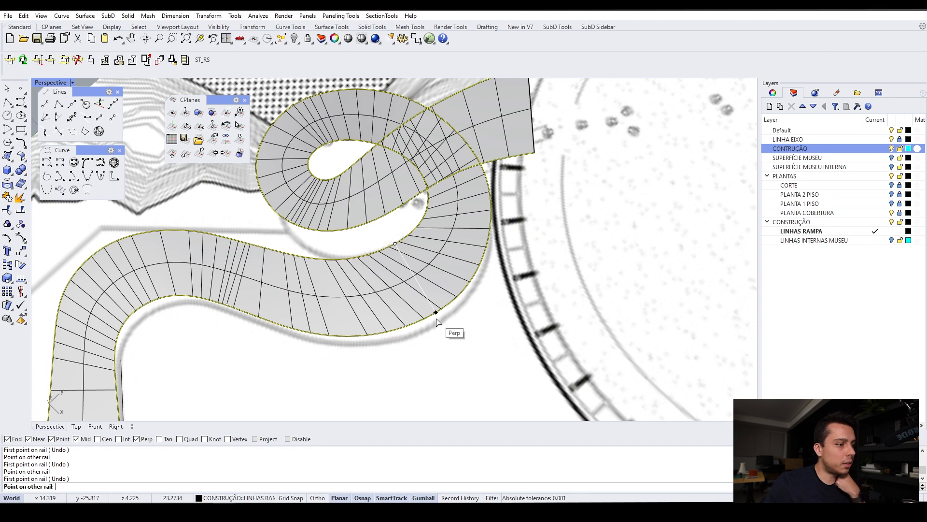
click(436, 318)
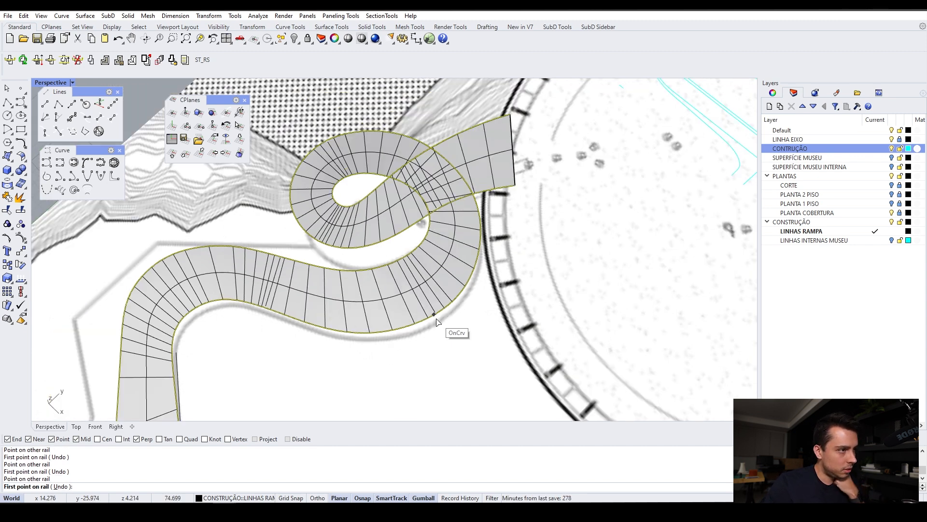
Add a slash across the spiral loop from its inner edge to its outer edge and finish adding slashes.
scroll(410, 224, up, 5)
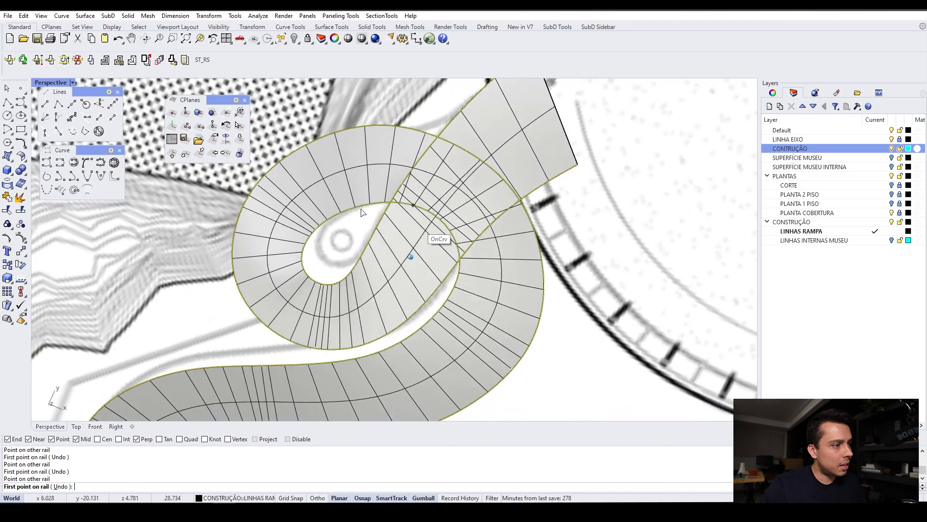
click(363, 210)
click(340, 132)
right_drag(350, 159, 471, 272)
scroll(471, 272, down, 7)
key(Return)
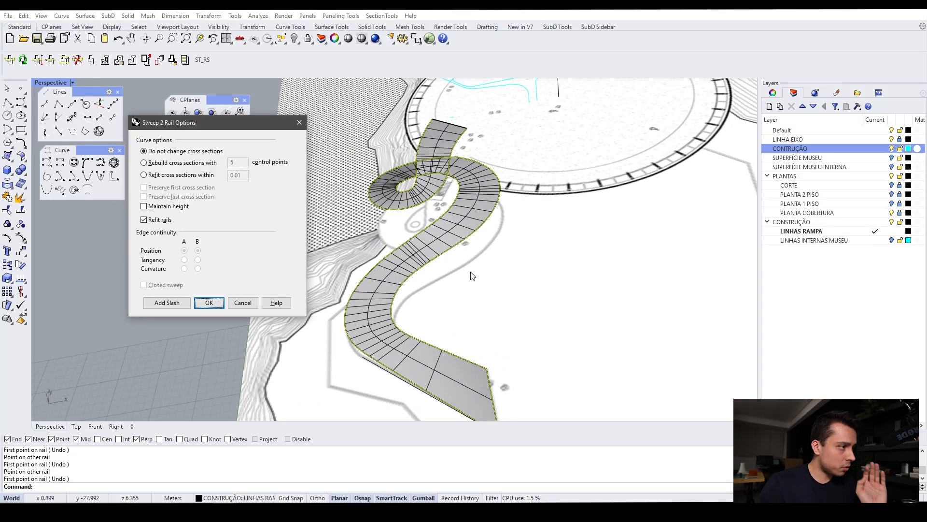
Set the sweep to rebuild its cross sections with 10 control points.
drag(225, 126, 235, 209)
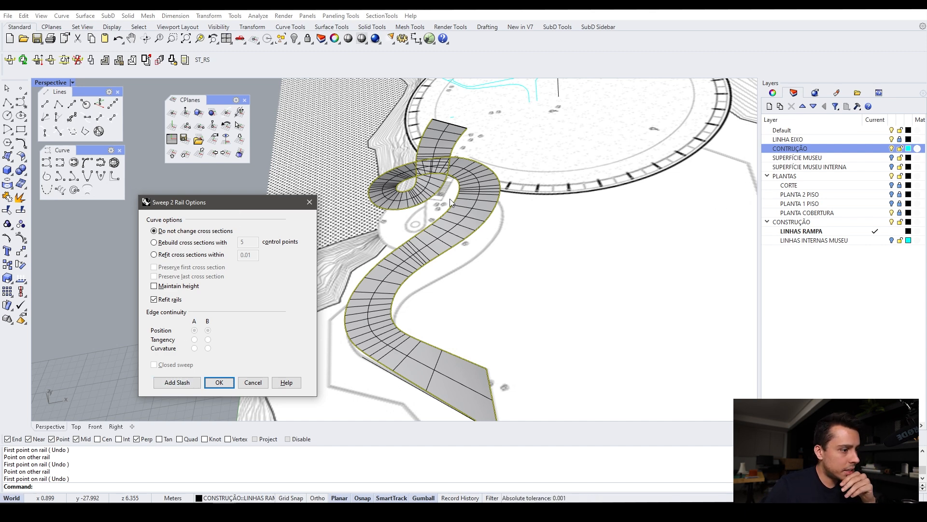
click(185, 247)
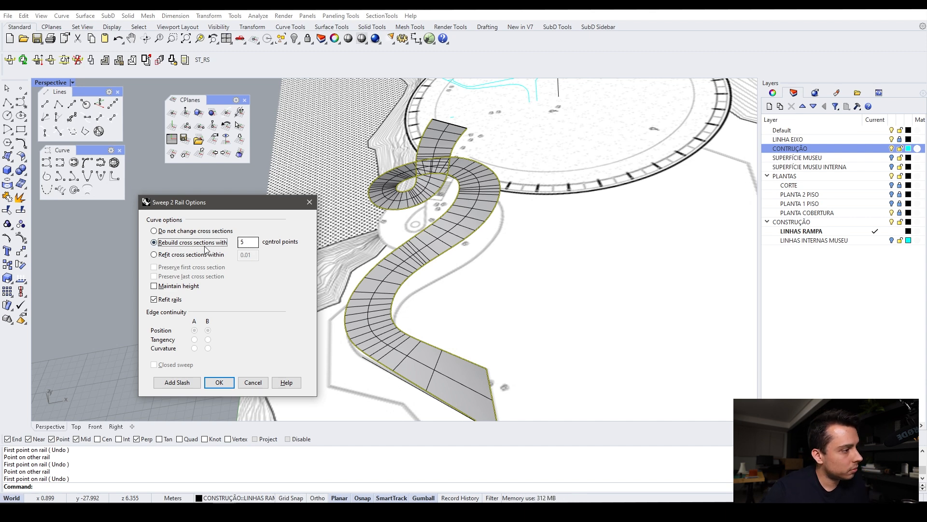
click(252, 242)
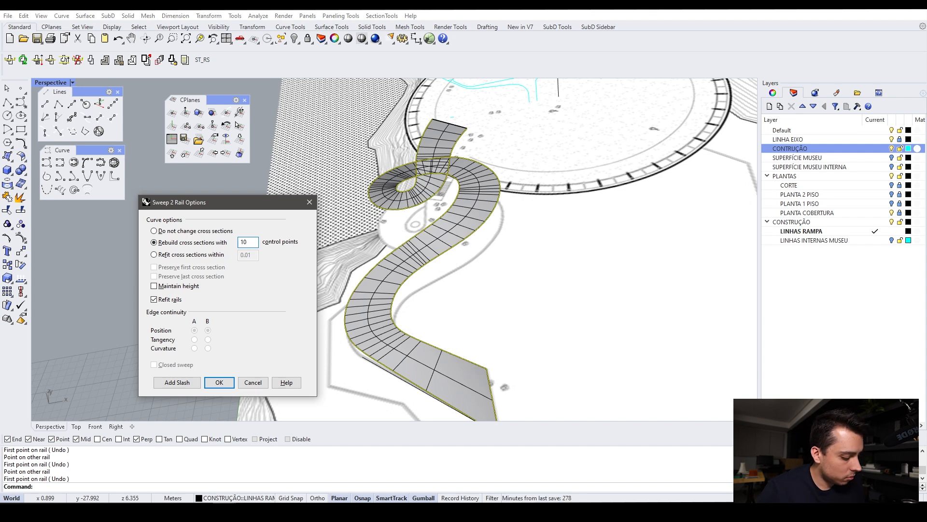
key(Tab)
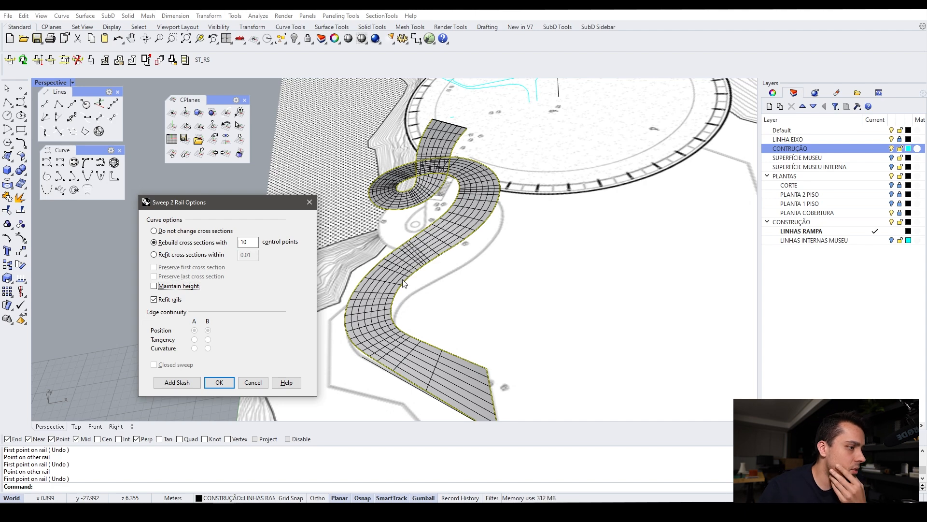
Set the cross-section rebuild to 15 control points, check the preview and accept the sweep.
scroll(397, 276, up, 3)
right_drag(407, 279, 469, 267)
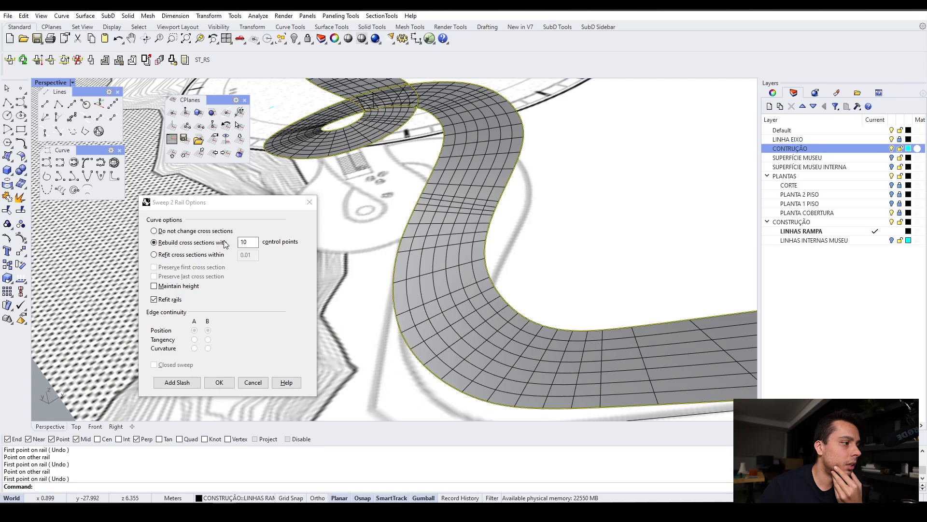
drag(254, 243, 208, 245)
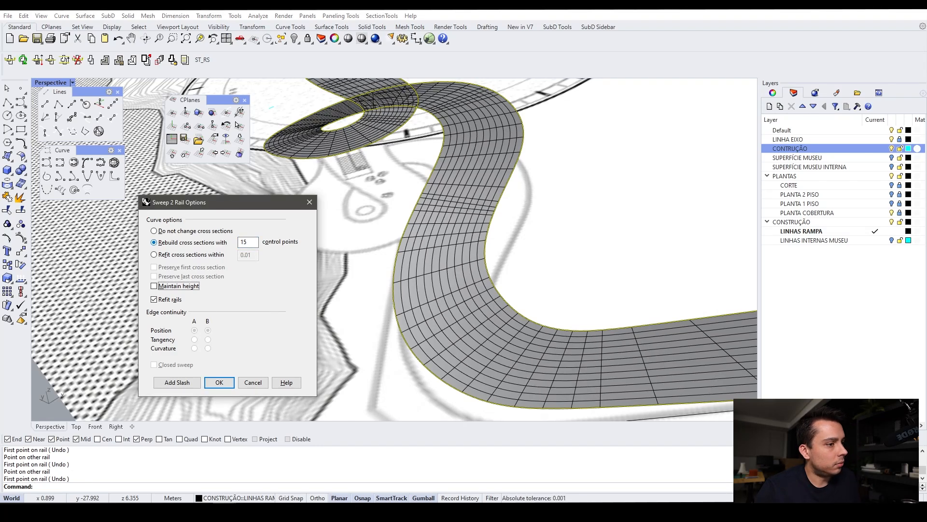
scroll(492, 340, down, 4)
right_drag(492, 340, 461, 285)
scroll(461, 287, up, 3)
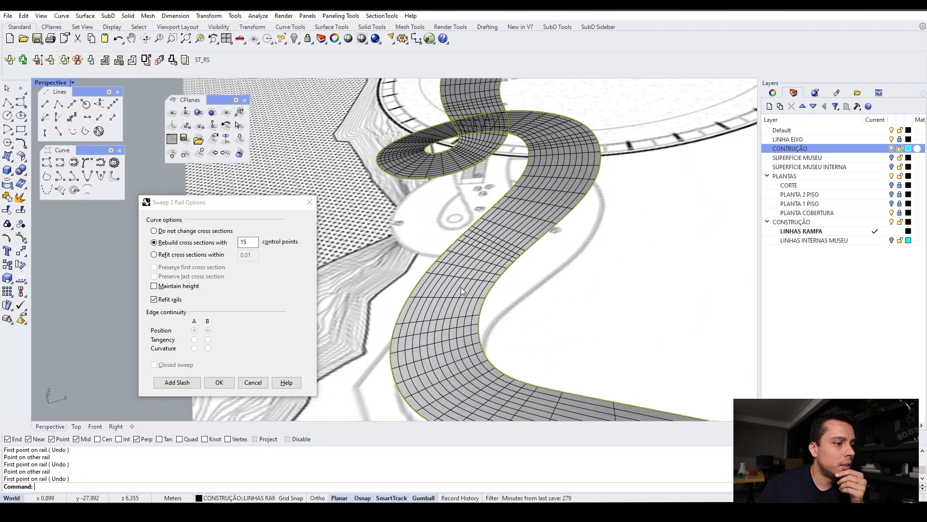
right_drag(553, 168, 536, 193)
Inspect the ramp surface from low angles, then delete the swept surface.
right_drag(317, 263, 595, 301)
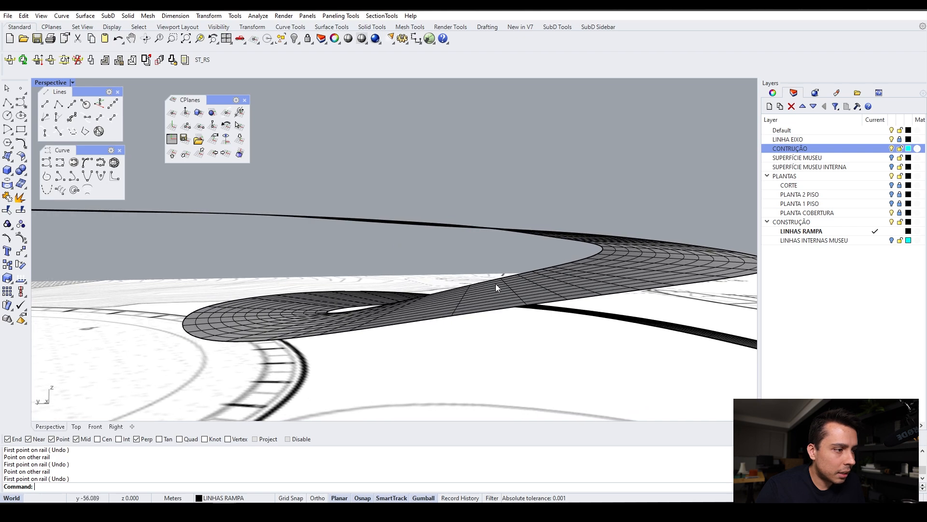
right_drag(337, 292, 514, 327)
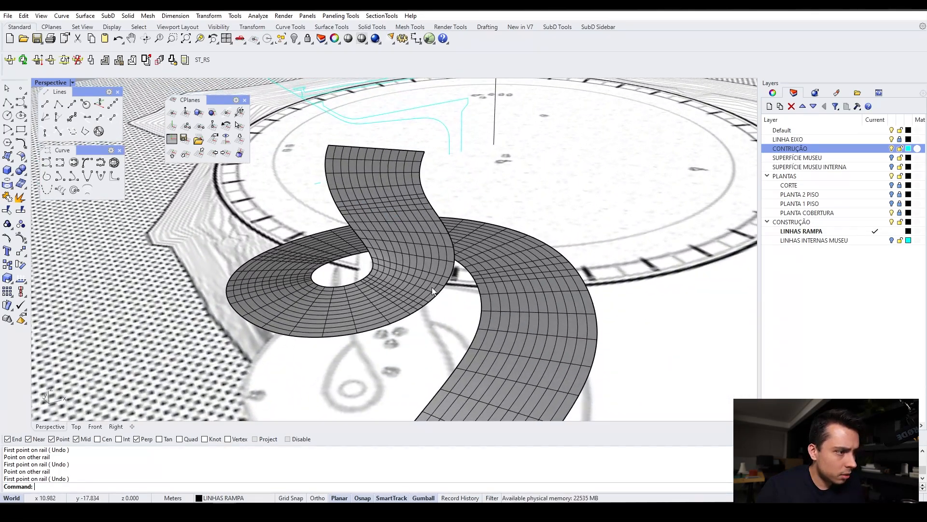
click(427, 280)
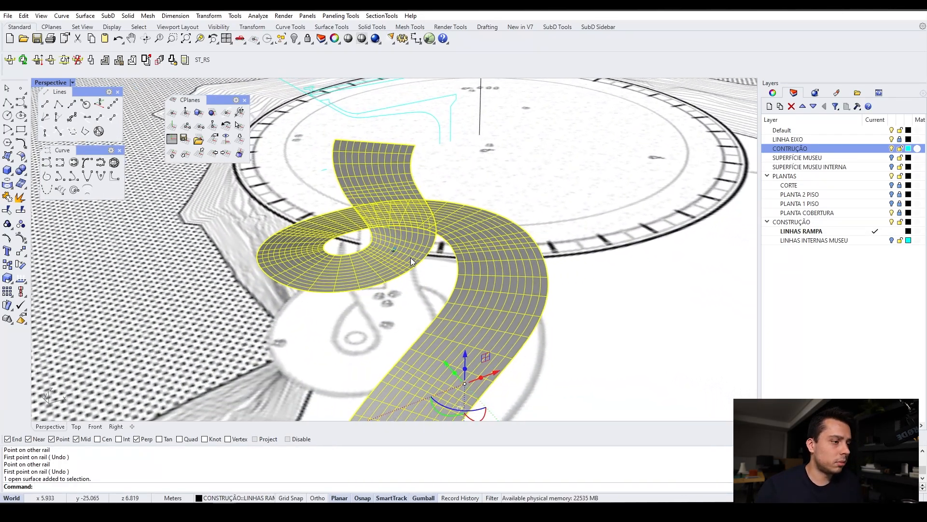
key(Delete)
Select the three control points at the outer rail's lower bend and use SetPt to align their Z to the section's lower floor line.
scroll(412, 261, up, 5)
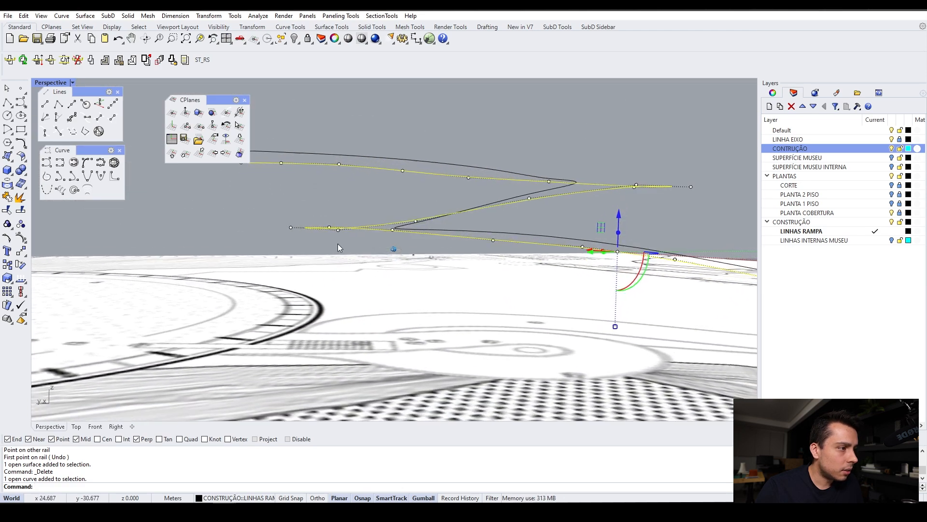
drag(364, 244, 365, 245)
right_drag(364, 245, 407, 225)
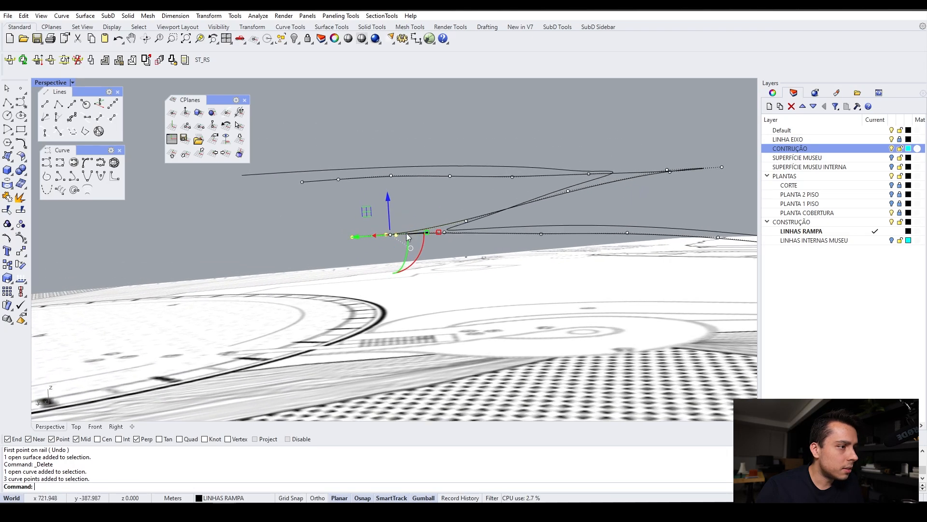
right_drag(406, 236, 488, 271)
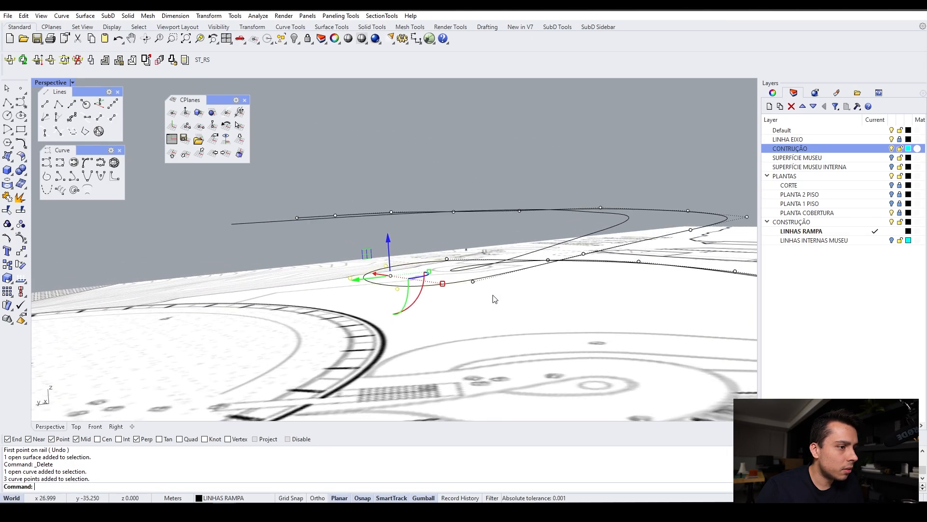
key(Down)
key(Down)
key(Down)
key(Down)
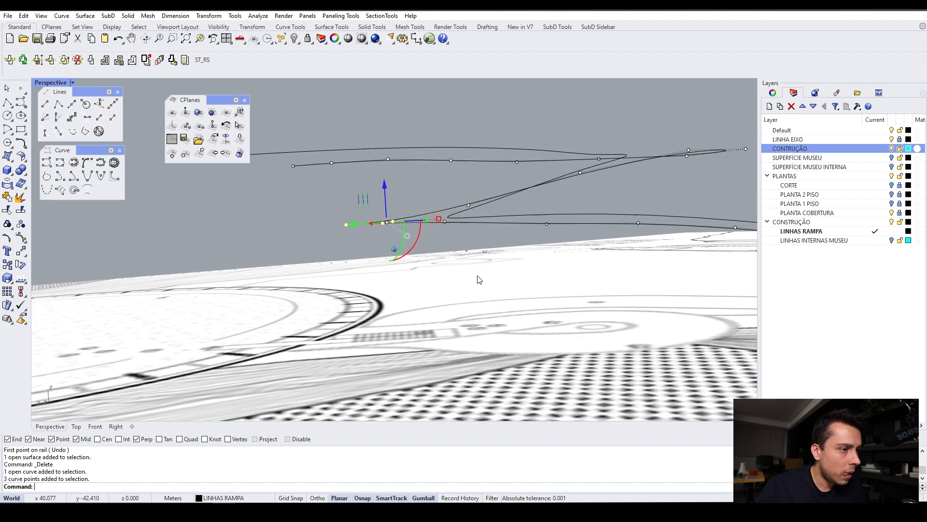
key(Down)
key(Down)
key(Down)
key(Down)
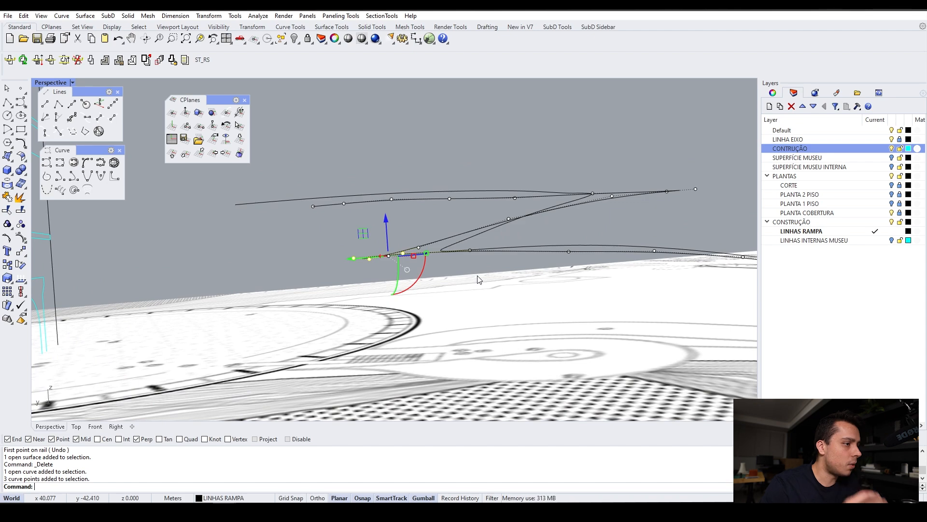
key(Down)
key(Down)
key(Down)
key(Down)
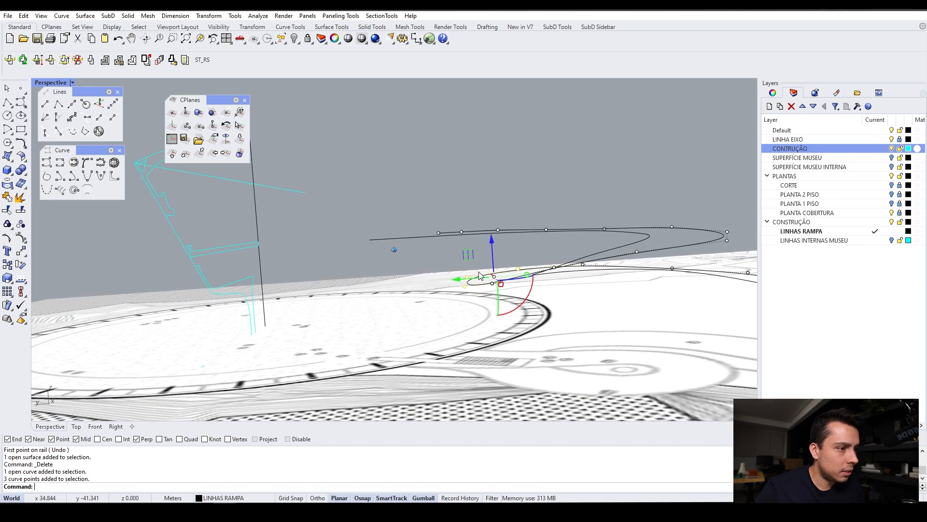
key(Down)
key(Down)
key(Down)
key(Down)
key(Return)
key(Return)
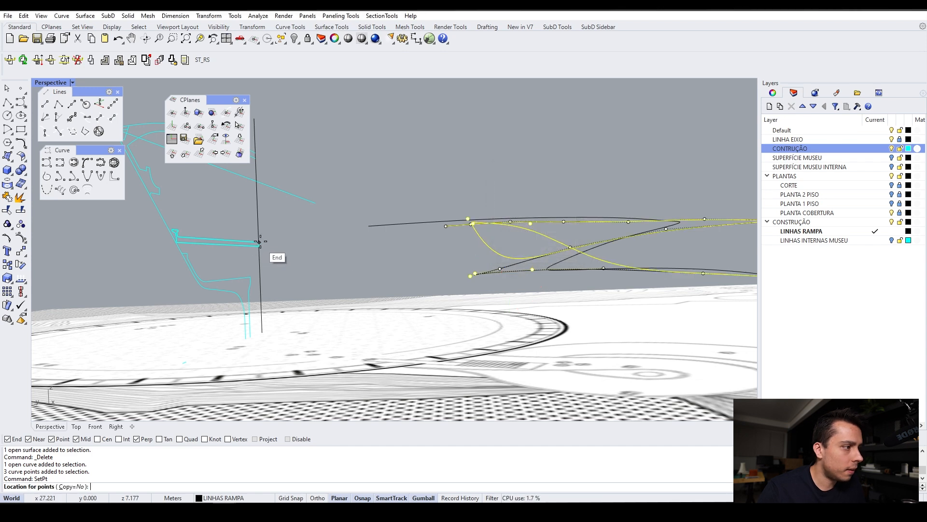
click(245, 277)
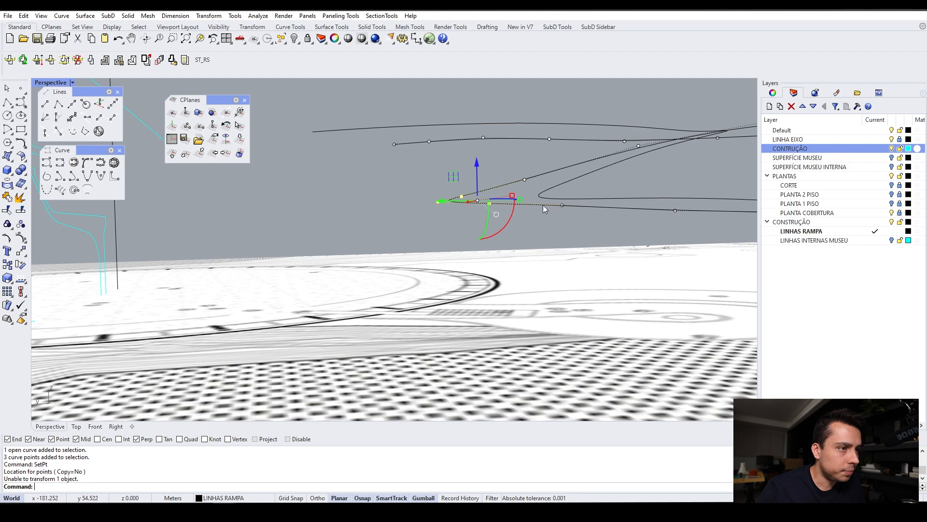
Adjust the control point beside the outer rail's lower bend vertically and align it to the lower floor line with SetPt in Z.
click(526, 178)
right_drag(527, 176, 514, 183)
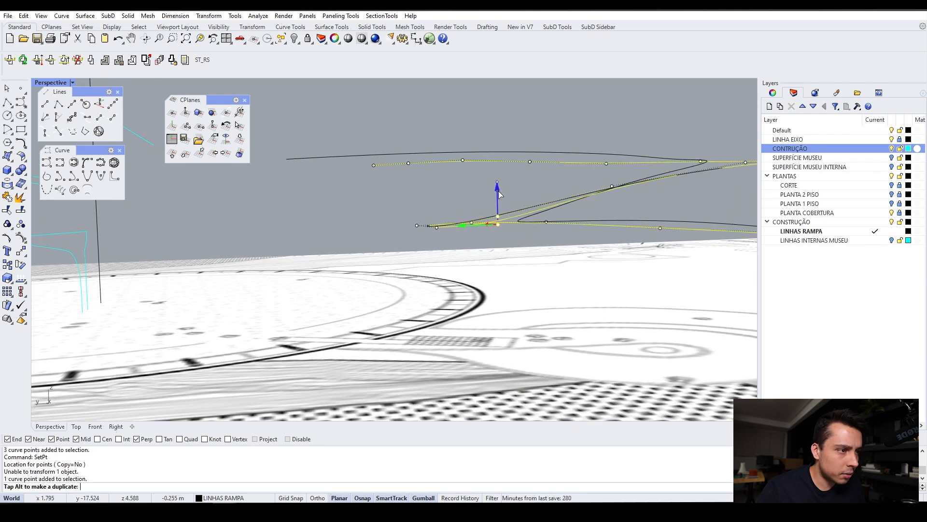
drag(499, 190, 499, 191)
right_drag(498, 191, 523, 347)
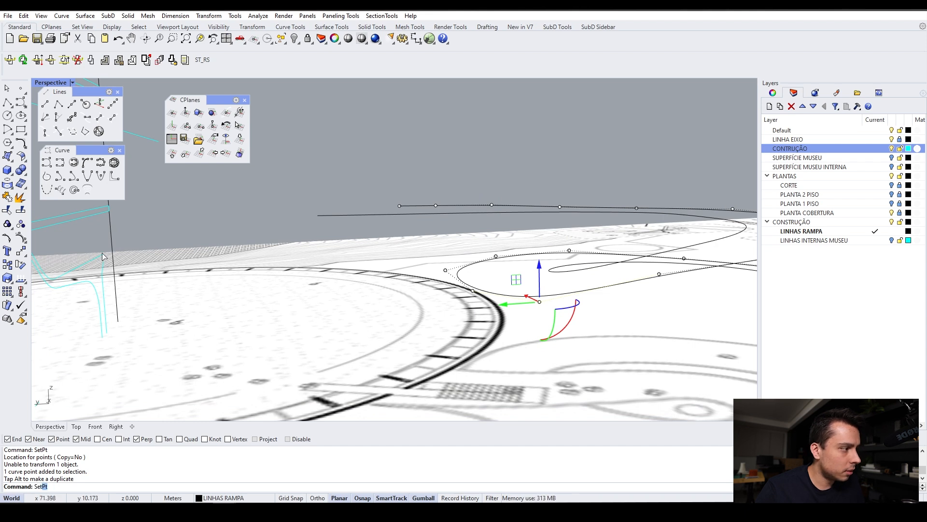
key(Return)
right_drag(580, 271, 666, 271)
click(518, 251)
right_drag(415, 249, 206, 255)
click(207, 251)
Lower the three control points at the outer rail's upper bend by about 0.47 m.
right_drag(725, 300, 564, 208)
drag(564, 208, 594, 167)
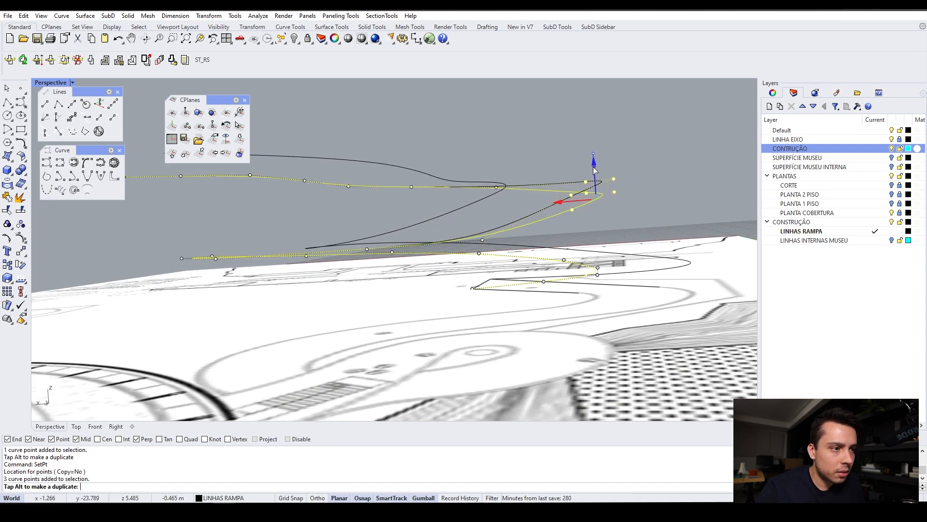
click(689, 164)
Adjust the heights of two single control points on the outer rail's rising stretch below the upper bend to even the slope.
right_drag(689, 164, 368, 248)
right_drag(533, 206, 620, 207)
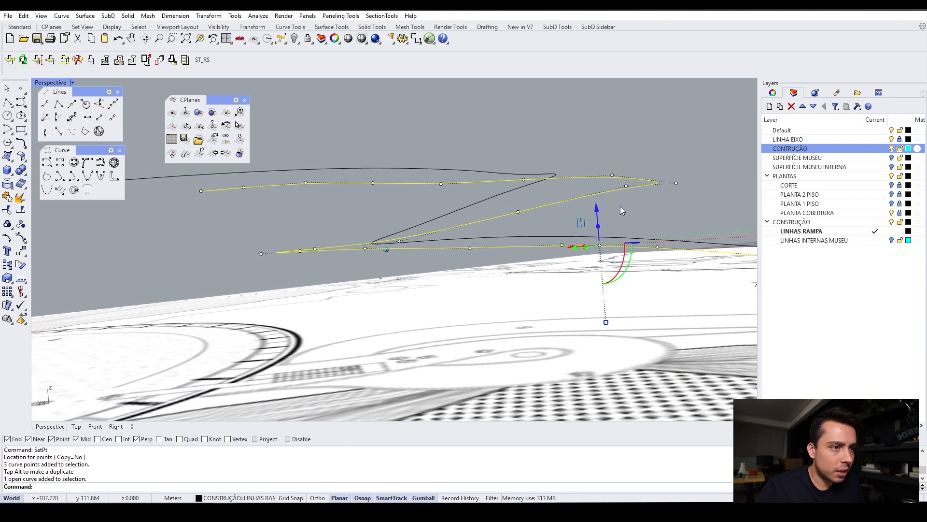
drag(625, 155, 625, 161)
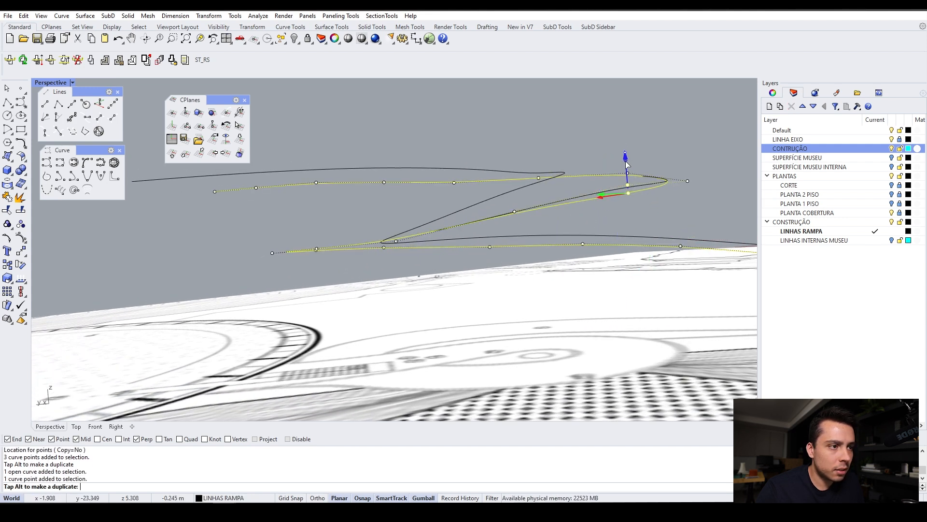
click(515, 211)
drag(513, 206, 514, 197)
Move the three control points at the outer rail's upper bend vertically to blend with the adjusted slope.
right_drag(514, 197, 527, 225)
drag(569, 188, 621, 169)
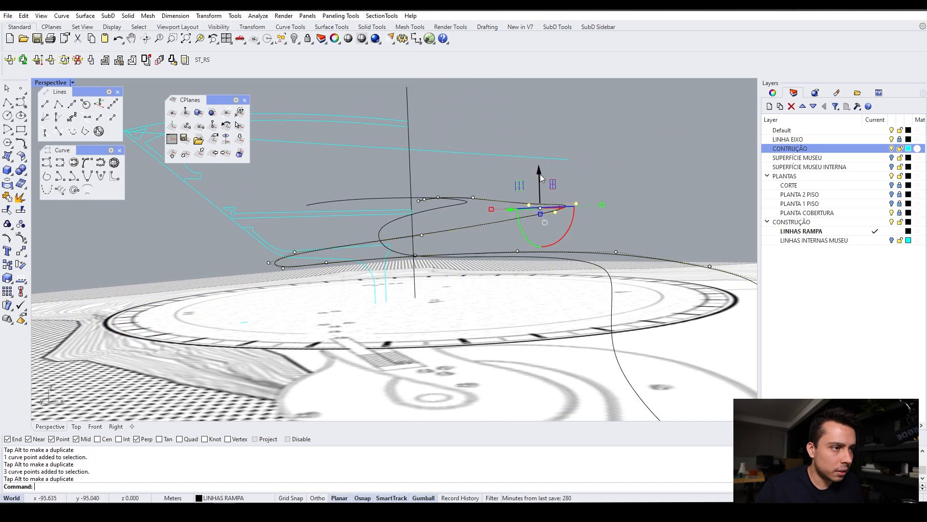
Adjust the height of one control point on the outer rail between the upper bend and the museum section.
click(562, 212)
key(Left)
key(Left)
key(Left)
key(Left)
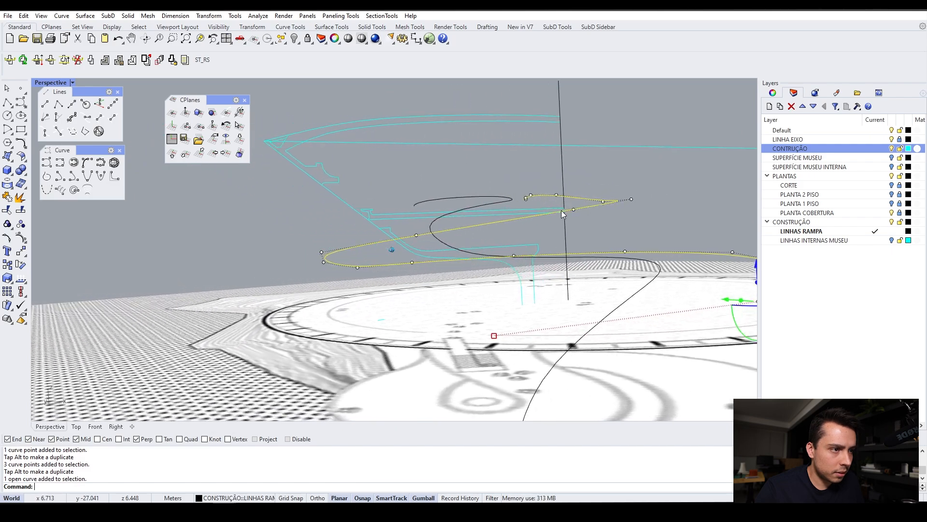
right_drag(562, 216, 522, 218)
key(Left)
key(Left)
key(Left)
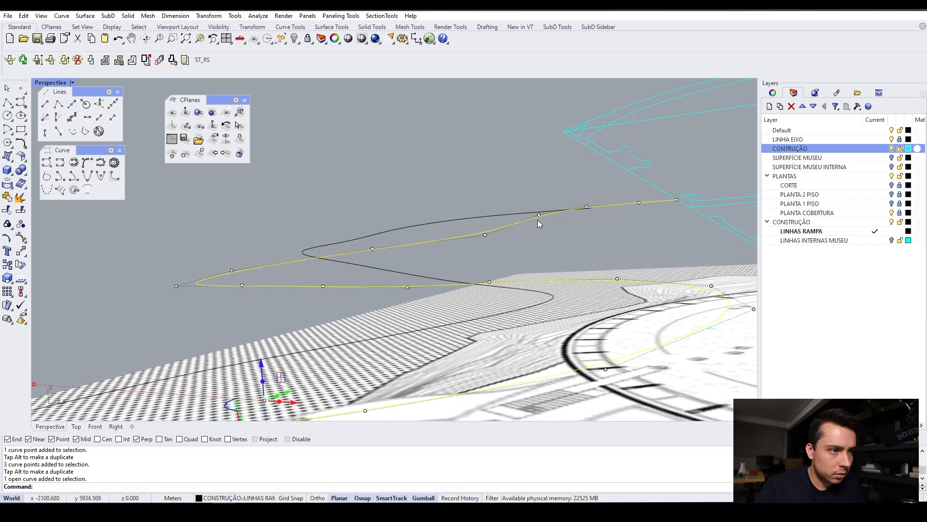
click(539, 216)
drag(537, 186, 537, 188)
click(538, 160)
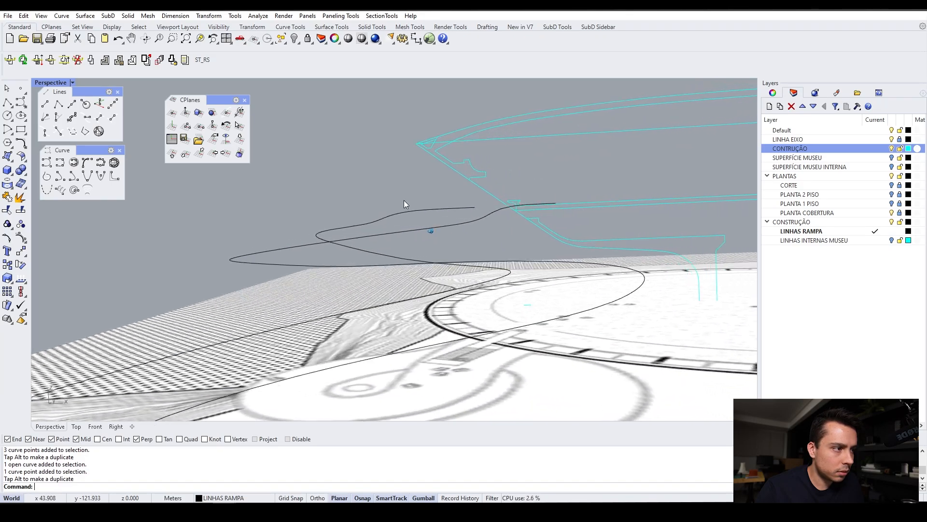
Select three neighbouring control points on the inner rail's upper stretch and adjust their height to follow the outer rail.
click(383, 224)
key(Left)
key(Left)
key(Left)
key(Left)
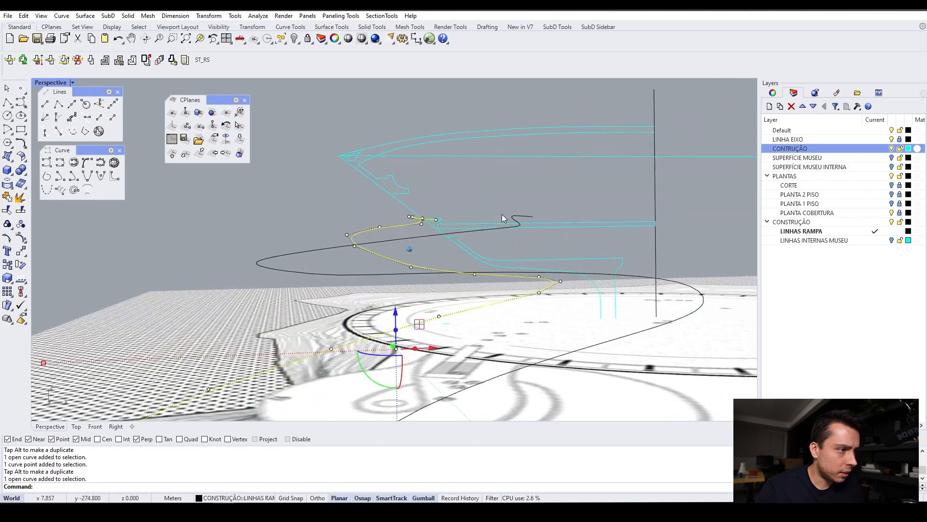
key(Escape)
key(Left)
key(Left)
key(Left)
key(Left)
drag(412, 195, 425, 201)
drag(474, 237, 490, 240)
right_drag(491, 240, 491, 236)
drag(397, 169, 424, 194)
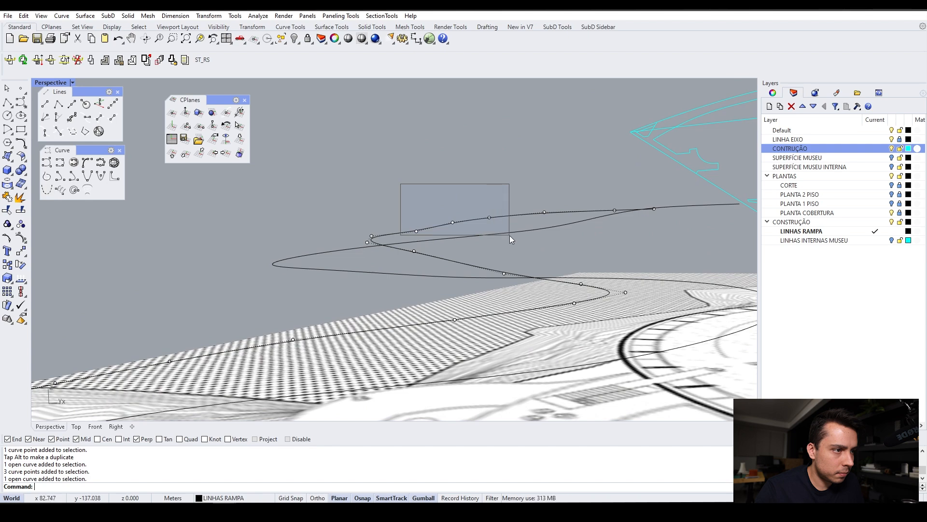
drag(454, 195, 454, 197)
click(460, 164)
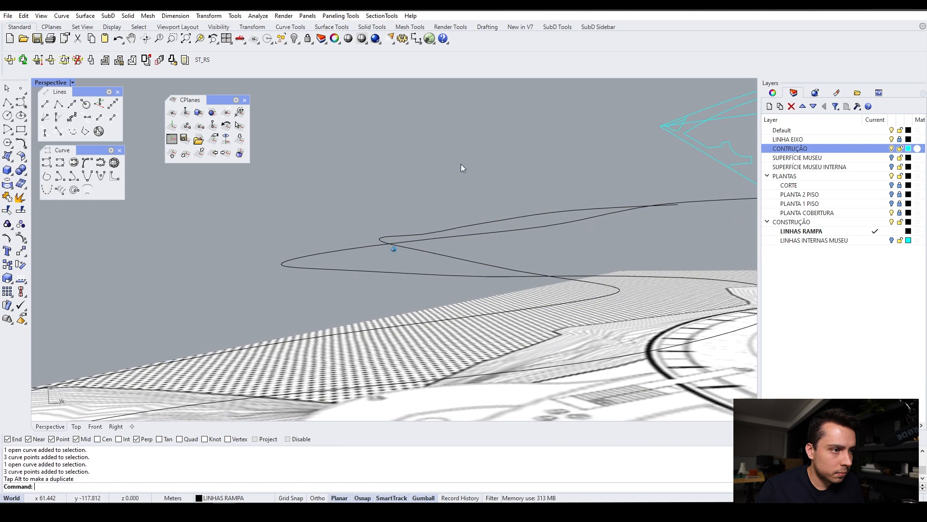
Adjust the height of a single control point on the inner rail at its upper bend, checking the curve from the side.
key(Left)
key(Left)
key(Left)
key(Left)
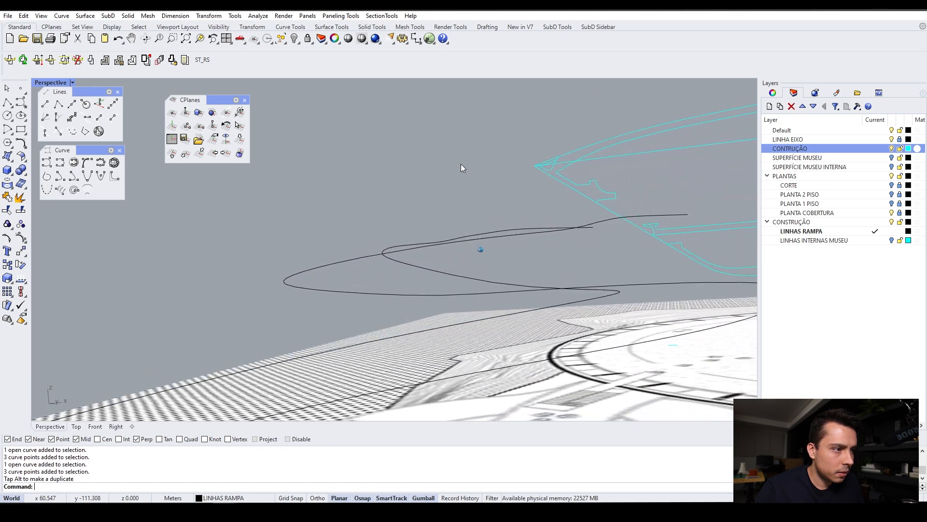
mouse_move(428, 245)
right_down()
mouse_move(468, 232)
mouse_move(497, 250)
right_up()
key(Down)
key(Down)
key(Down)
key(Down)
key(Down)
key(Down)
key(Down)
key(Down)
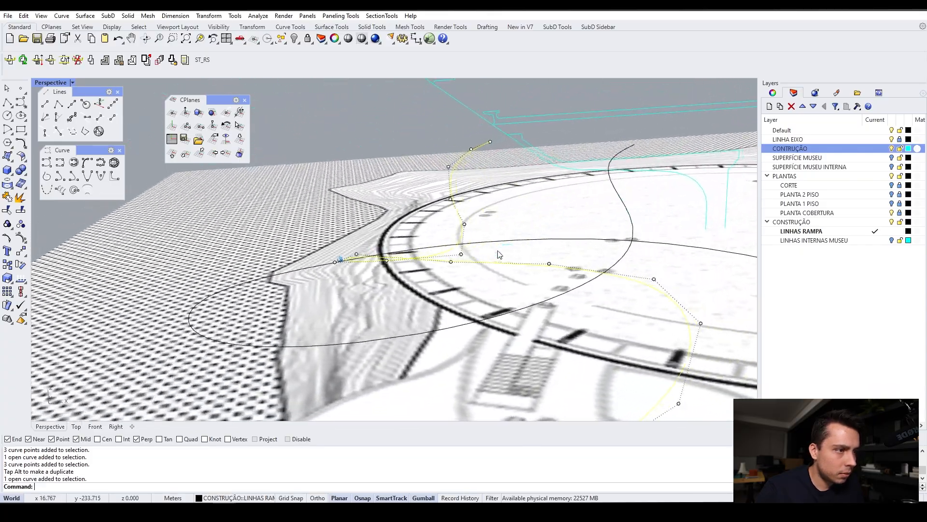
key(Up)
key(Up)
key(Up)
key(Up)
key(Up)
key(Up)
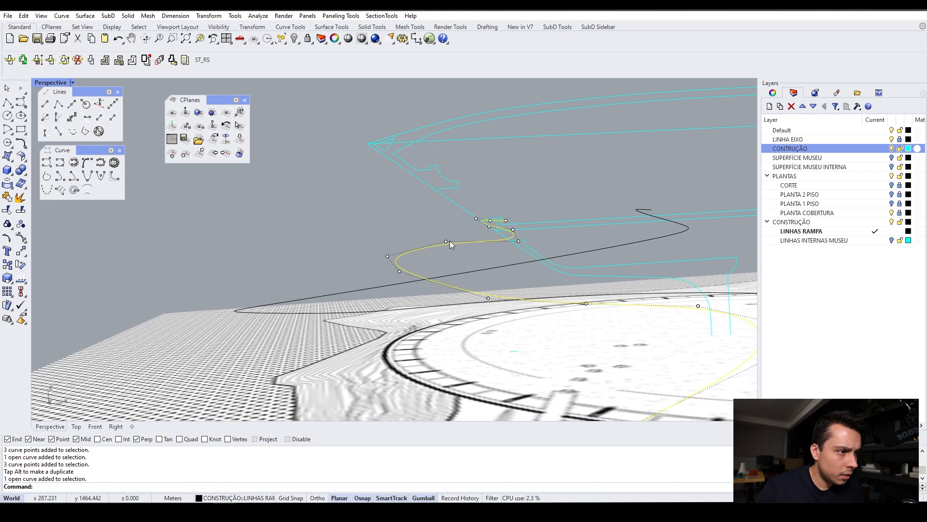
click(449, 239)
drag(471, 204, 472, 225)
key(Left)
key(Left)
key(Left)
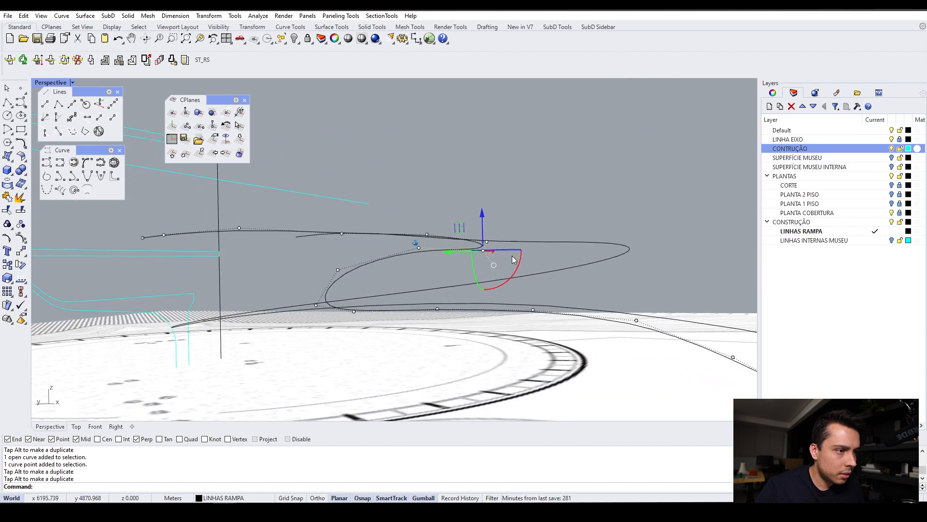
right_drag(493, 250, 498, 260)
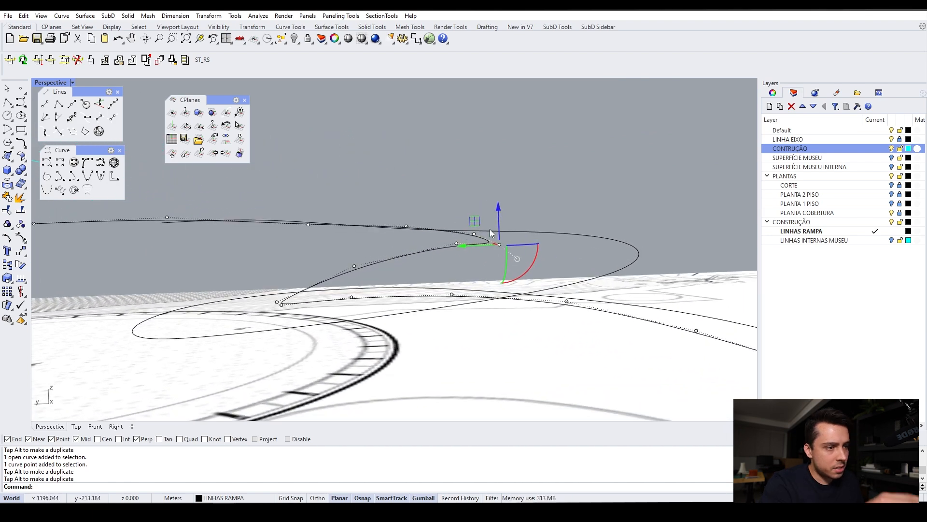
Move the two control points on the inner rail's climb below the upper bend vertically and refine a neighbouring point.
click(422, 250)
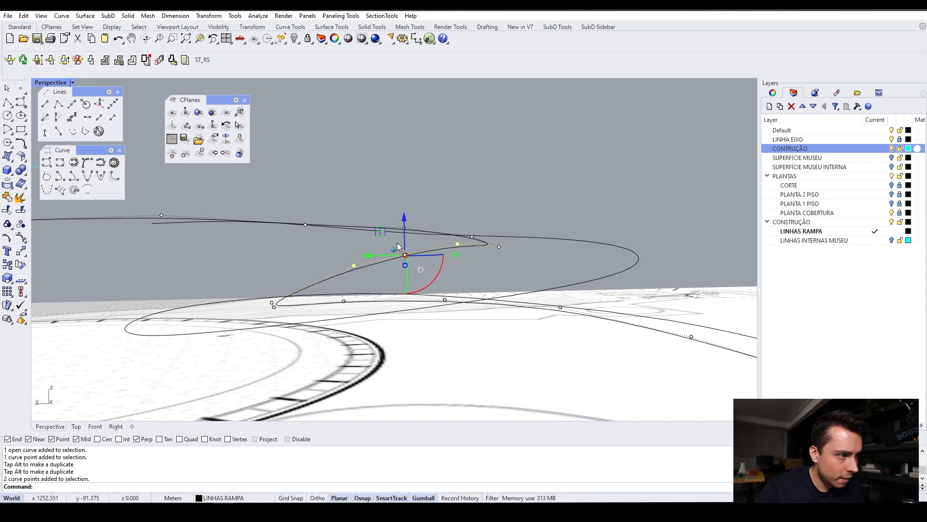
right_drag(454, 207, 401, 170)
drag(414, 163, 414, 165)
right_drag(397, 184, 445, 214)
drag(457, 194, 456, 199)
right_drag(456, 199, 410, 169)
click(428, 156)
Reselect a rail curve and fine-tune the height of one of its control points.
click(424, 203)
click(418, 172)
mouse_move(410, 145)
mouse_down()
mouse_move(444, 187)
mouse_move(428, 141)
mouse_up()
click(486, 133)
Review the full length of both rails and turn on their control points.
scroll(486, 133, down, 1)
mouse_move(486, 132)
right_down()
mouse_move(541, 243)
mouse_move(550, 218)
mouse_move(501, 222)
mouse_move(673, 241)
right_up()
scroll(501, 222, up, 2)
scroll(674, 241, down, 2)
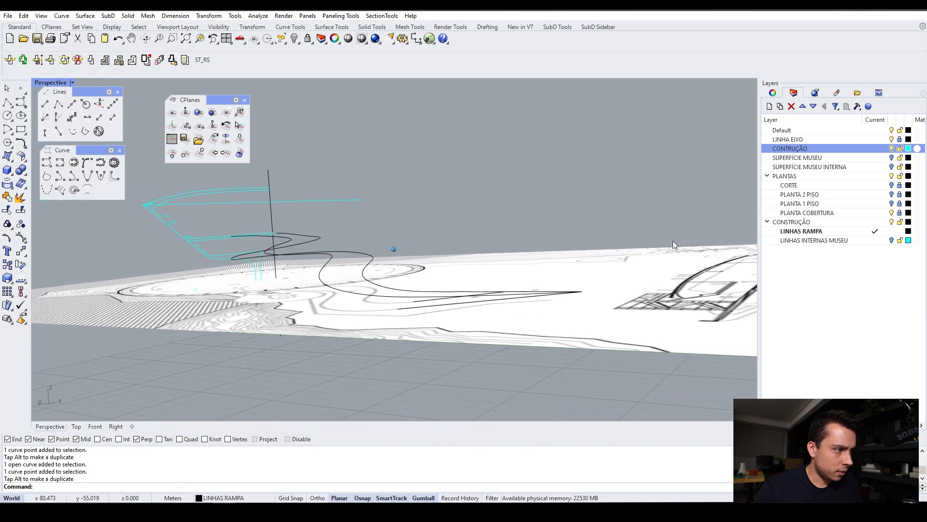
scroll(259, 278, up, 3)
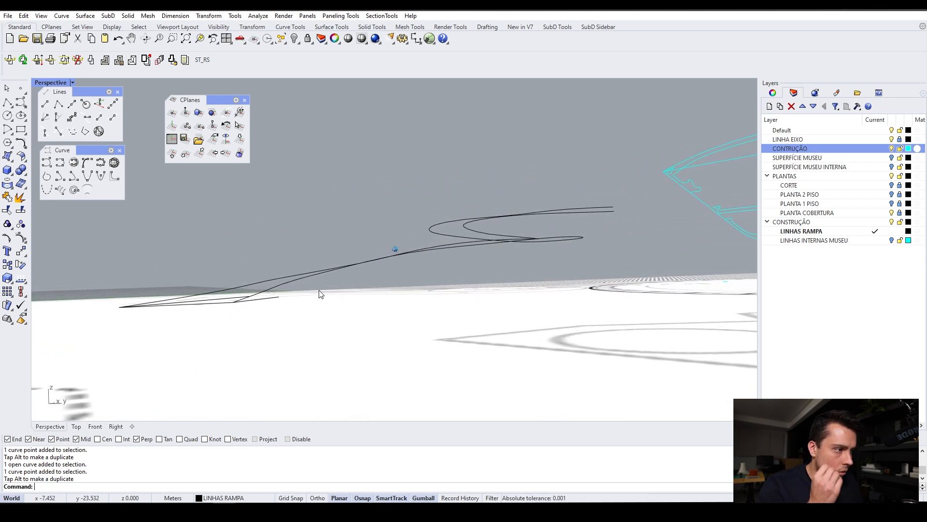
drag(401, 289, 380, 264)
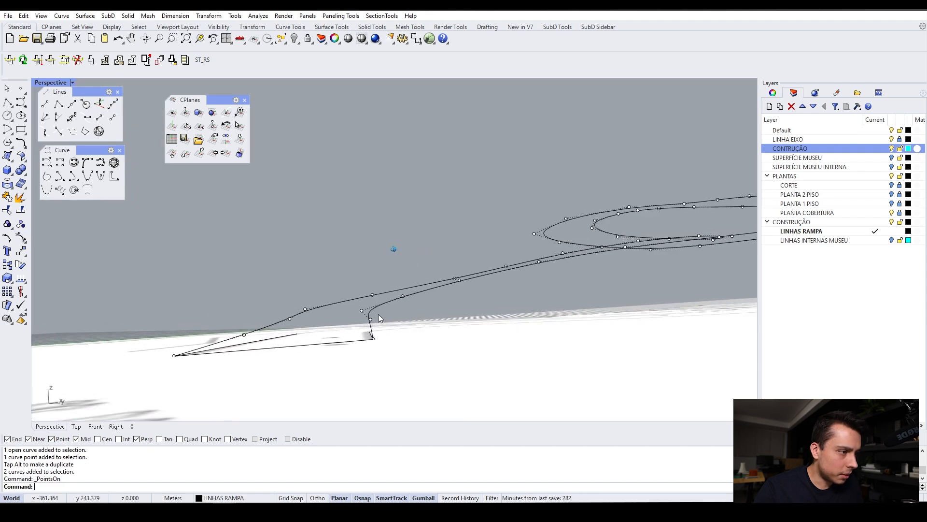
mouse_move(378, 314)
right_down()
mouse_move(364, 316)
mouse_move(399, 316)
mouse_move(367, 302)
right_up()
Adjust the height of one control point on each rail just above the ramp's ground-level start.
click(367, 303)
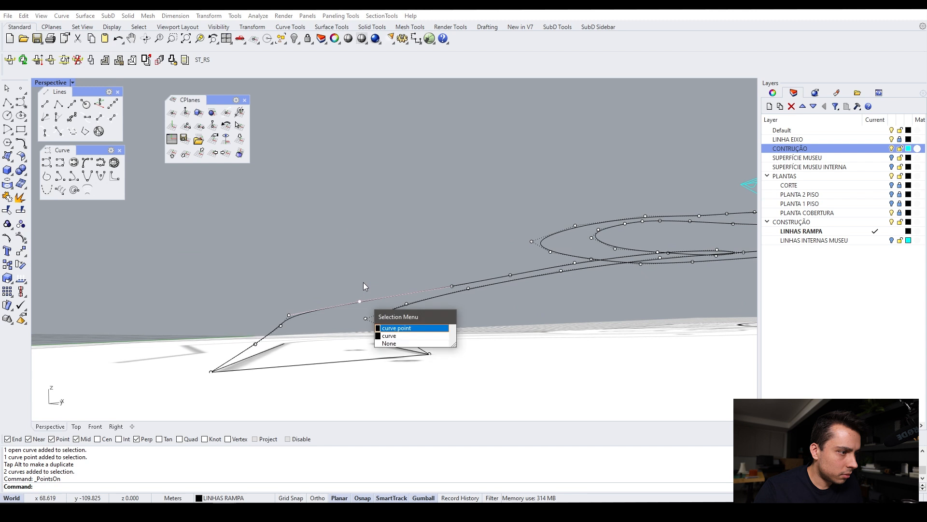
click(356, 276)
click(360, 301)
click(357, 274)
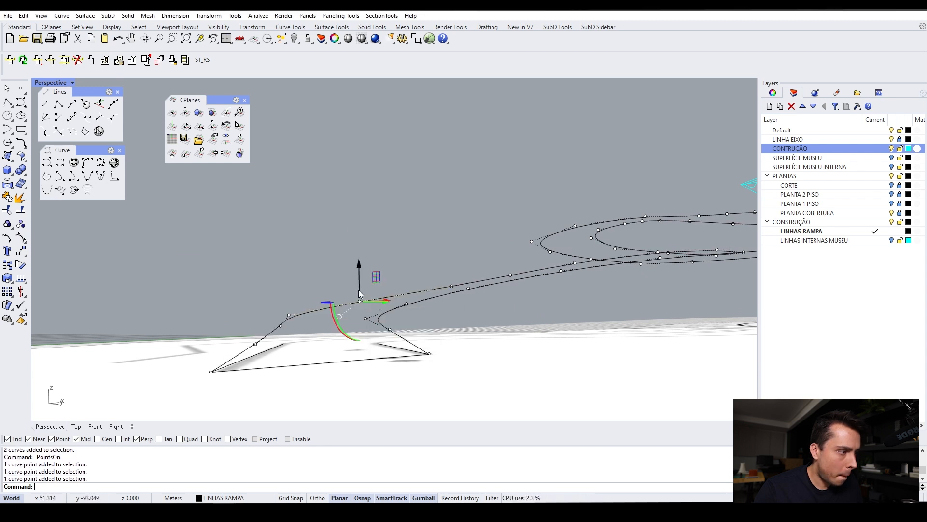
drag(360, 276, 361, 274)
right_drag(360, 274, 361, 297)
click(383, 295)
drag(381, 275, 382, 273)
right_drag(381, 274, 233, 256)
Raise a control point slightly on the rails' upper stretch between the bend and the end.
right_drag(755, 224, 355, 242)
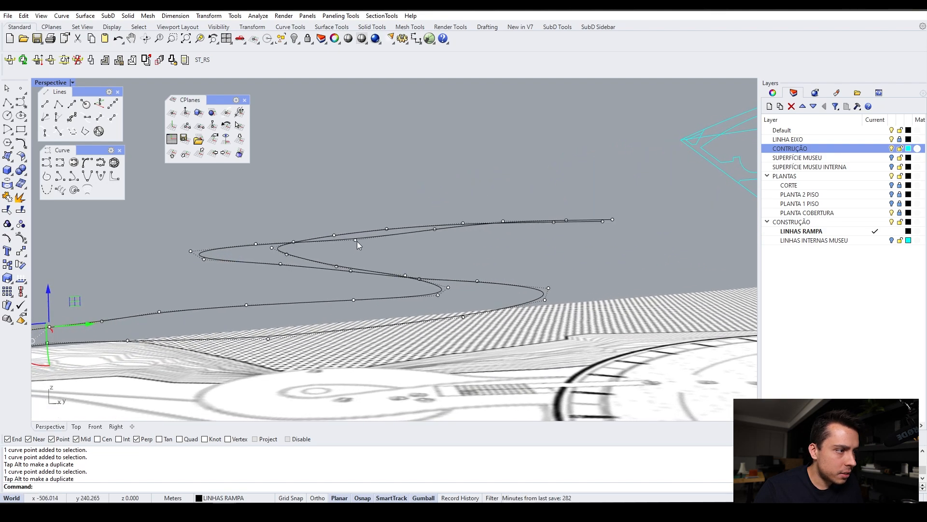
right_drag(410, 222, 465, 229)
click(437, 227)
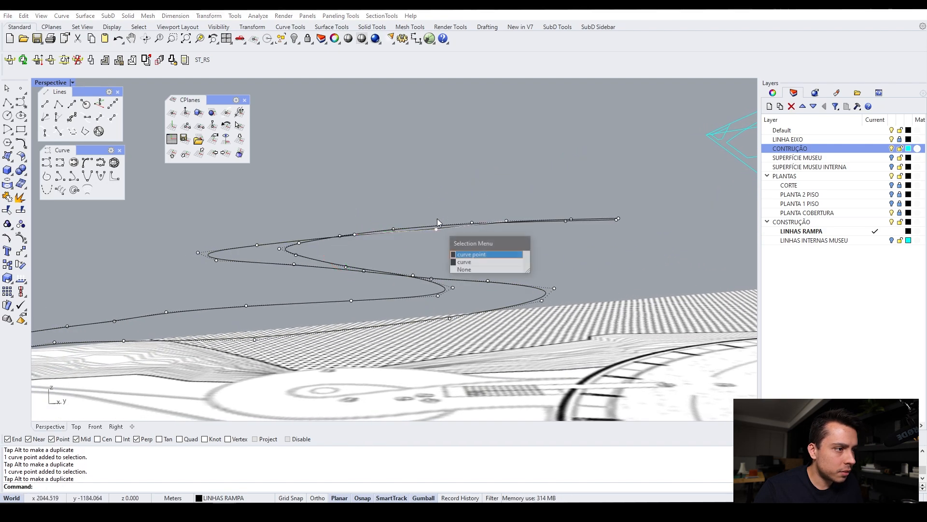
click(467, 254)
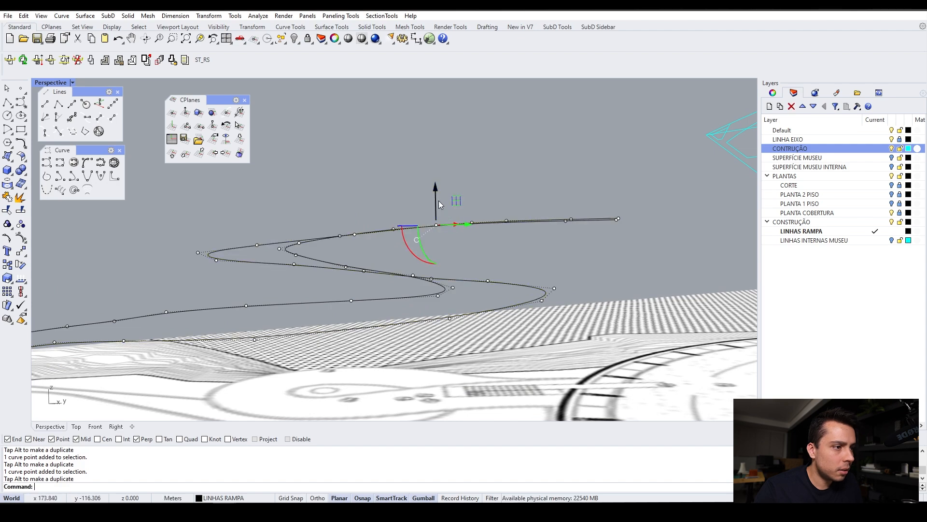
click(488, 175)
Align the selected rail control points to a common height with Set Points, setting only Z in world coordinates.
right_drag(487, 175, 404, 289)
click(406, 289)
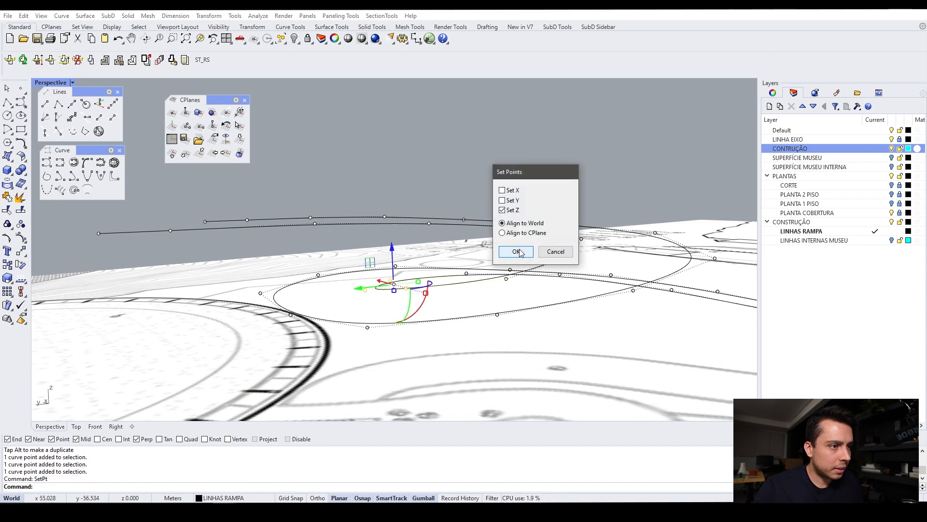
click(519, 252)
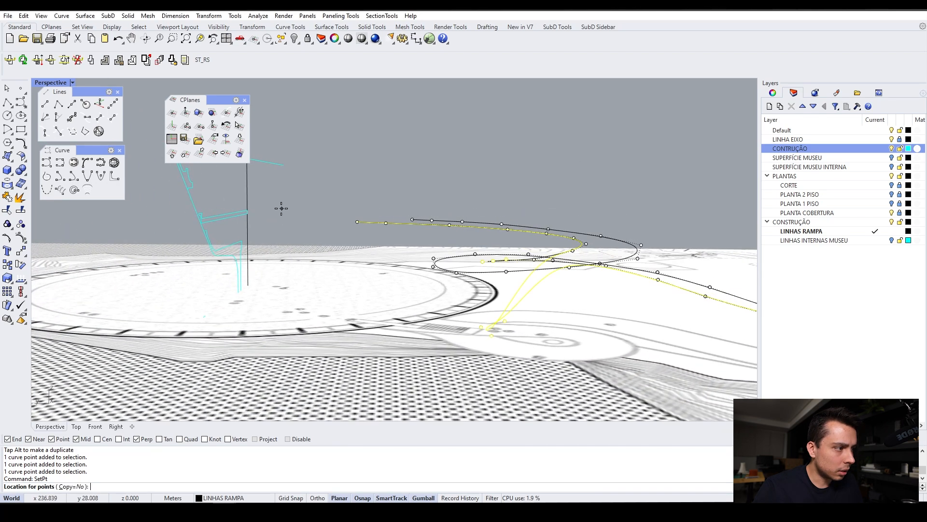
scroll(510, 264, up, 5)
right_drag(489, 265, 459, 279)
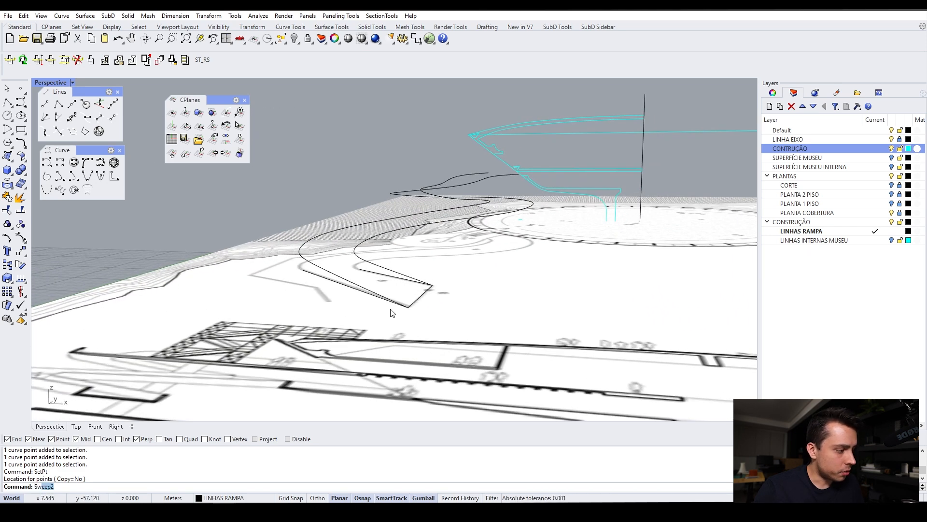
Start a two-rail sweep along both ramp rails, using the line at the ground-level start as the cross section.
click(382, 300)
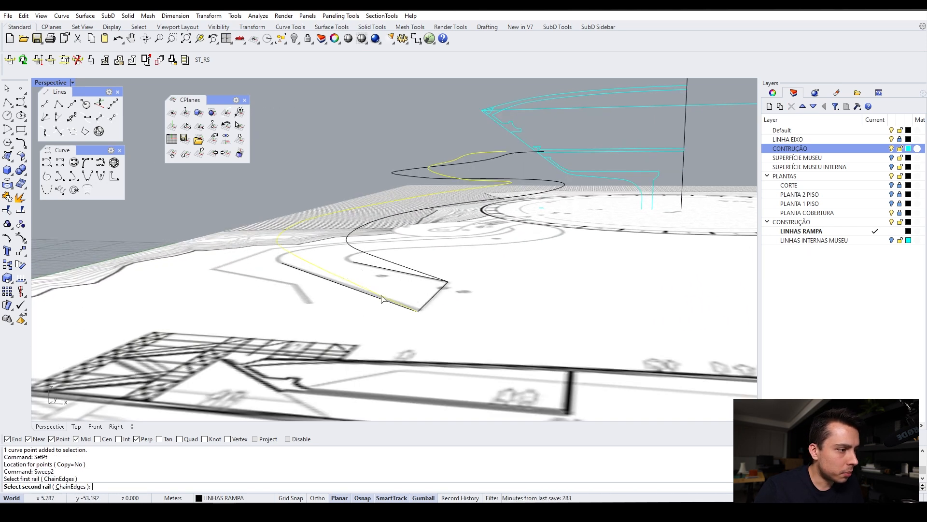
click(431, 277)
mouse_move(445, 288)
right_down()
mouse_move(433, 314)
mouse_move(445, 304)
mouse_move(466, 315)
right_up()
key(Return)
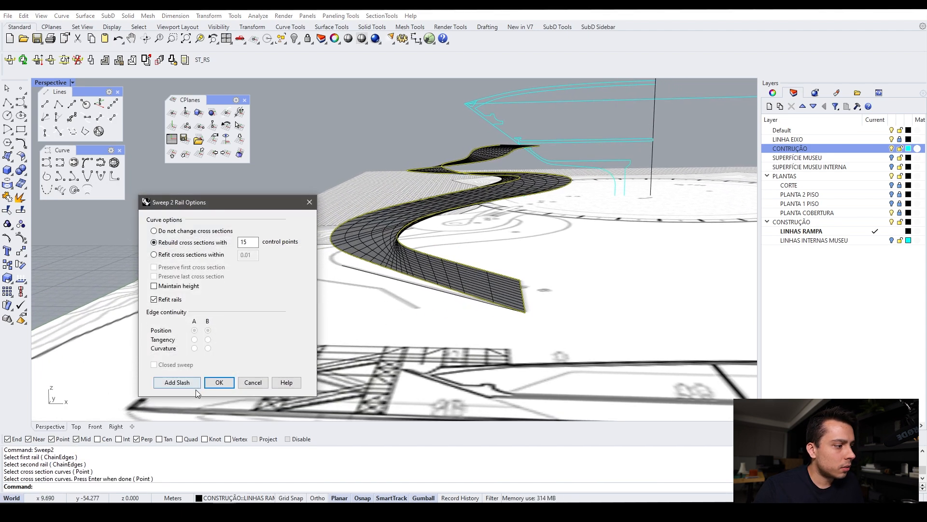
Add slashes across the sweep along the ramp's middle stretch, undoing one and placing a replacement.
click(188, 380)
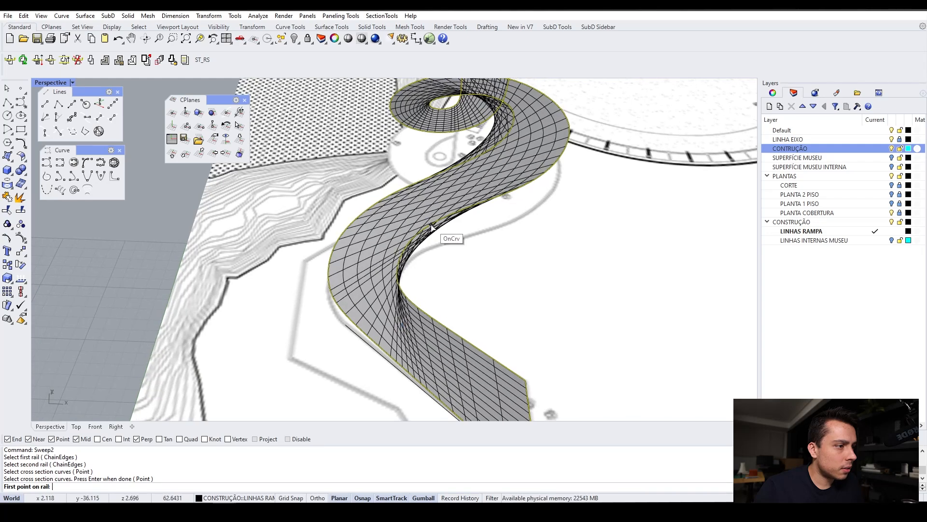
click(411, 185)
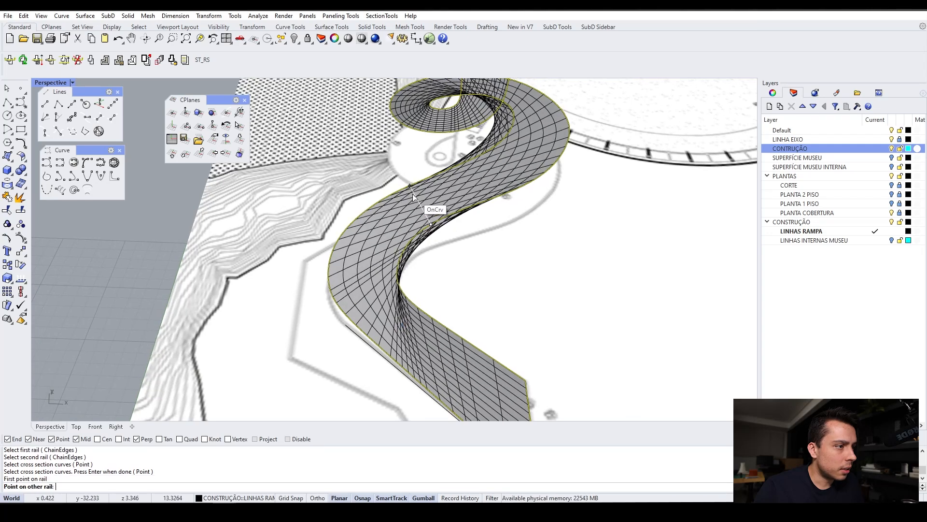
click(405, 190)
right_drag(405, 194, 413, 233)
click(506, 223)
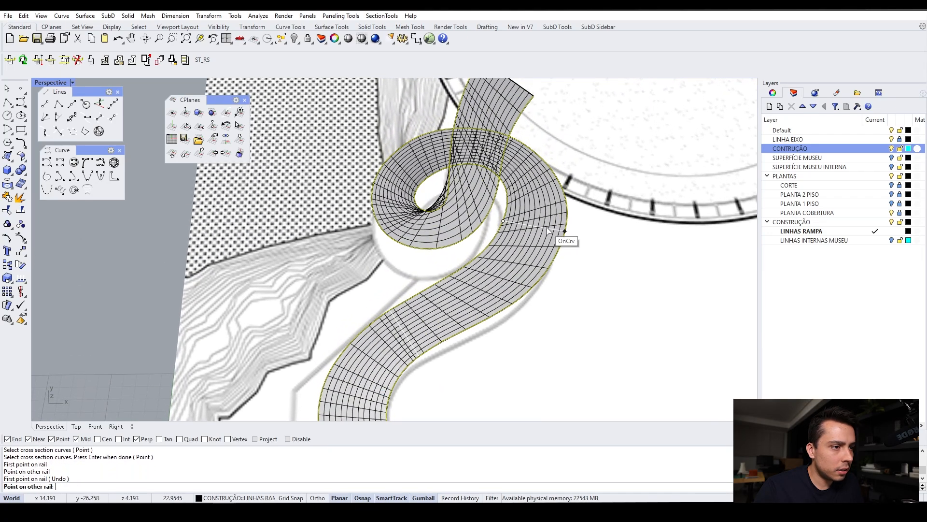
click(561, 246)
right_drag(561, 246, 560, 287)
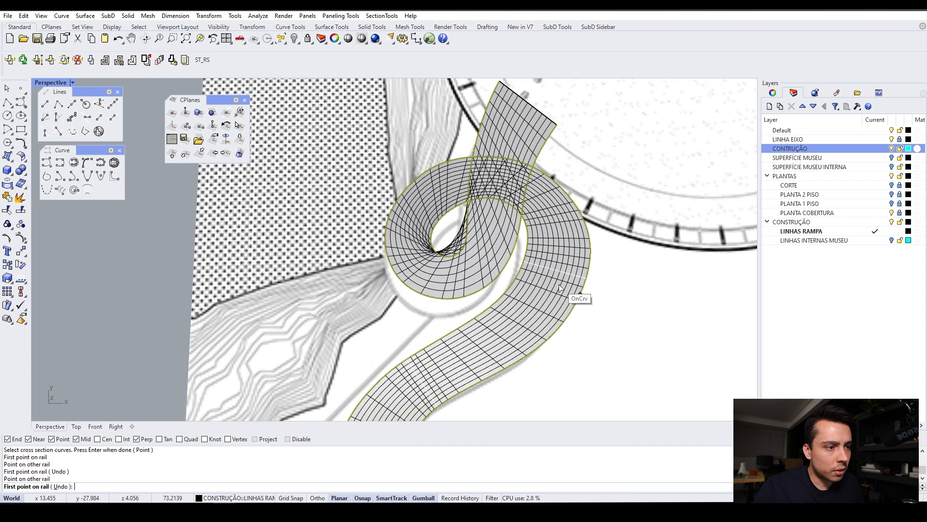
key(ctrl+z)
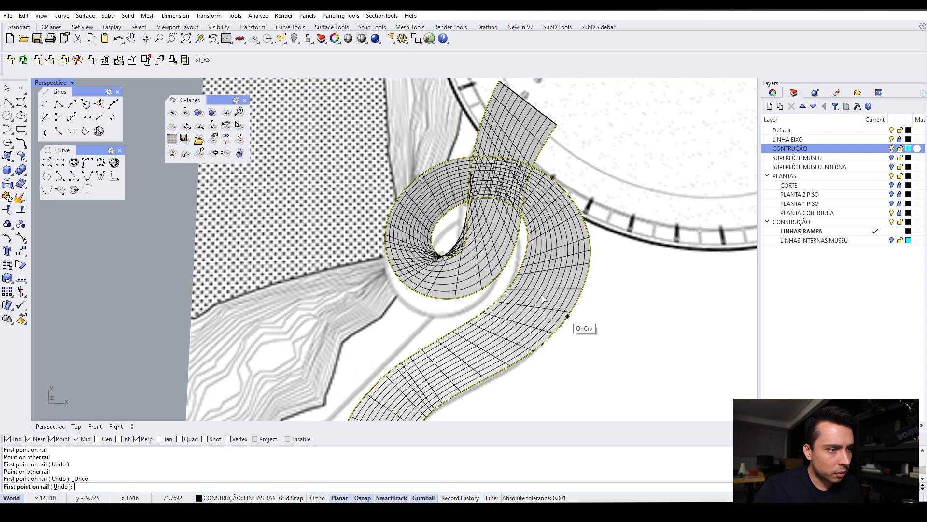
click(574, 313)
right_drag(573, 313, 533, 264)
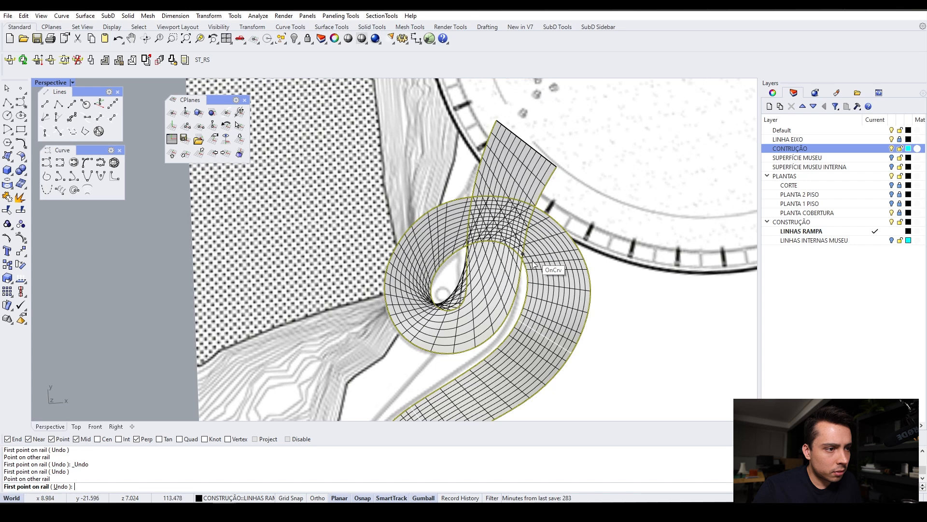
Add further slashes across both rails around the ramp's spiral loop to straighten the surface's cross lines.
click(571, 235)
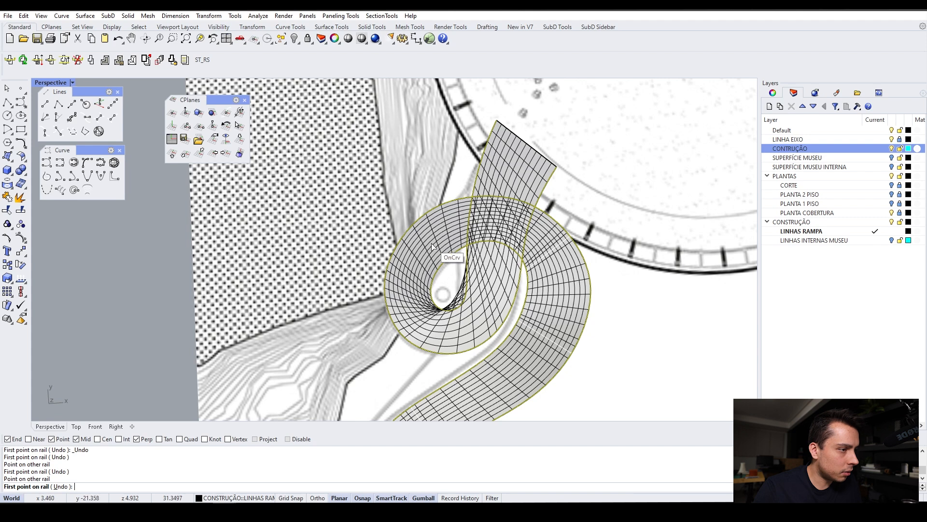
click(390, 255)
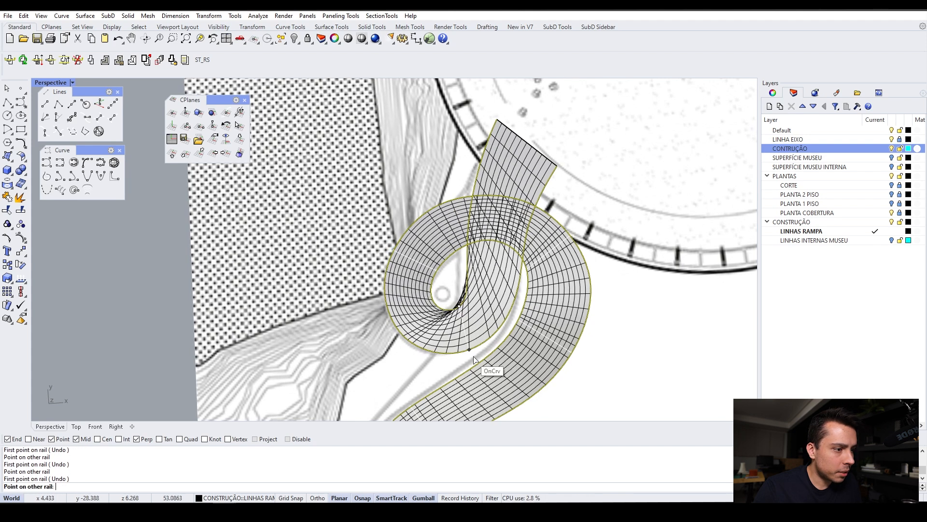
click(481, 346)
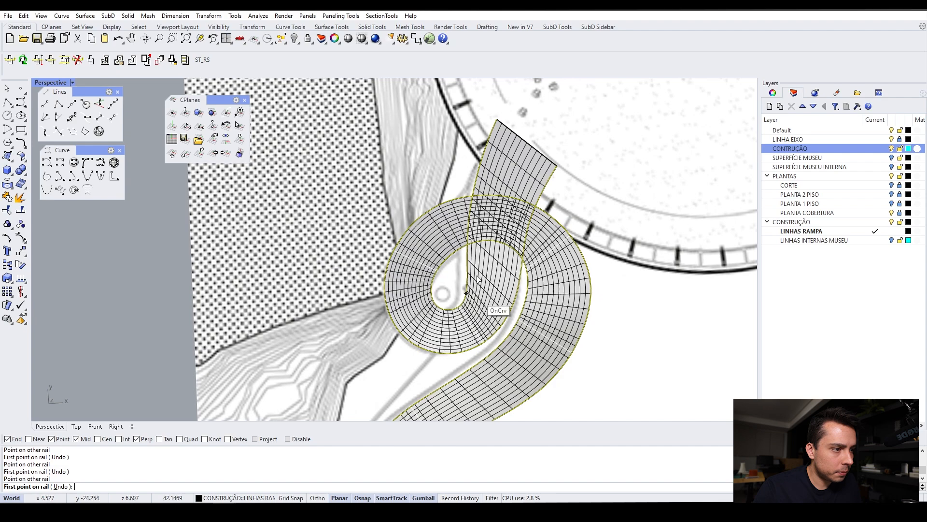
click(524, 245)
scroll(526, 245, down, 3)
right_drag(526, 245, 524, 169)
Add slashes across the lower bend near the ramp's start and create the two-rail sweep surface.
right_drag(444, 332, 480, 278)
click(479, 276)
click(476, 323)
right_drag(478, 322, 476, 214)
click(470, 271)
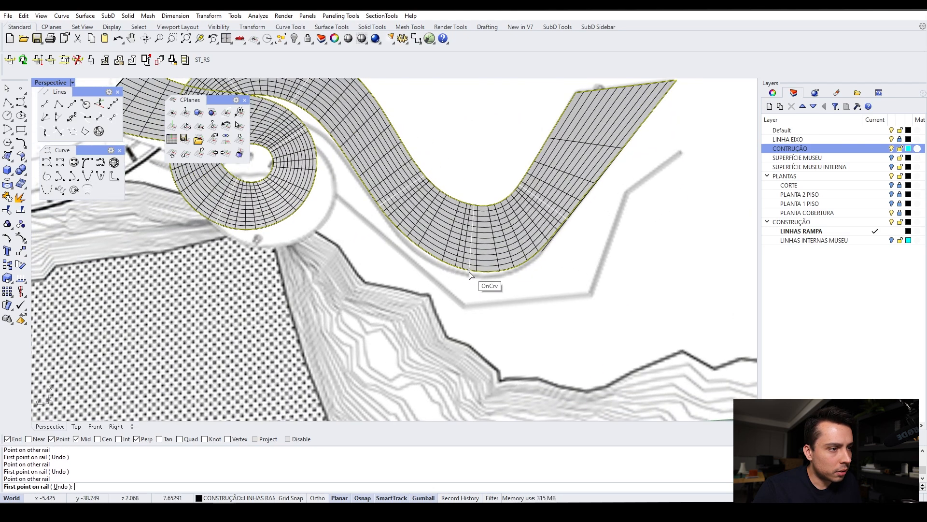
key(Down)
key(Down)
key(Down)
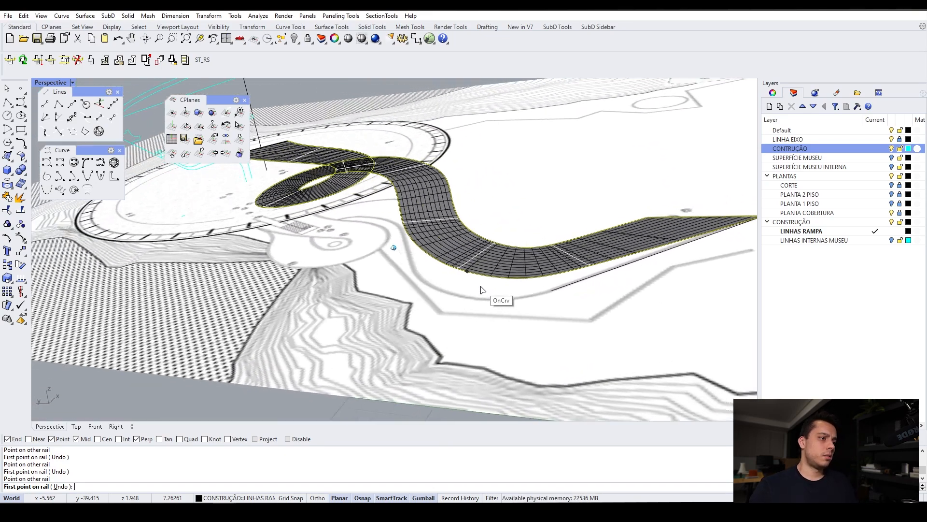
right_click(482, 290)
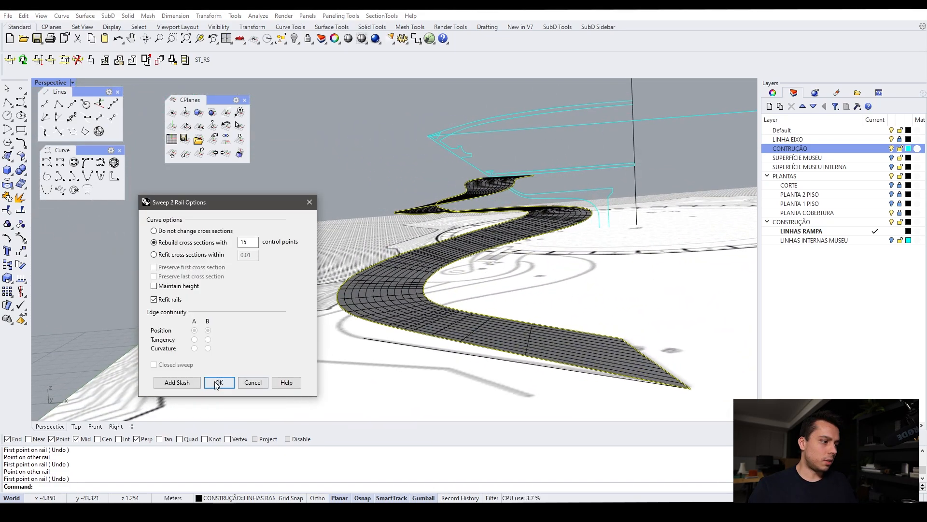
click(218, 383)
Shade the view and examine the swept ramp's smoothness and slope from all around, including low angles and from above.
click(349, 38)
key(Down)
key(Down)
key(Left)
key(Left)
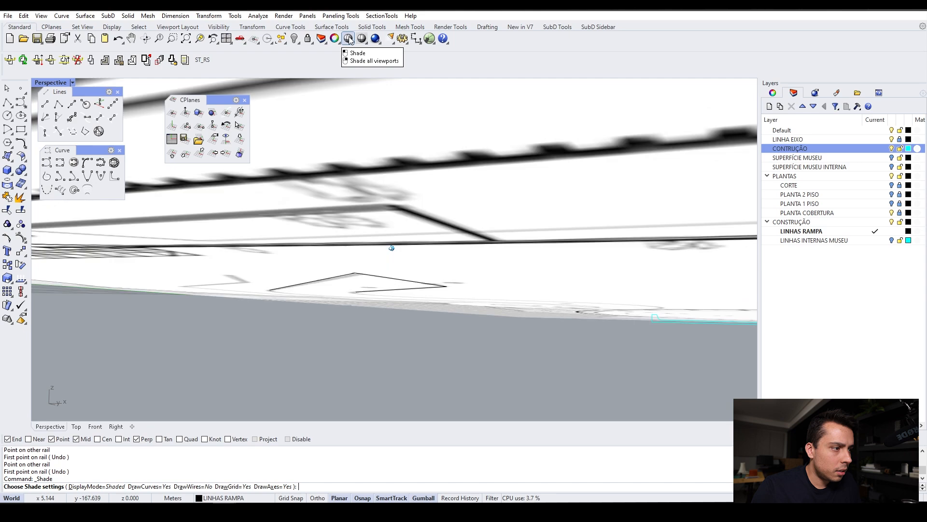
key(Left)
key(Left)
key(Left)
key(Left)
key(Left)
key(Left)
key(Left)
key(Left)
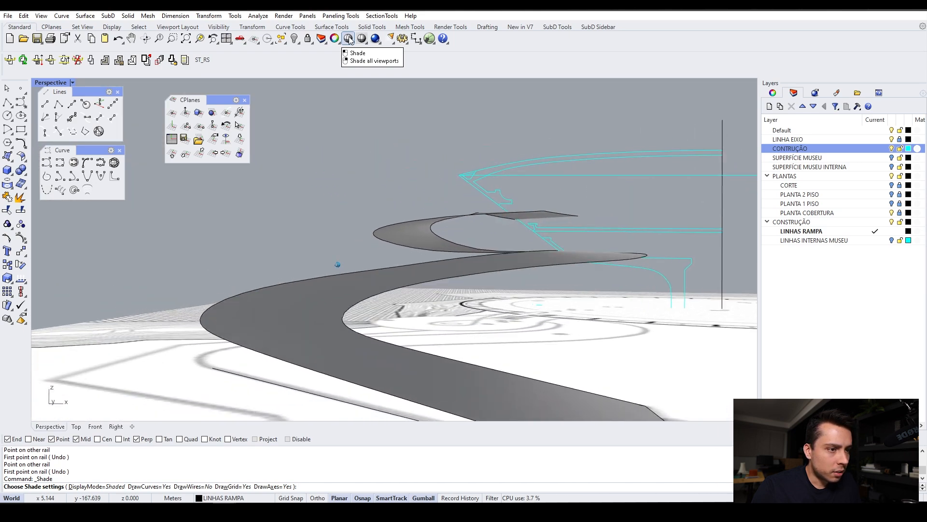
key(Left)
key(Left)
key(Left)
key(Left)
key(Left)
key(Left)
key(Left)
key(Left)
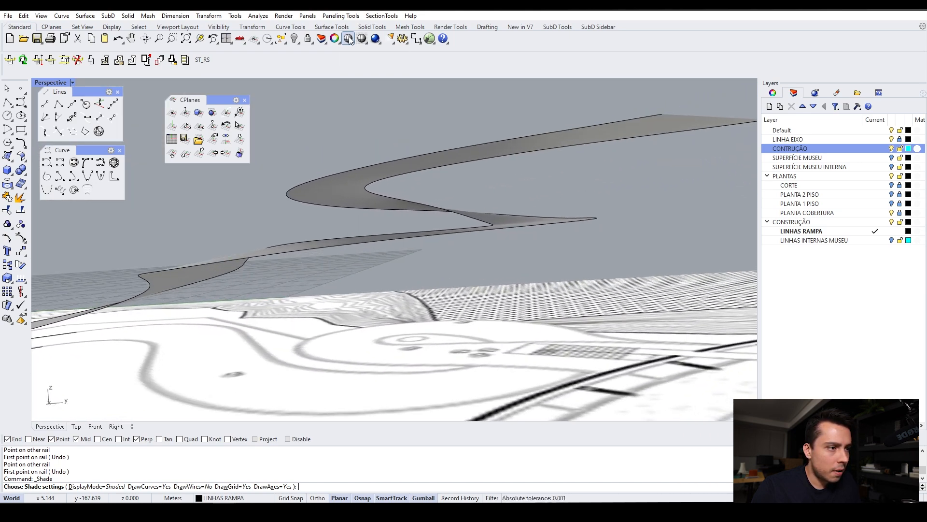
key(Left)
key(Left)
key(Left)
key(Left)
key(Left)
key(Left)
key(Left)
key(Left)
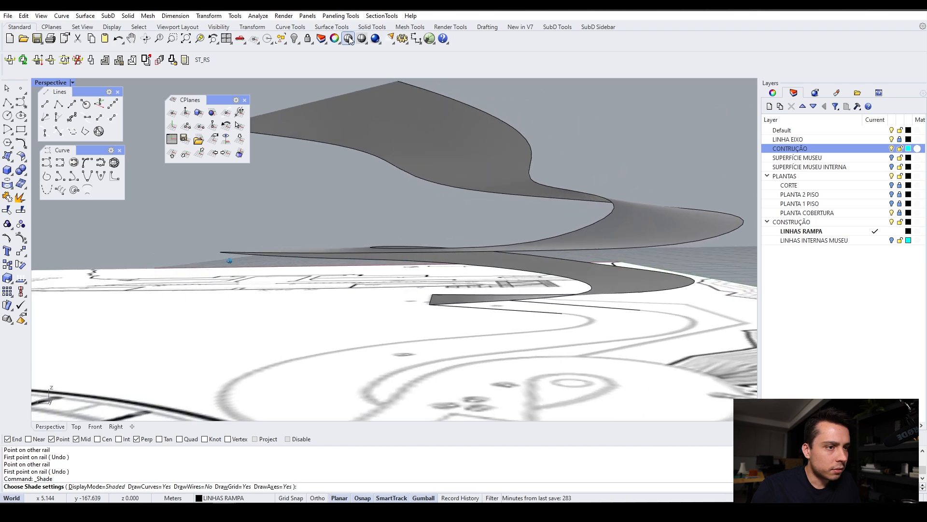
key(Left)
key(Left)
key(Left)
key(Left)
key(Left)
key(Left)
key(Left)
key(Left)
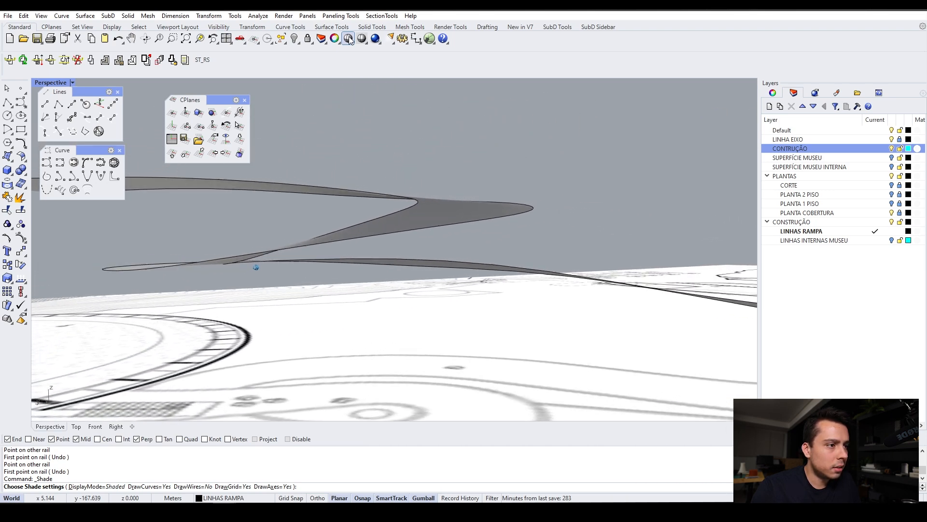
key(Left)
key(Left)
key(Left)
key(Left)
key(Left)
key(Left)
key(Left)
key(Left)
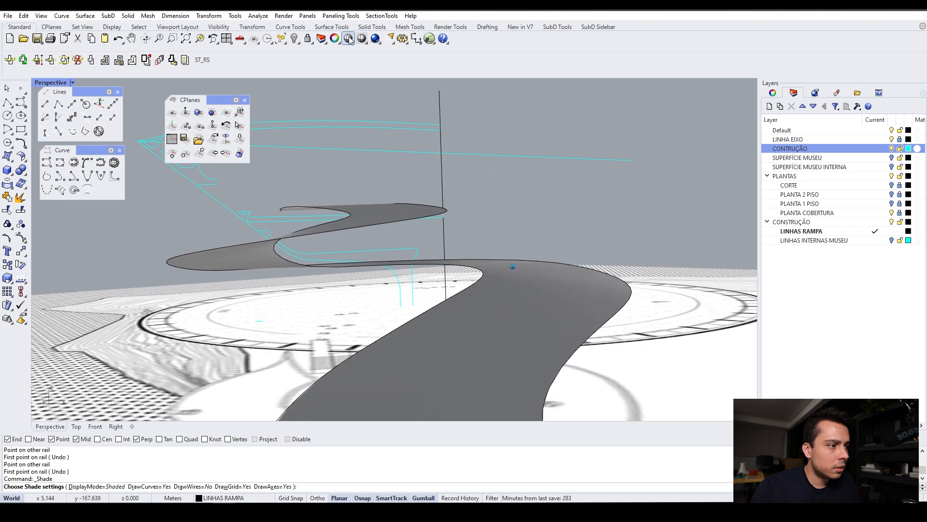
key(Down)
key(Down)
key(Down)
key(Down)
key(Down)
key(Down)
key(Down)
key(Down)
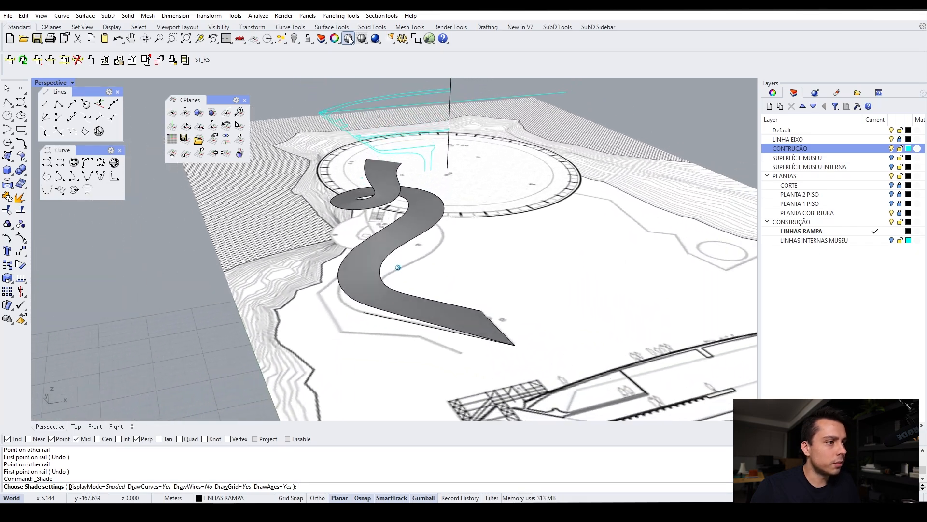
key(Up)
key(Up)
key(Up)
key(Up)
key(Up)
key(Up)
key(Up)
key(Up)
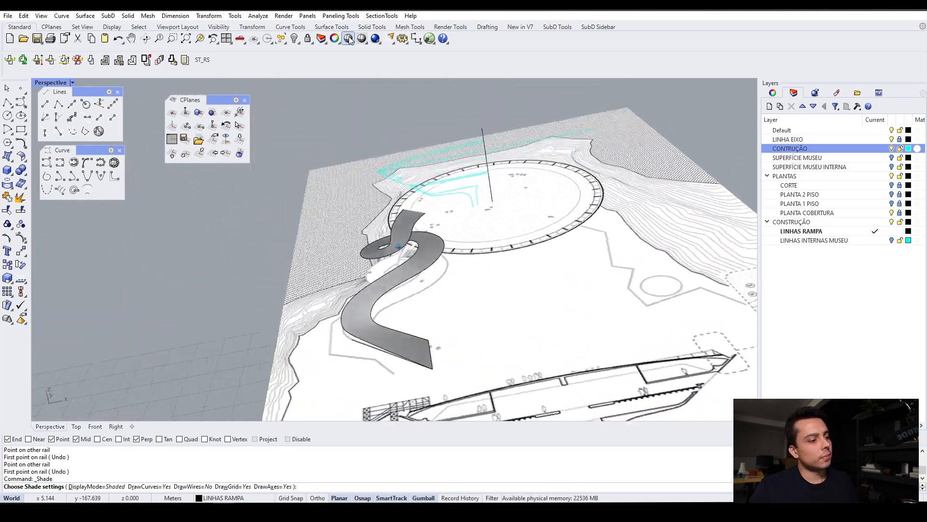
Delete the swept ramp surface, keeping the rail curves.
key(Down)
key(Down)
key(Down)
key(Down)
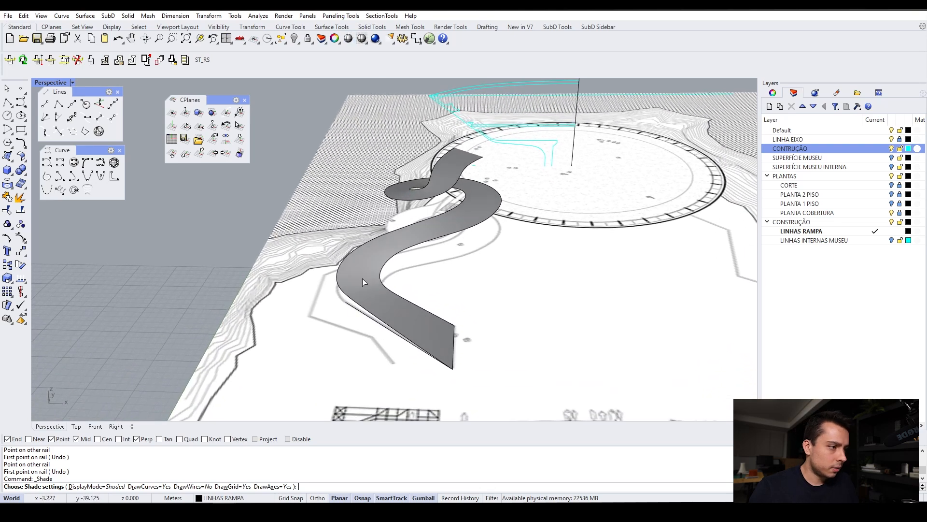
click(361, 274)
key(Delete)
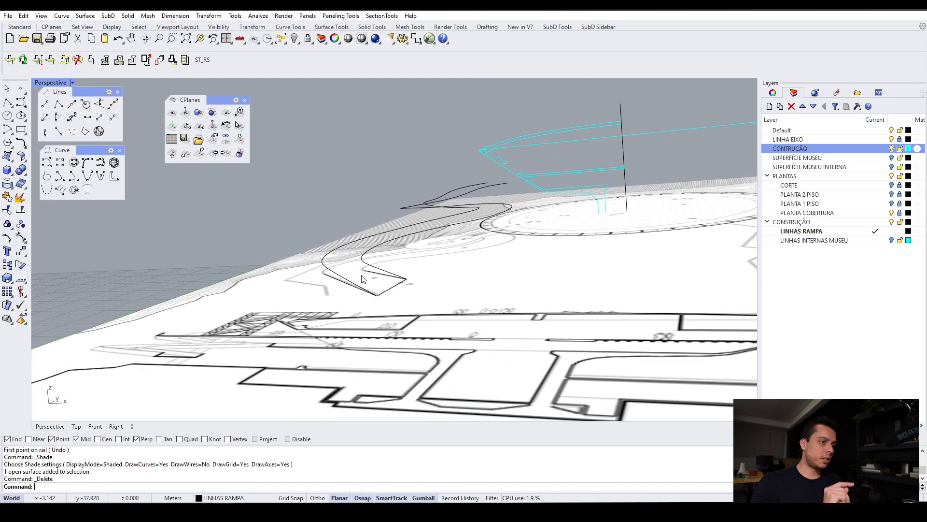
Close the CPlanes toolbar to clear the view around the rails' upper ends.
right_drag(331, 205, 462, 157)
scroll(463, 160, up, 5)
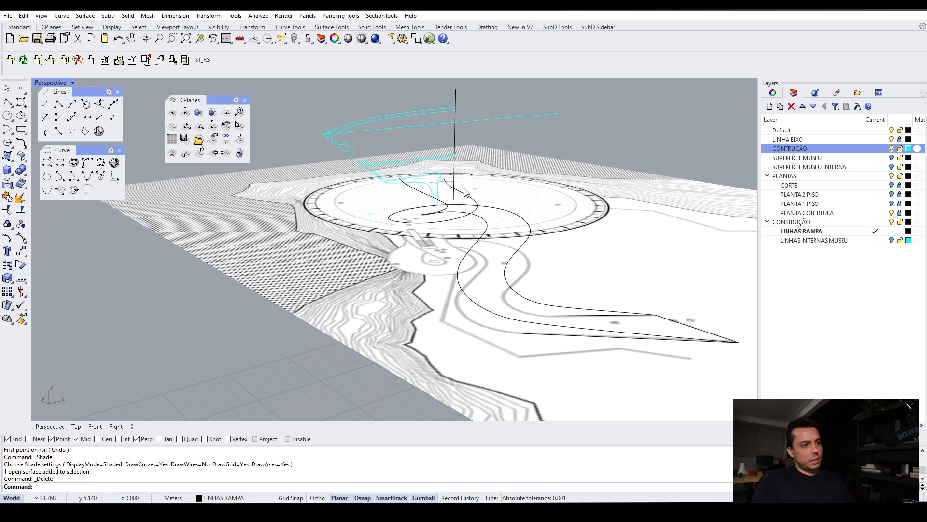
scroll(454, 181, down, 2)
right_drag(453, 183, 420, 185)
click(245, 101)
scroll(386, 241, up, 4)
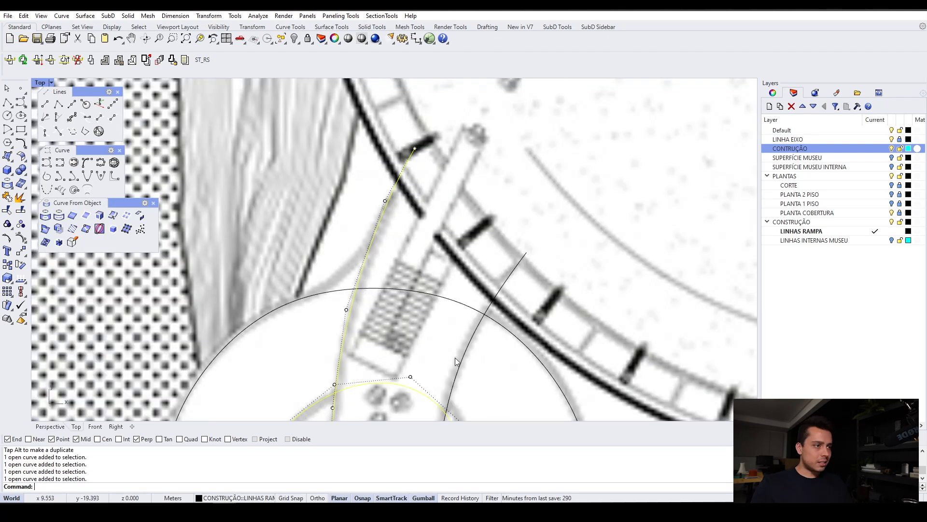
In the Top view, move the inner rail's end control point farther into the museum's circular outline.
scroll(398, 286, down, 3)
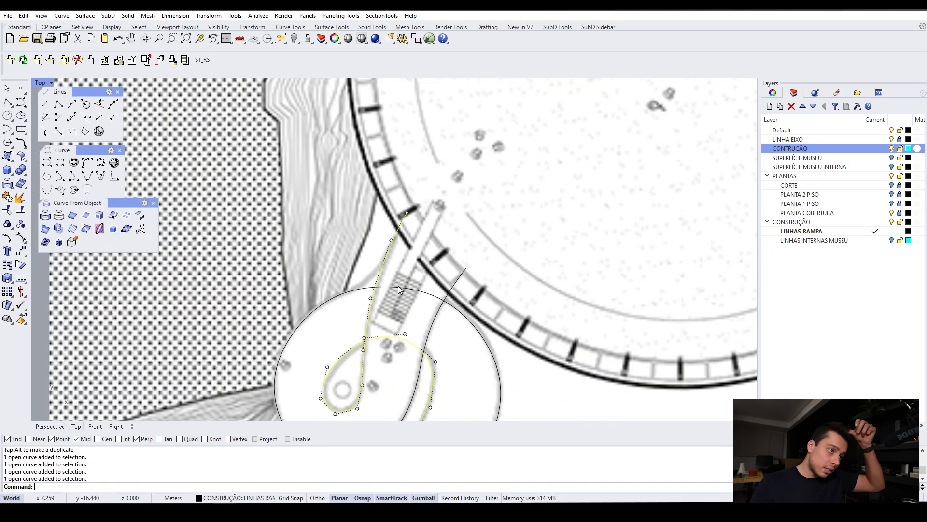
scroll(416, 239, up, 3)
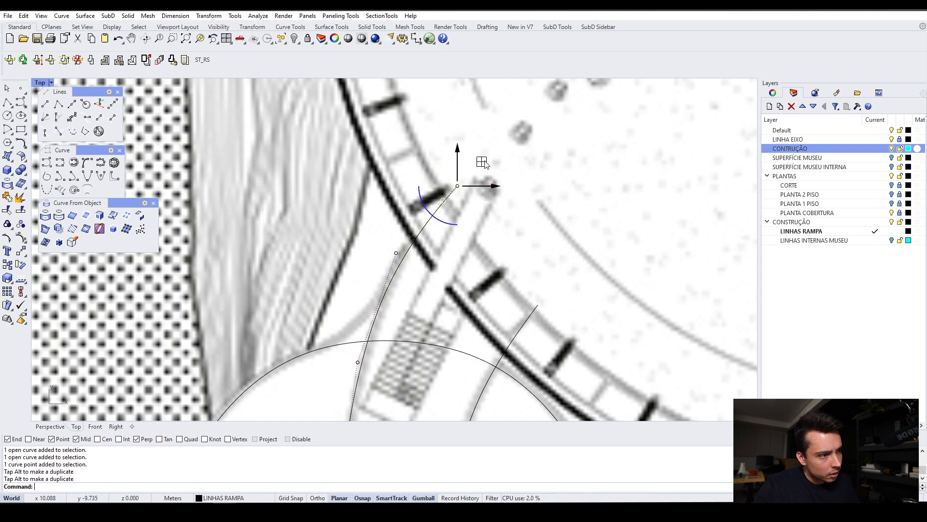
scroll(425, 169, down, 4)
Select the outer rail and shift its end control point slightly in plan at the museum's ring.
scroll(487, 253, up, 4)
click(480, 259)
click(491, 246)
drag(521, 220, 522, 220)
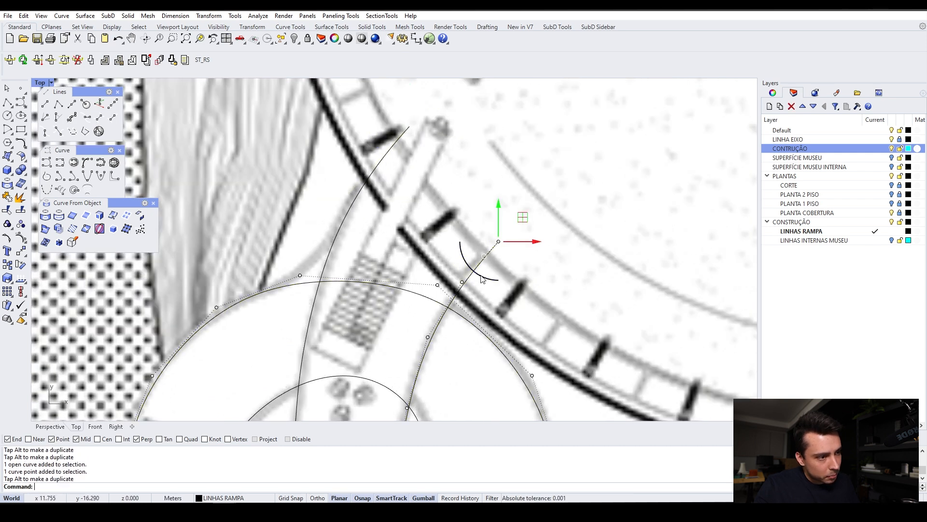
scroll(483, 273, down, 2)
Reselect the inner rail and fine-tune its end control point's plan position beside the stair.
scroll(425, 234, up, 2)
click(406, 239)
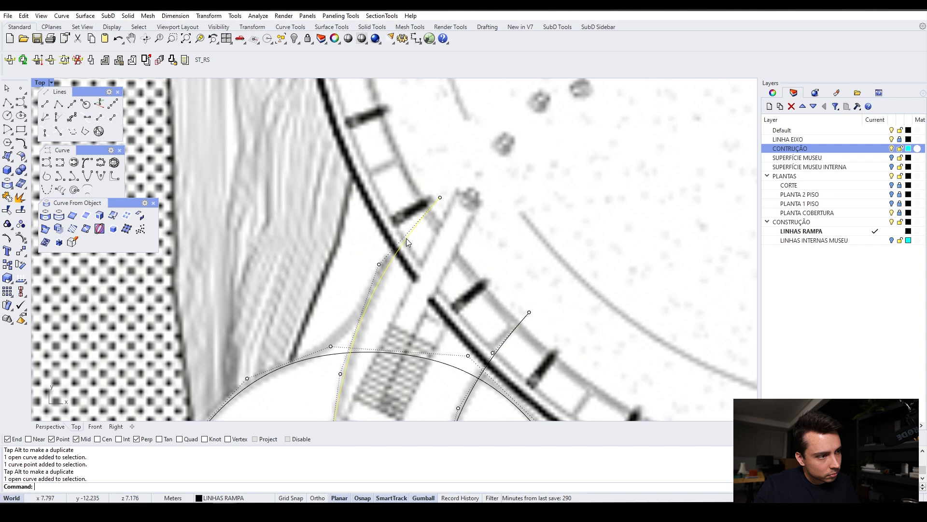
scroll(423, 239, up, 2)
scroll(416, 240, down, 3)
click(441, 202)
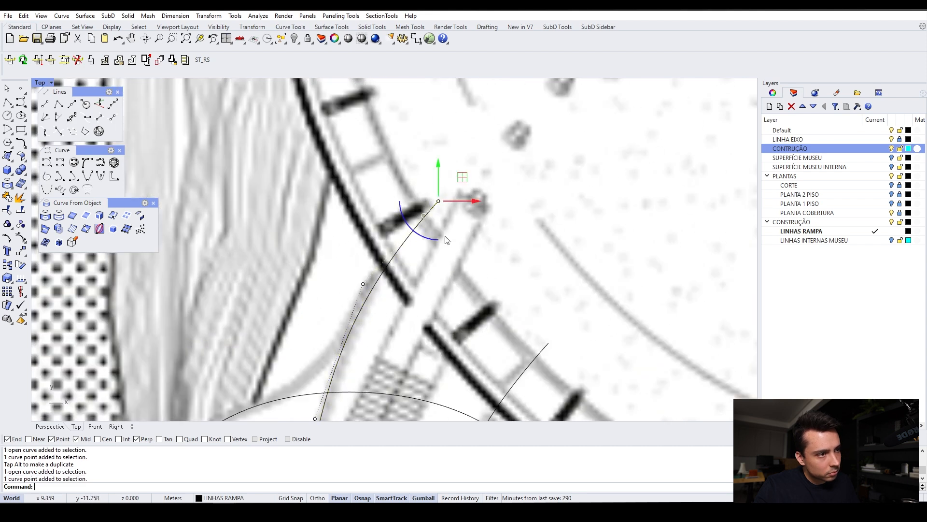
scroll(437, 261, up, 2)
scroll(442, 260, up, 2)
drag(462, 214, 465, 213)
Move the inner rail's control point just before its end to reshape the curve entering the museum.
click(370, 306)
drag(393, 263, 441, 266)
scroll(412, 204, down, 8)
scroll(435, 314, up, 4)
Adjust the outer rail's plan curvature just before its end by moving a nearby control point.
click(445, 270)
scroll(446, 269, up, 4)
click(414, 323)
drag(438, 301, 435, 307)
Shift the outer rail's end control point slightly in plan where the ramp meets the museum's ring.
scroll(469, 192, down, 3)
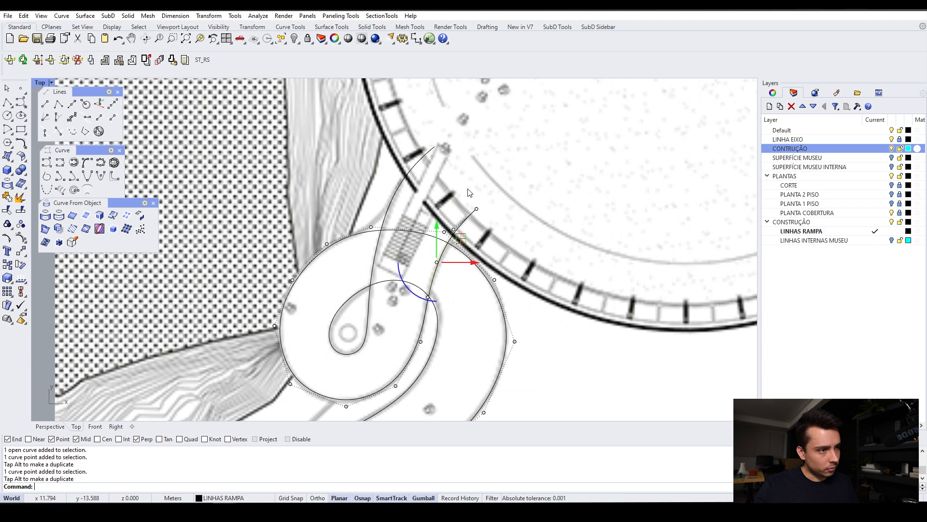
scroll(468, 193, up, 2)
click(482, 216)
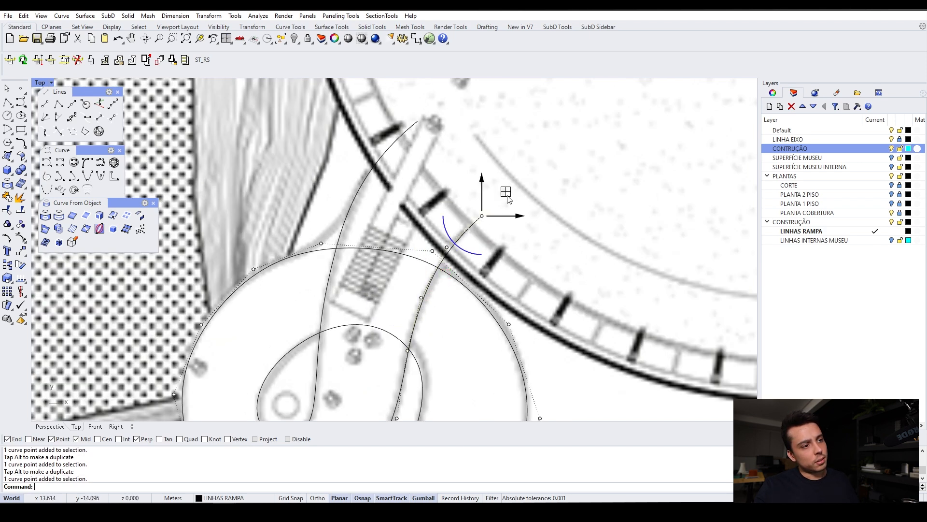
drag(523, 183, 521, 180)
Shift the inner rail's end control point slightly in plan near the top of the stair and deselect the rail.
click(410, 127)
click(417, 121)
drag(442, 98, 448, 91)
scroll(443, 192, down, 6)
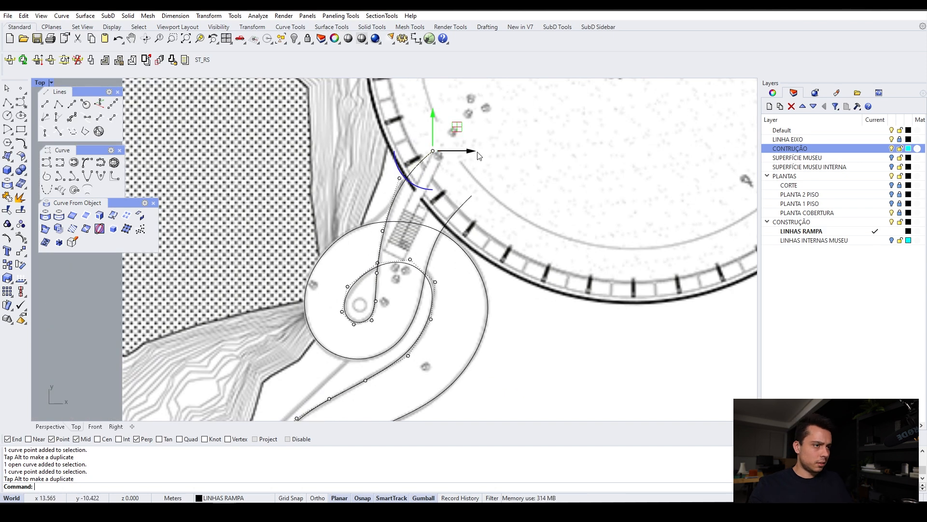
key(Escape)
scroll(463, 157, up, 3)
scroll(467, 224, down, 3)
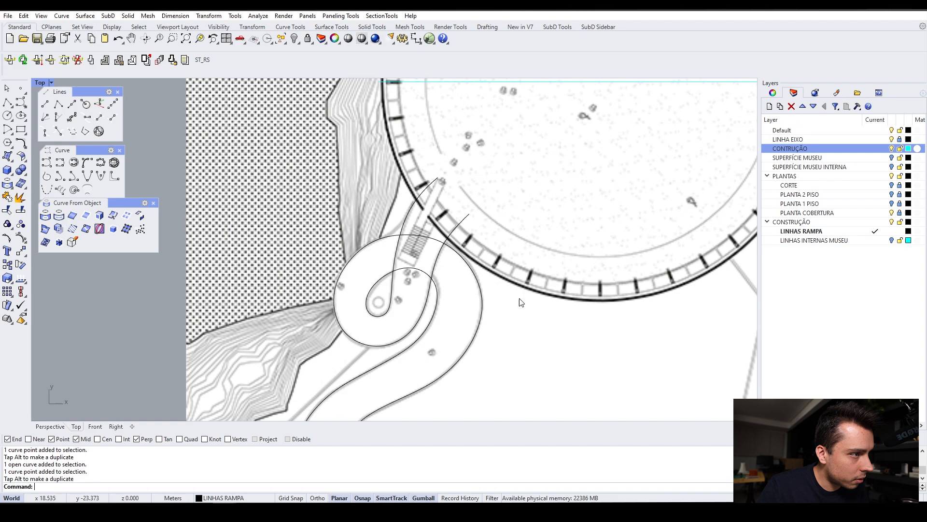
In the perspective view, turn on the SUPERFÍCIE MUSEU layer and show surface isocurves on the museum's floor slab.
click(47, 427)
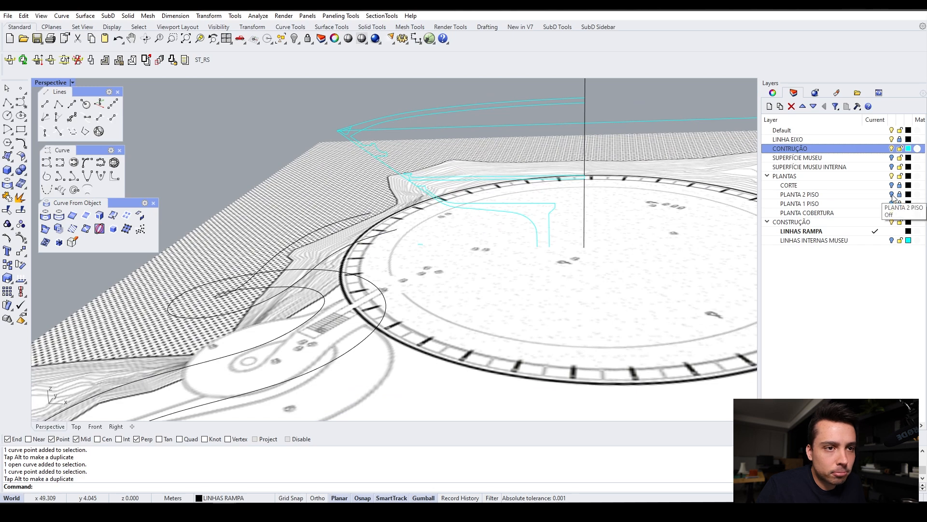
click(891, 158)
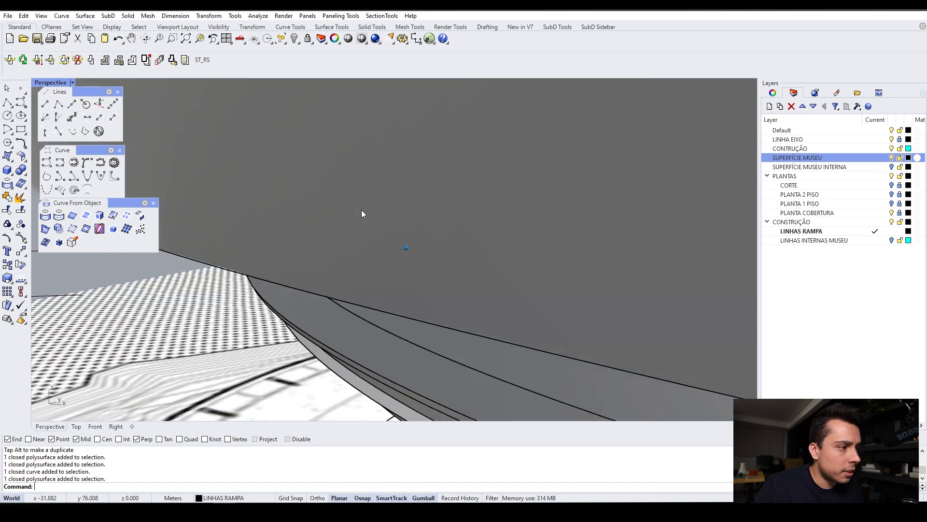
click(392, 220)
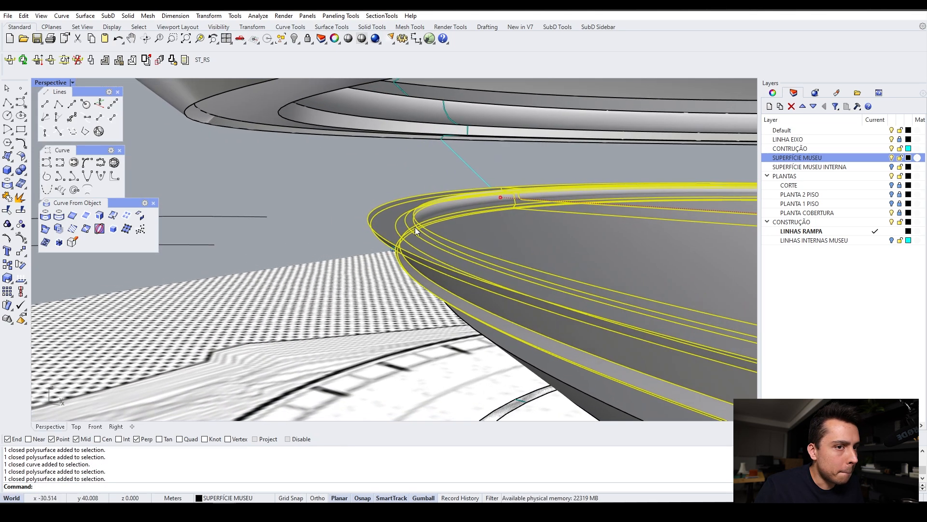
click(772, 93)
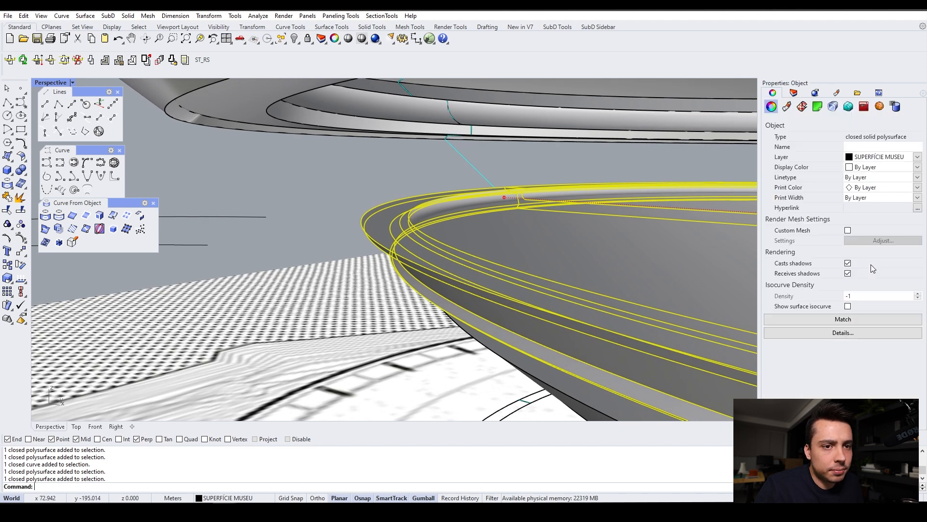
click(848, 307)
click(363, 206)
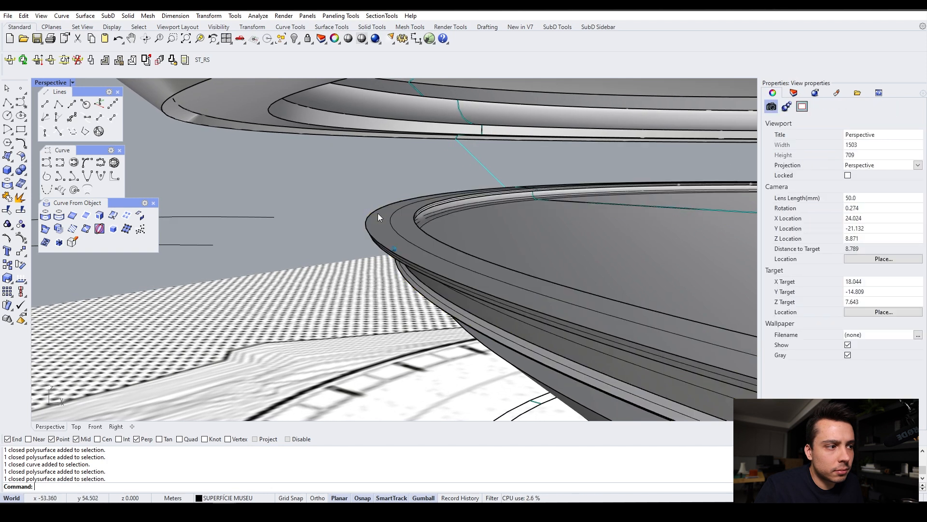
Examine the floor slab's rim and isocurves against the ends of the two ramp rail curves.
click(381, 273)
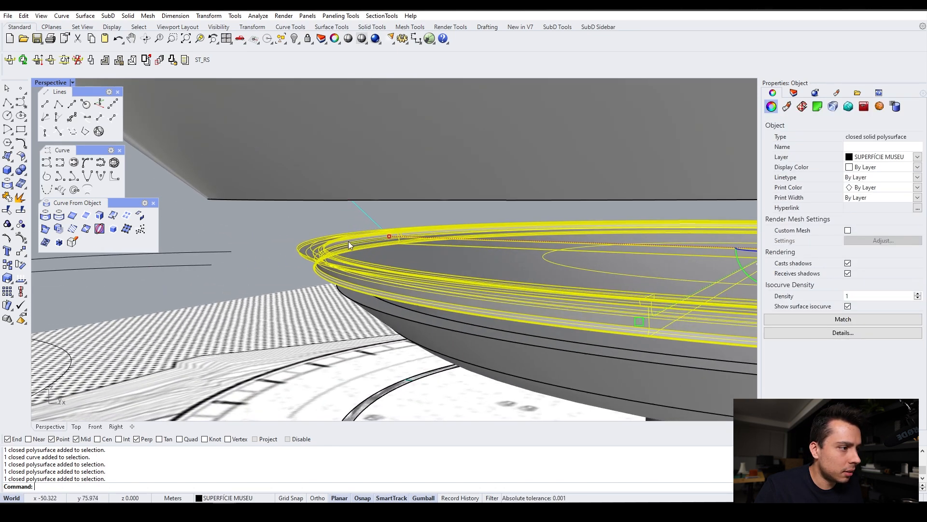
key(Escape)
click(439, 285)
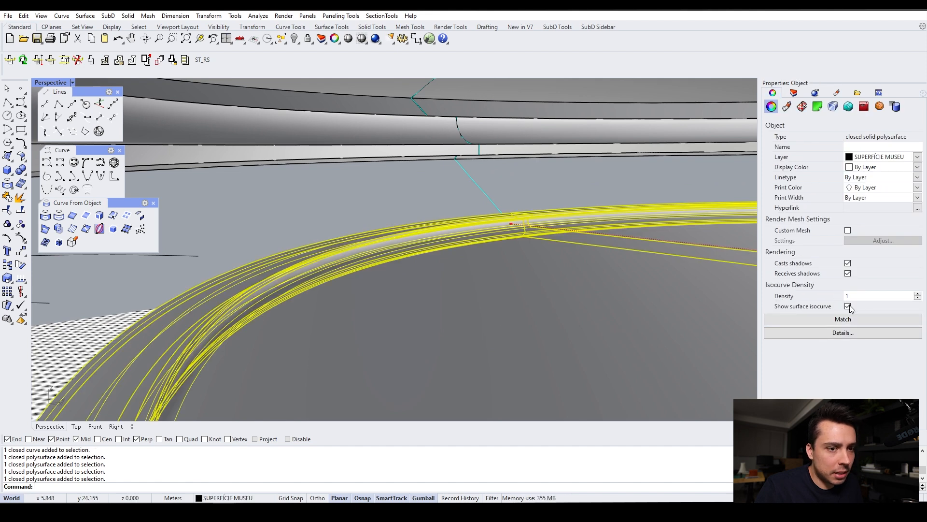
click(265, 236)
scroll(248, 320, up, 4)
click(238, 317)
click(273, 190)
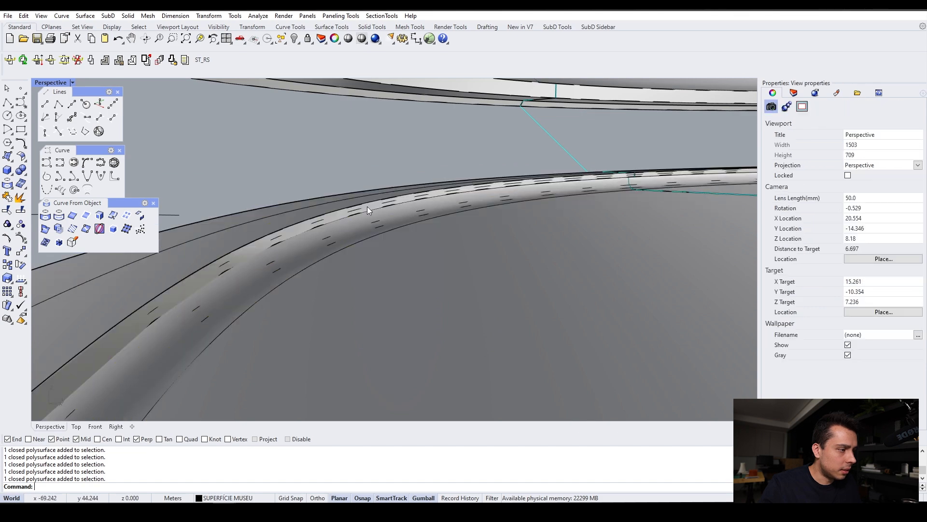
scroll(405, 211, down, 3)
right_drag(405, 211, 341, 236)
scroll(341, 237, down, 5)
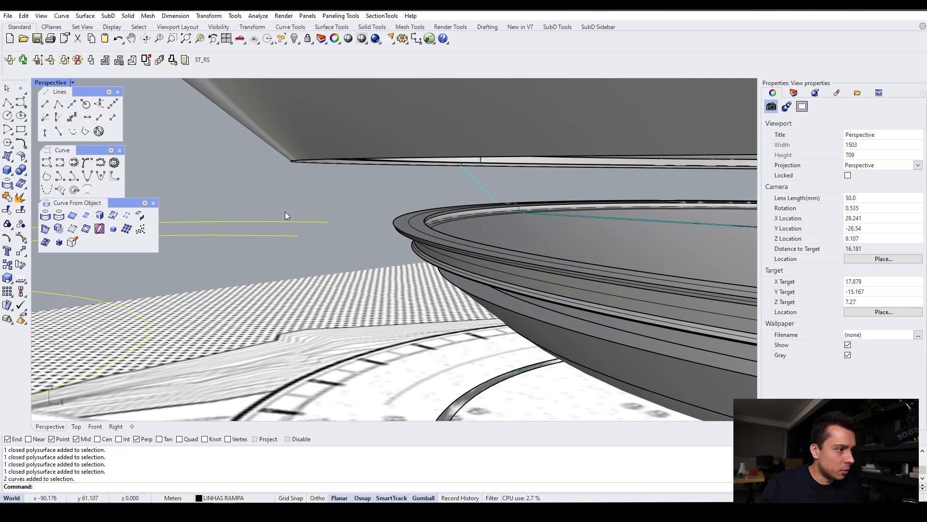
drag(285, 212, 286, 213)
right_drag(304, 224, 419, 239)
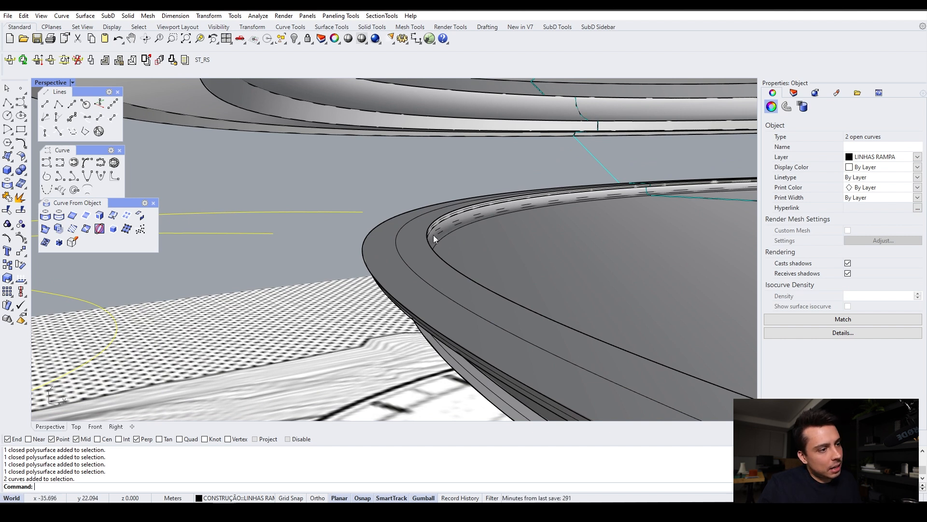
right_drag(431, 230, 401, 216)
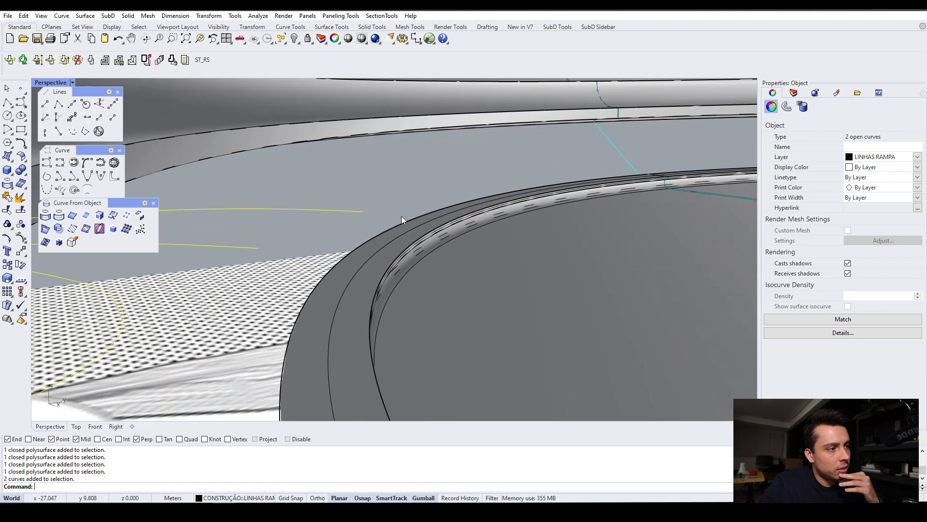
key(Escape)
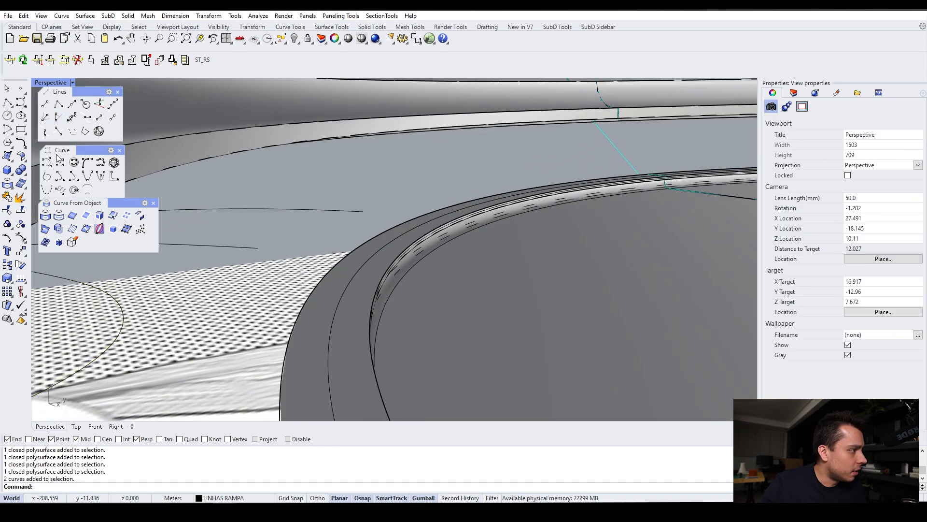
click(73, 216)
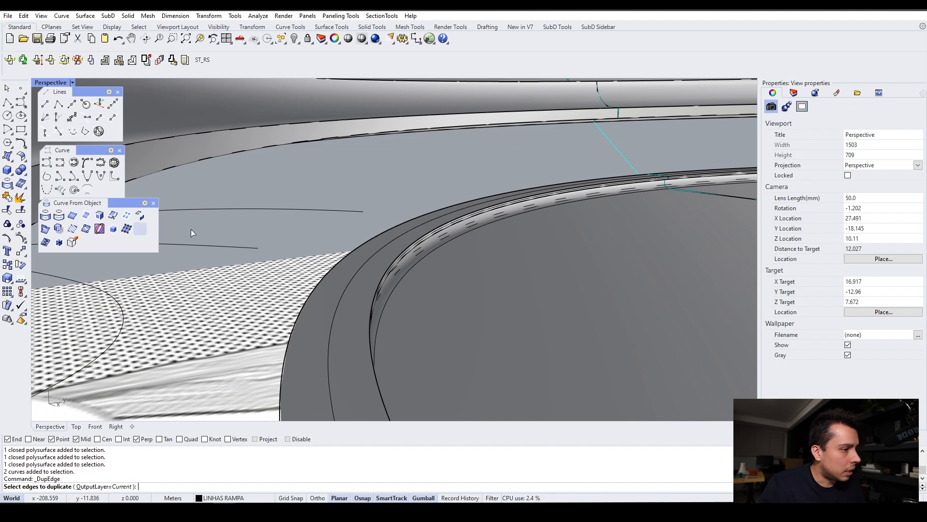
key(Escape)
click(399, 283)
scroll(403, 289, up, 5)
right_drag(404, 289, 381, 292)
key(Escape)
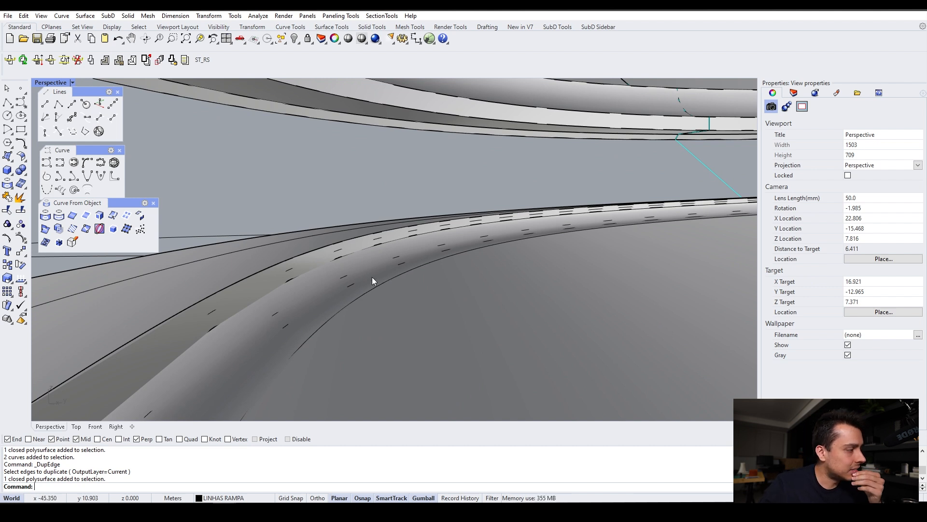
right_drag(376, 276, 230, 260)
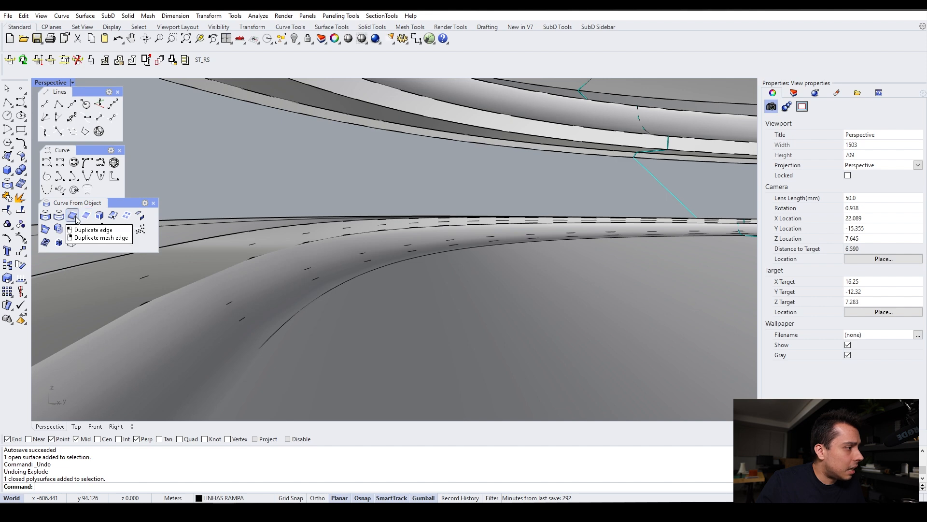
click(320, 307)
key(Escape)
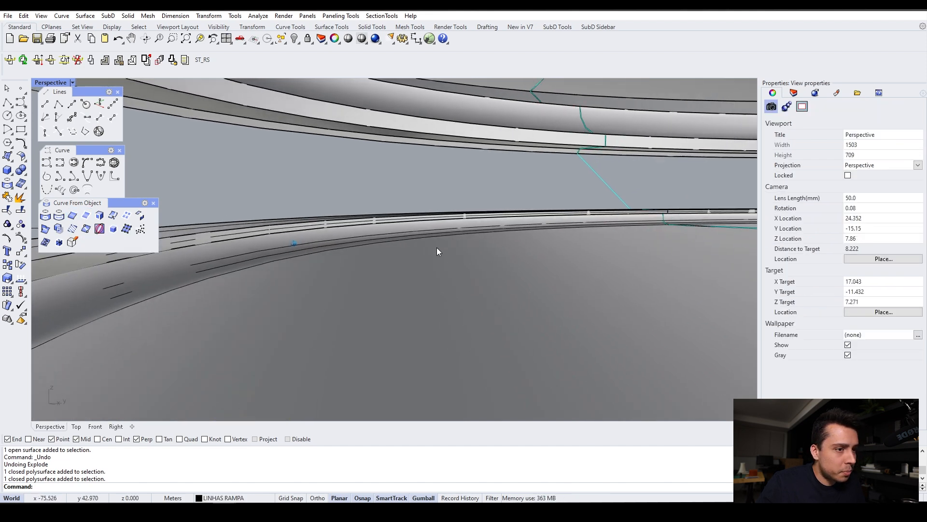
Inspect the rounded inner rim of the floor slab up close, where the floor meets the curved wall.
shift+right_drag(726, 247, 505, 271)
scroll(543, 236, up, 10)
scroll(535, 236, up, 5)
right_drag(535, 237, 414, 265)
scroll(462, 293, up, 4)
scroll(473, 294, down, 8)
click(440, 304)
right_drag(441, 305, 487, 329)
key(Escape)
right_drag(425, 260, 360, 261)
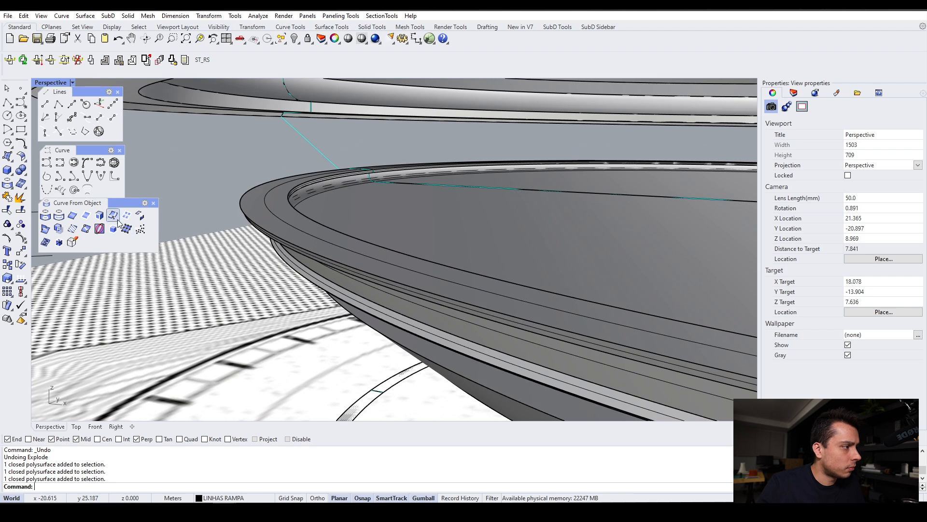
Extract the U-direction isocurve from the slab's floor surface, snapped to the section profile's endpoint where the floor meets the rounded rim.
click(404, 235)
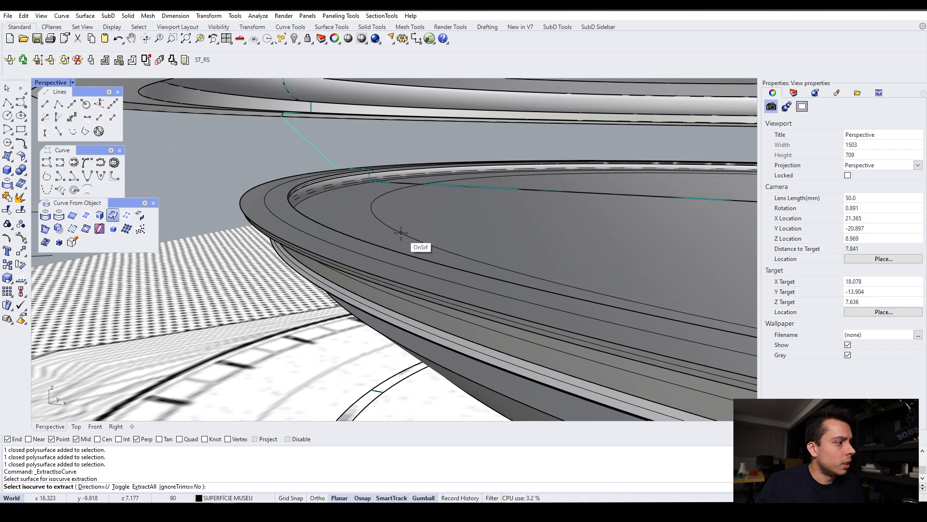
key(Escape)
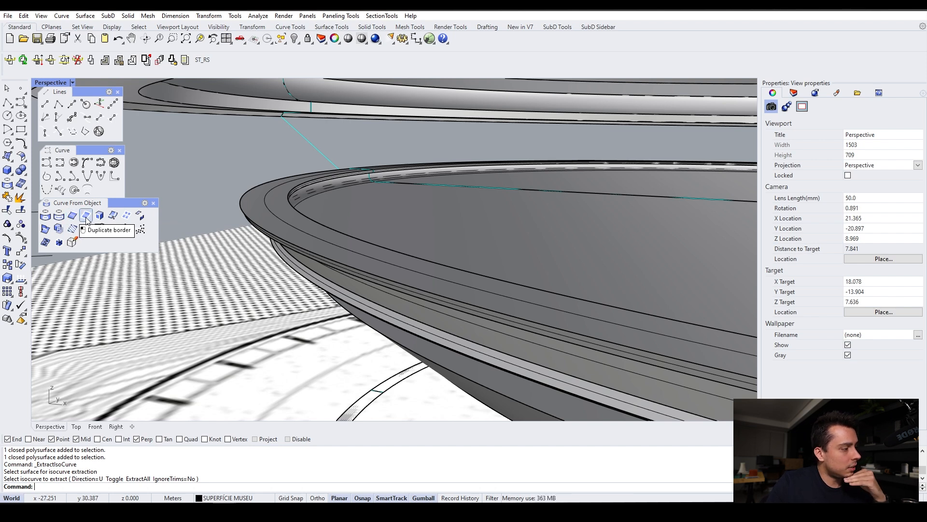
click(111, 216)
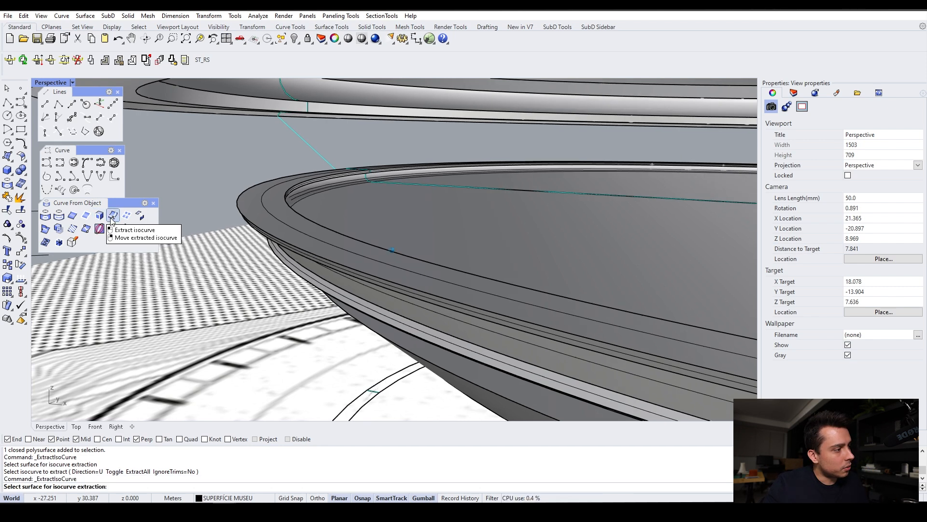
right_drag(339, 252, 421, 220)
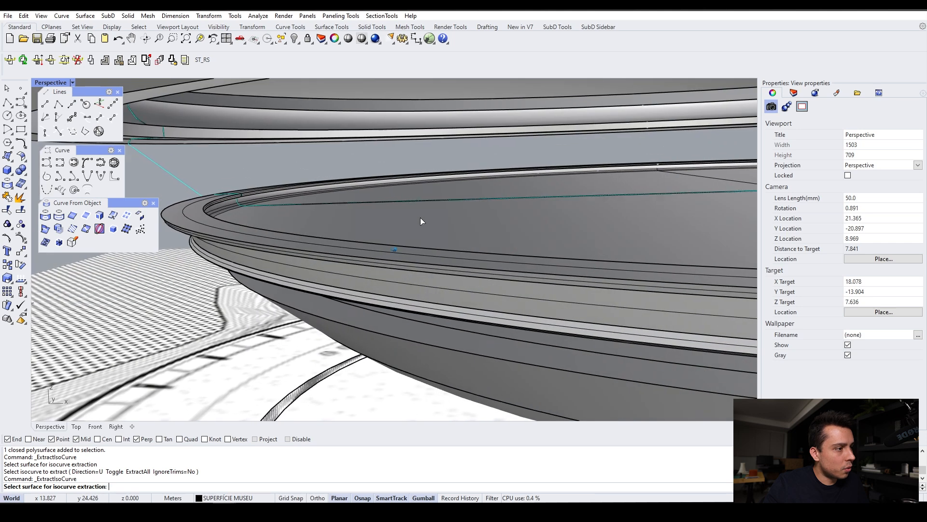
click(369, 222)
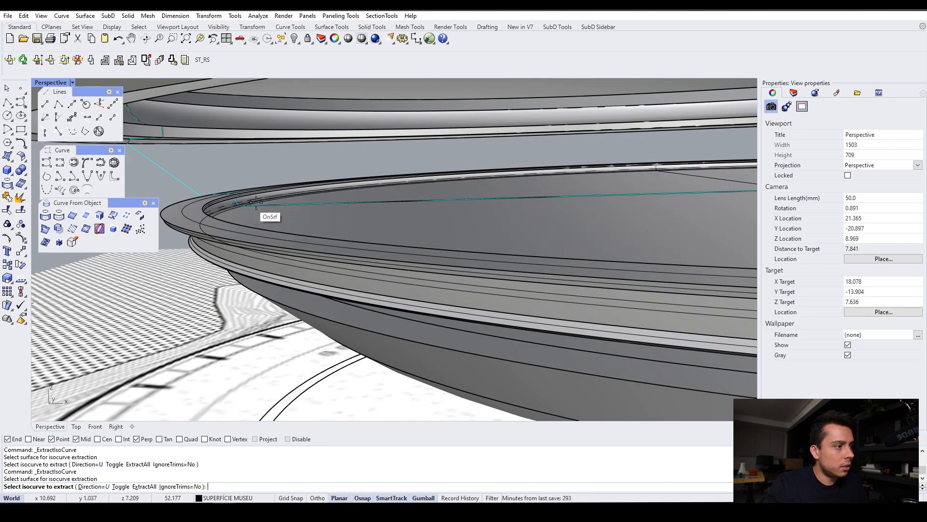
right_drag(408, 206, 454, 218)
scroll(580, 198, down, 3)
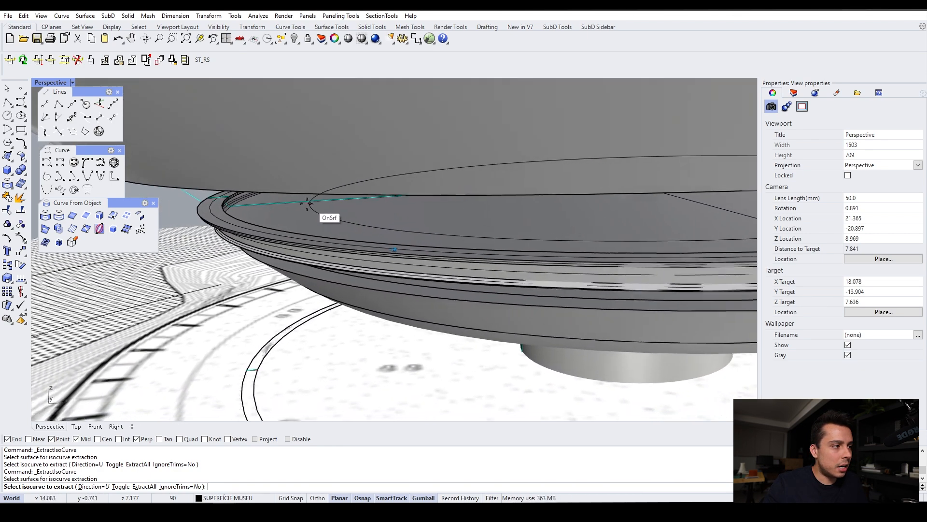
scroll(338, 219, up, 4)
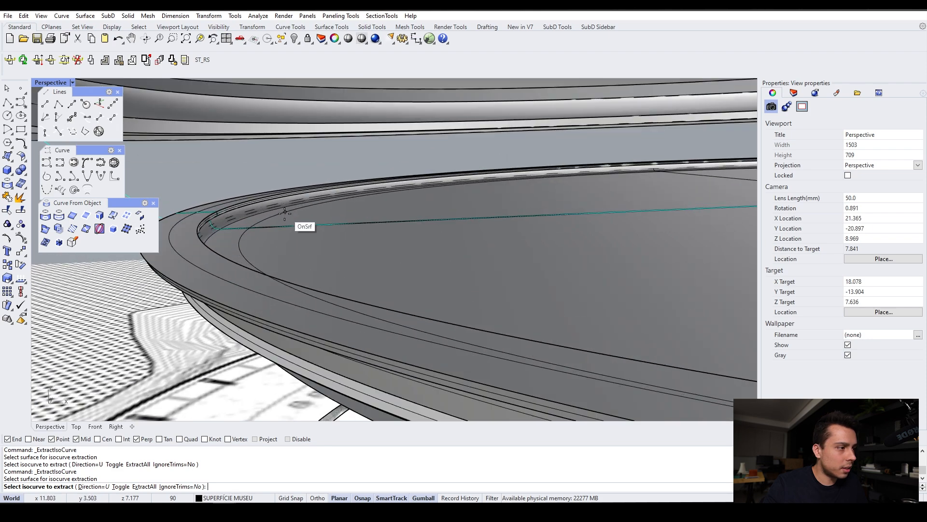
scroll(275, 226, down, 4)
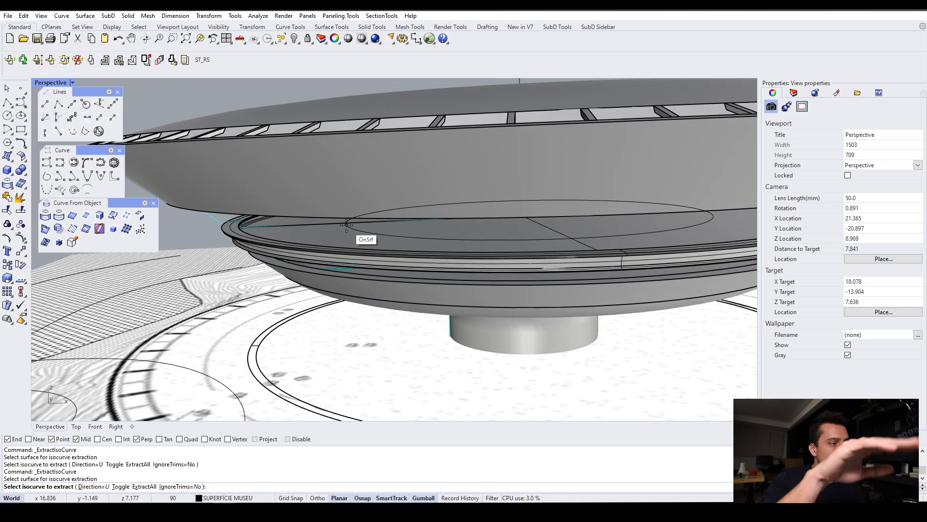
scroll(290, 231, up, 5)
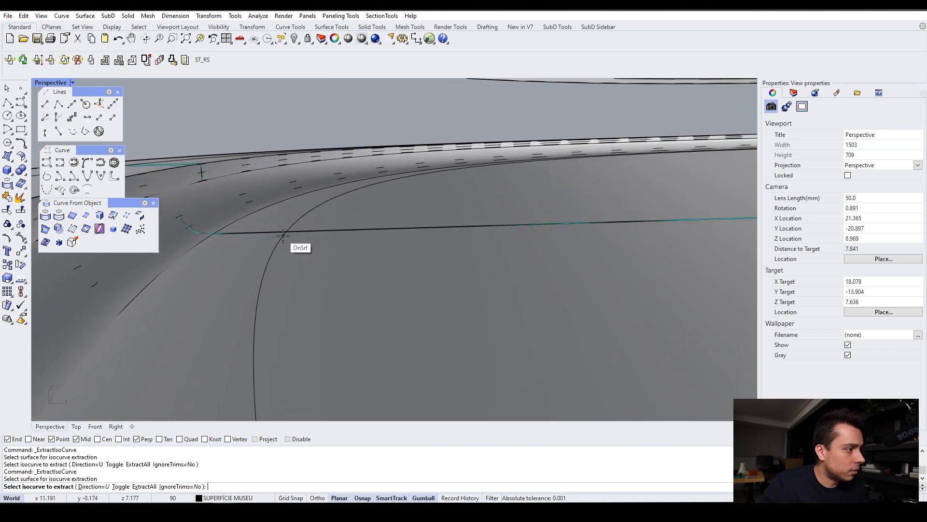
click(215, 234)
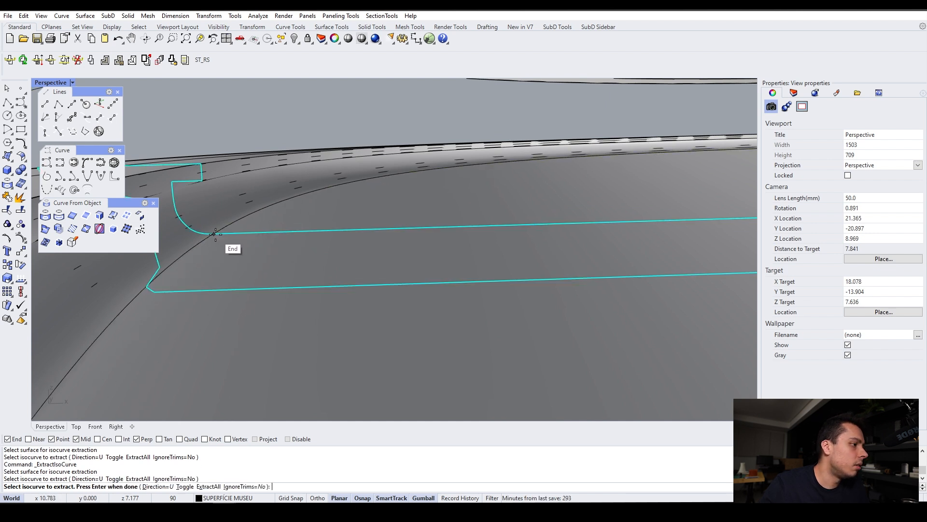
key(Return)
key(Escape)
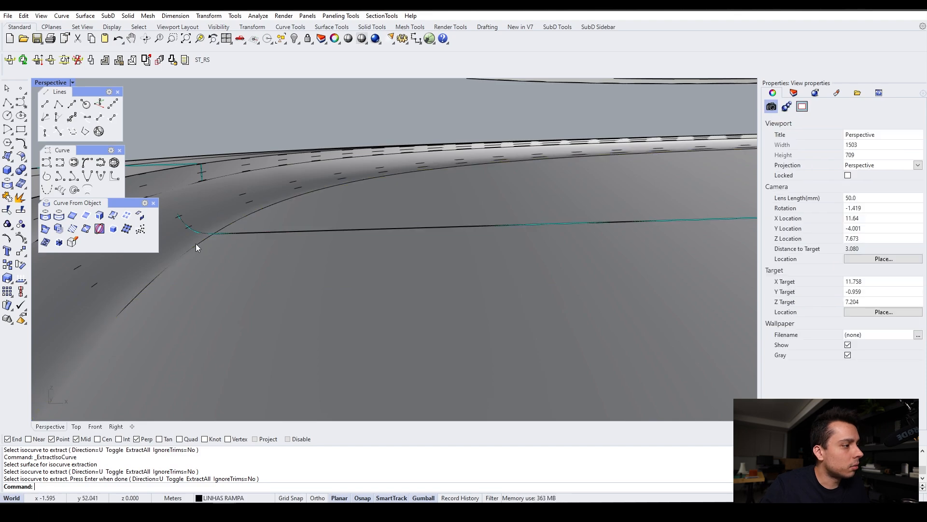
Select the extracted circular isocurve and check its position around the museum's floor and relative to the ramp curves.
click(202, 243)
click(226, 269)
scroll(371, 173, down, 6)
scroll(371, 173, down, 9)
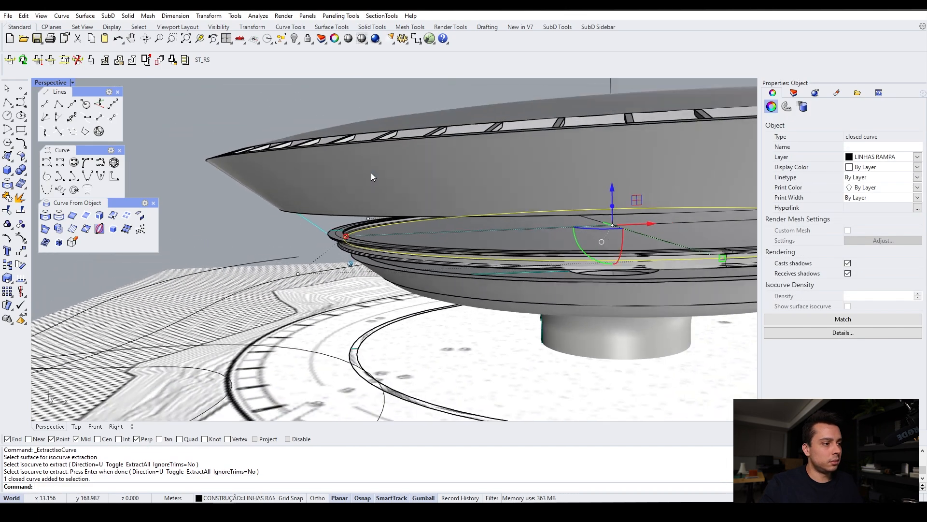
right_drag(421, 219, 356, 266)
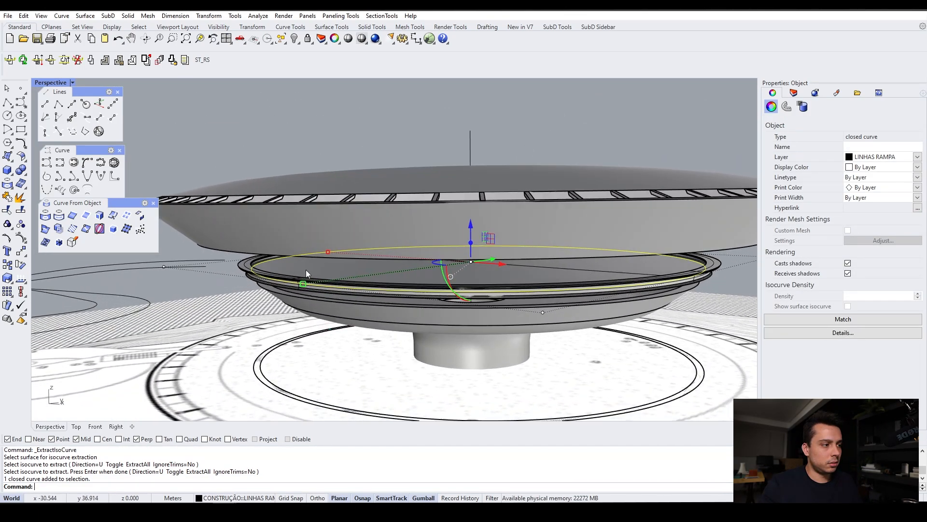
scroll(270, 271, up, 5)
right_drag(271, 271, 590, 255)
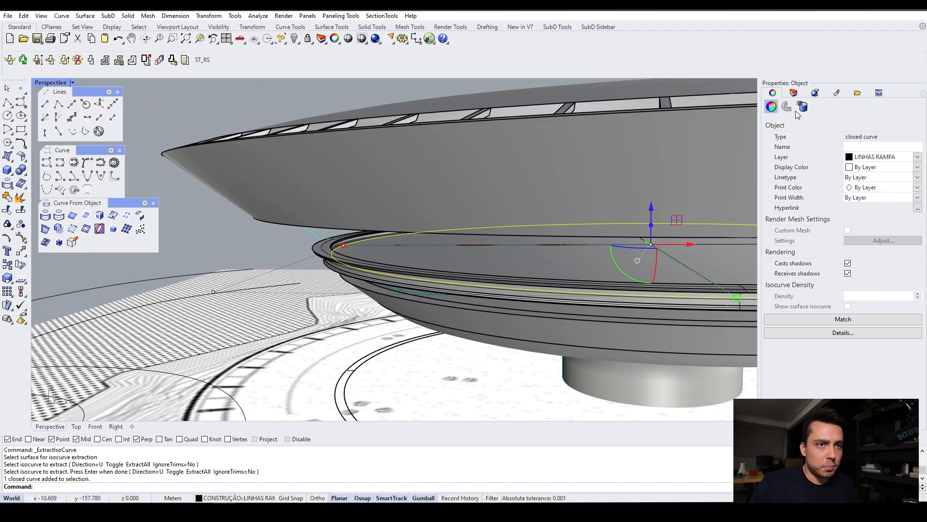
Hide the SUPERFÍCIE MUSEU and CONTRUÇÃO layers, leaving the ramp rail curves and the circular floor curve on display.
click(794, 92)
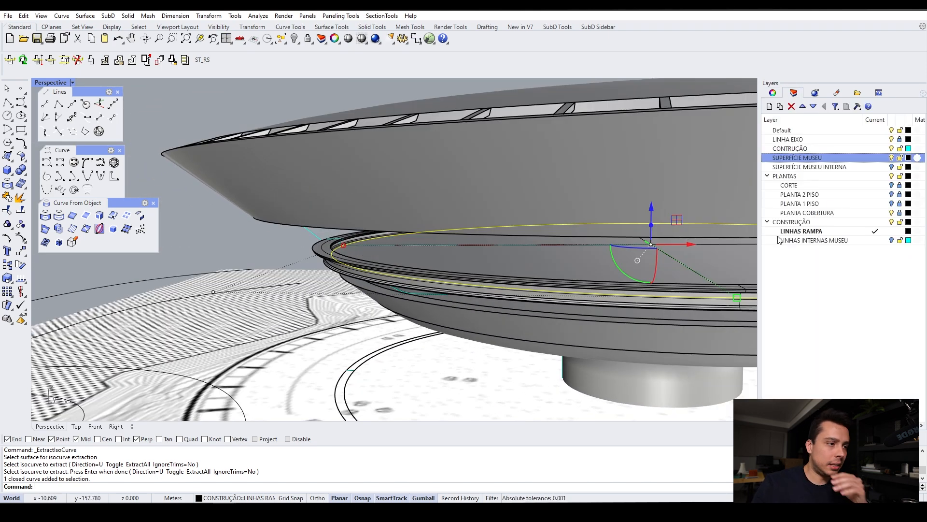
key(Escape)
scroll(357, 254, up, 3)
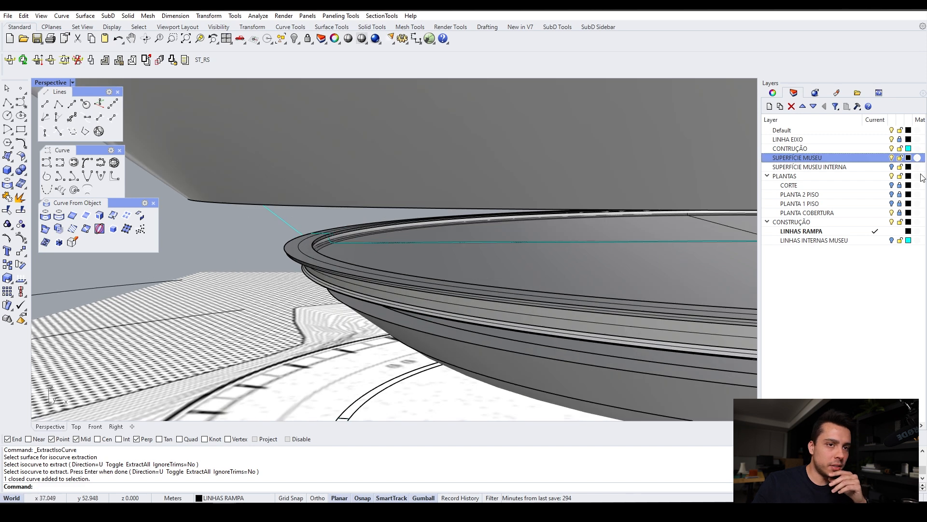
click(892, 157)
scroll(340, 245, down, 3)
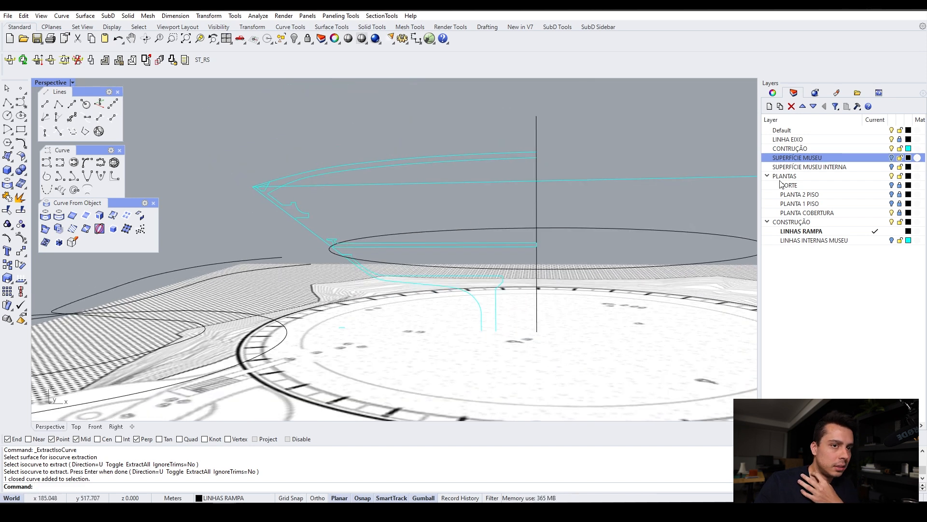
click(891, 149)
right_drag(393, 211, 422, 227)
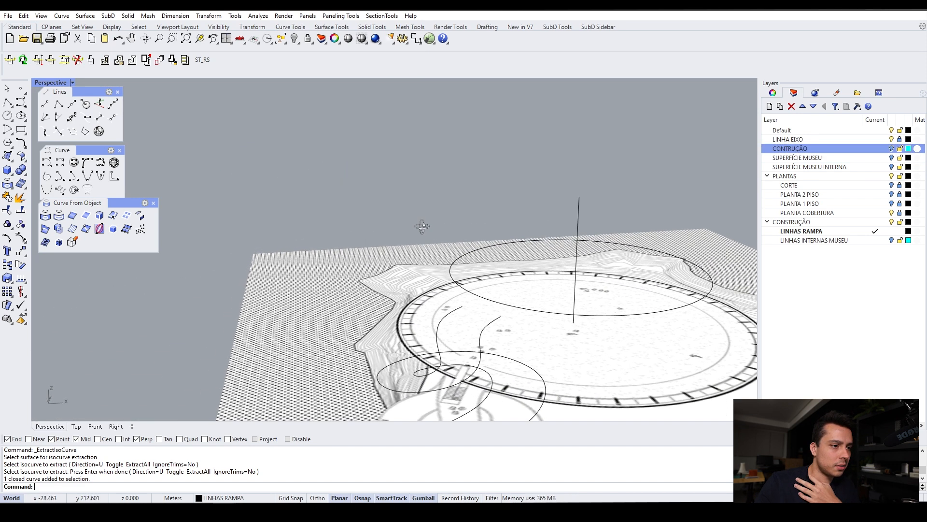
scroll(461, 296, up, 5)
right_drag(460, 295, 427, 319)
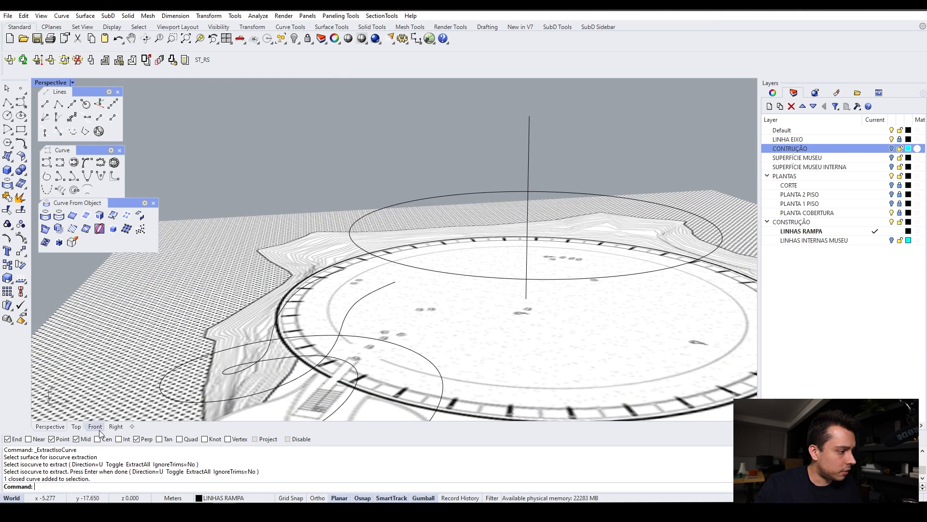
Extend the museum ends of both ramp rail curves to the circular floor curve in the Top view, using Natural type.
click(76, 427)
scroll(514, 163, up, 3)
text(Extend)
key(Return)
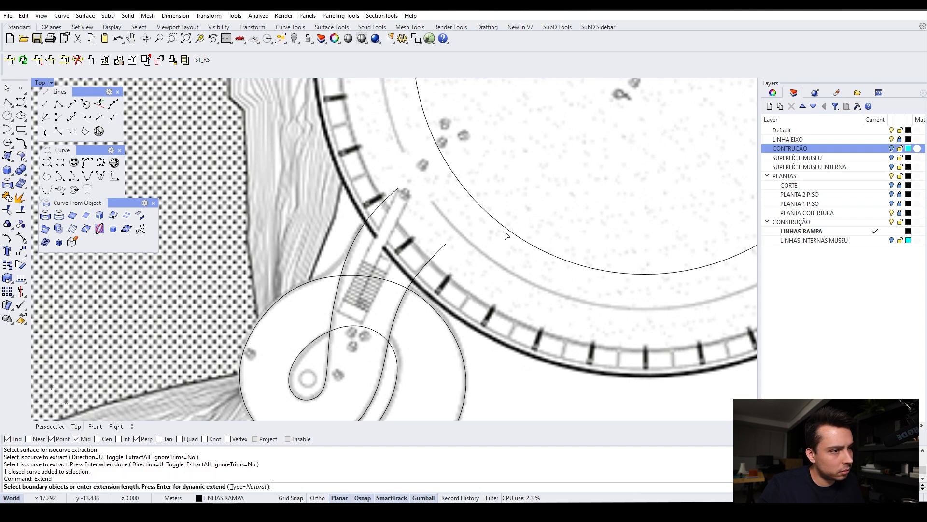
click(505, 231)
key(Return)
click(444, 247)
click(395, 192)
key(Return)
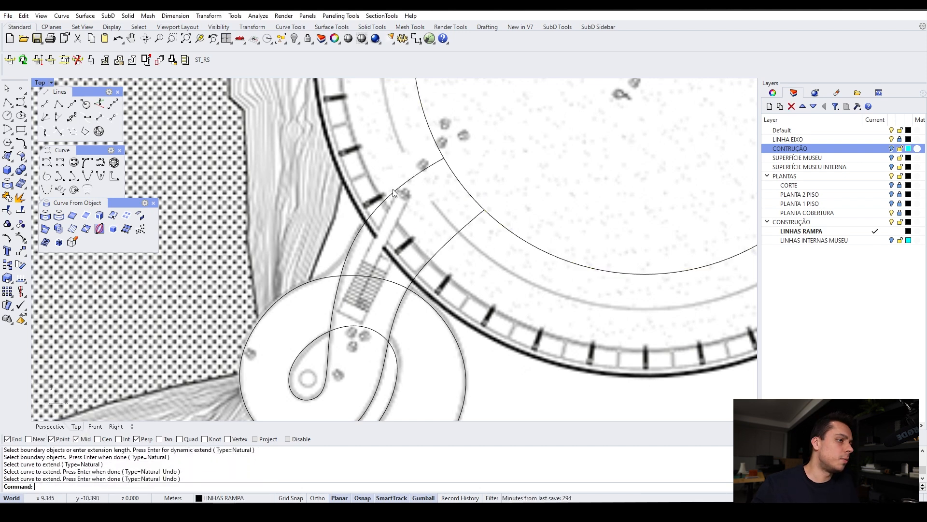
Try to split the two ramp rail curves with the circular floor curve as the cutting object.
scroll(393, 190, down, 5)
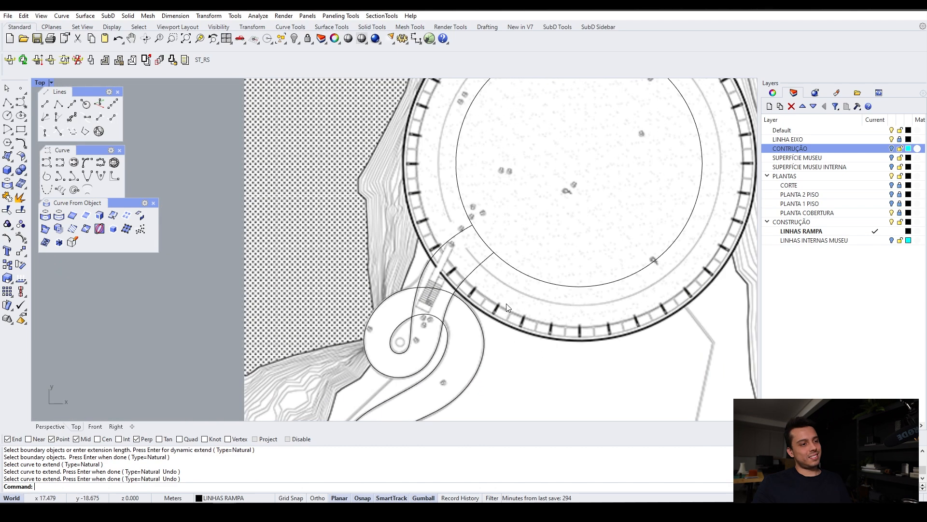
scroll(460, 241, down, 3)
scroll(460, 242, up, 4)
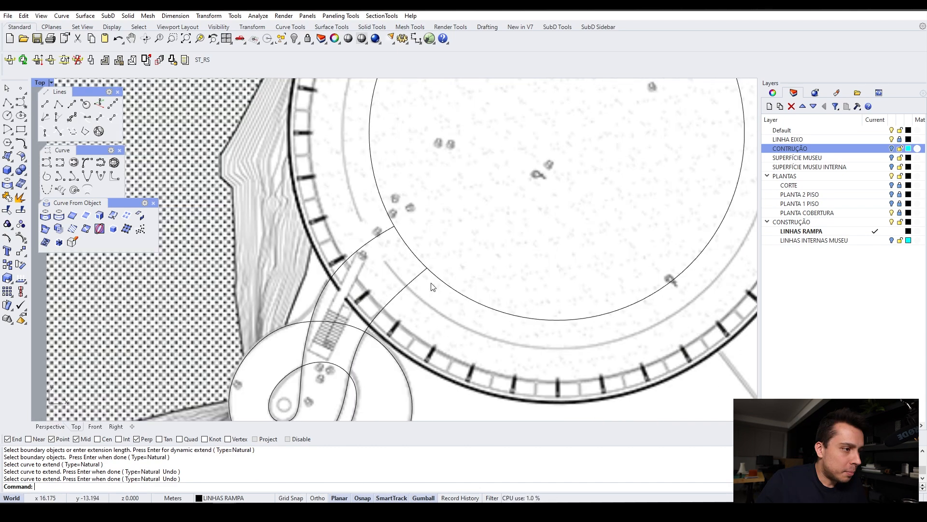
scroll(435, 285, down, 3)
scroll(447, 284, up, 1)
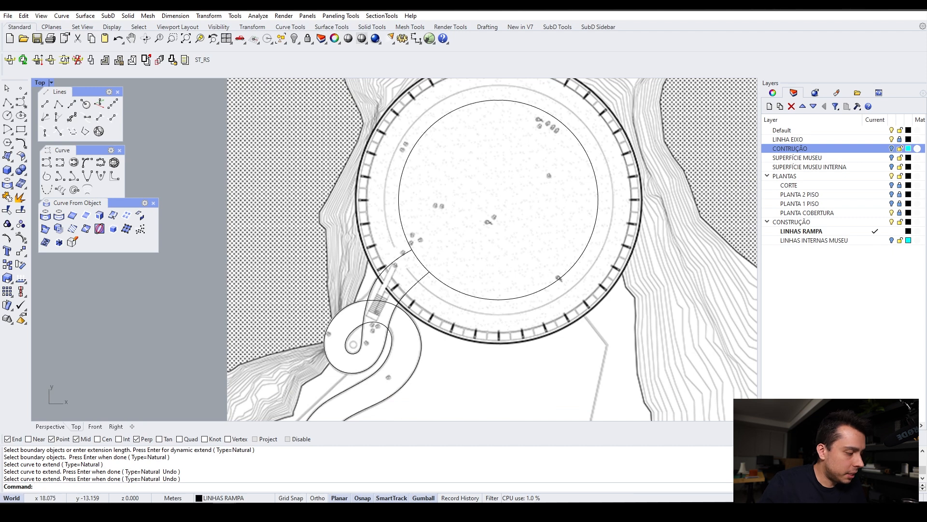
text(split)
key(Return)
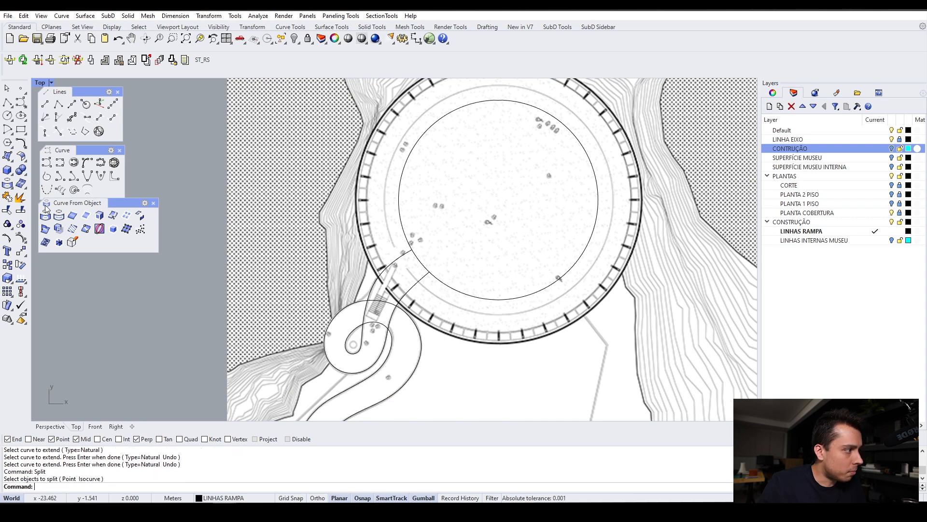
click(20, 210)
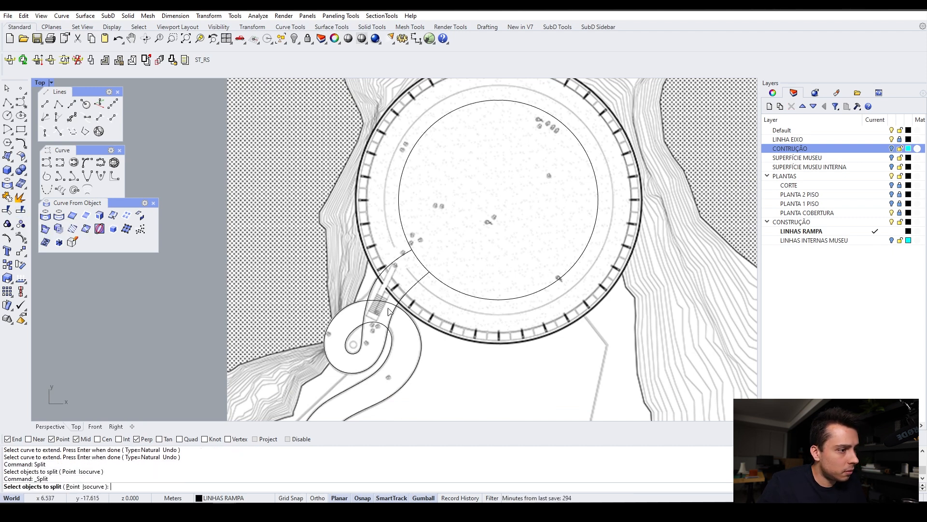
click(423, 282)
click(406, 259)
key(Return)
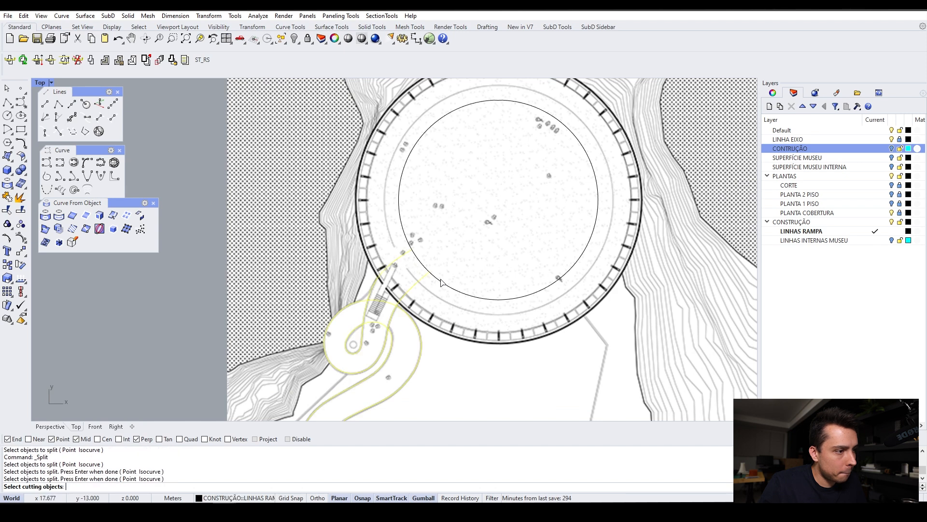
click(439, 284)
key(Return)
click(439, 283)
key(Escape)
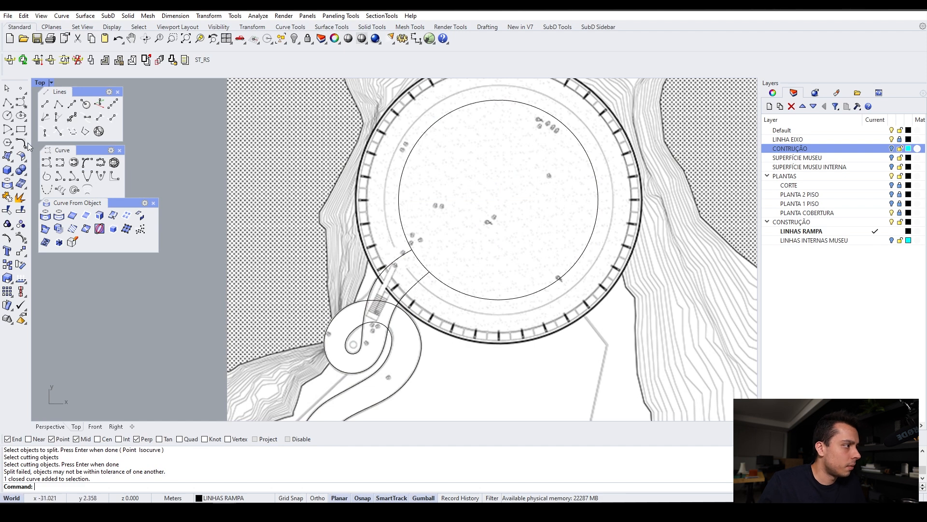
Split the circular floor curve using the two ramp rail curves as cutting objects.
click(22, 211)
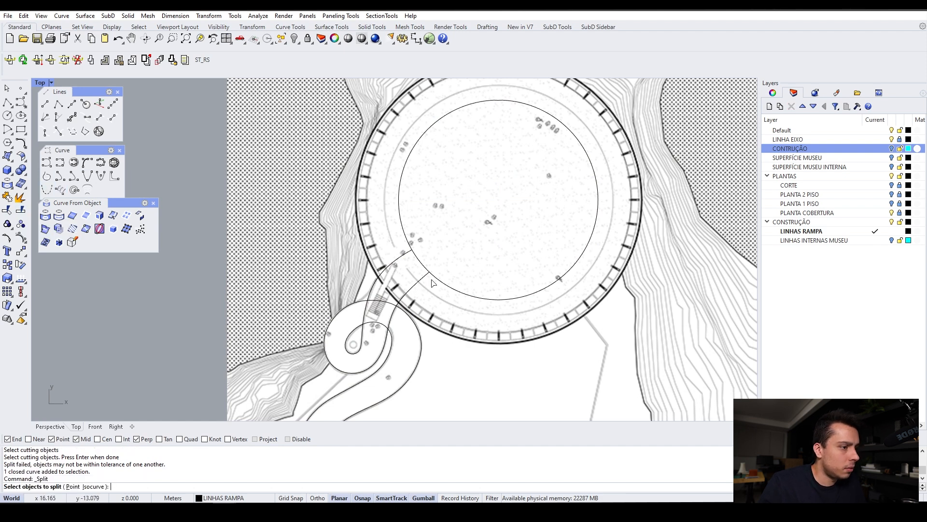
click(433, 282)
key(Return)
click(426, 279)
click(411, 258)
key(Return)
click(427, 269)
key(Escape)
scroll(426, 265, up, 6)
click(422, 265)
scroll(437, 146, down, 4)
key(Escape)
scroll(460, 195, down, 3)
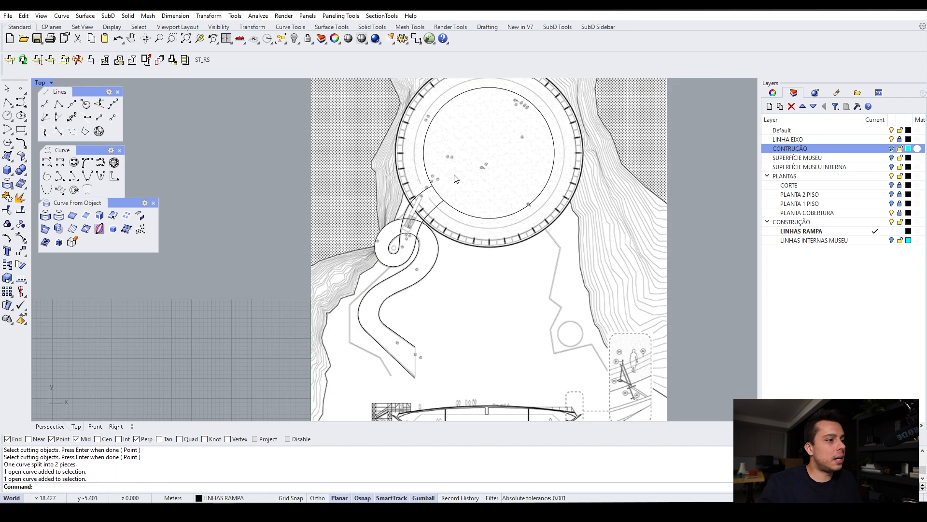
Select the short arc between the two rail ends in the Perspective view and check it against the museum surface.
click(38, 426)
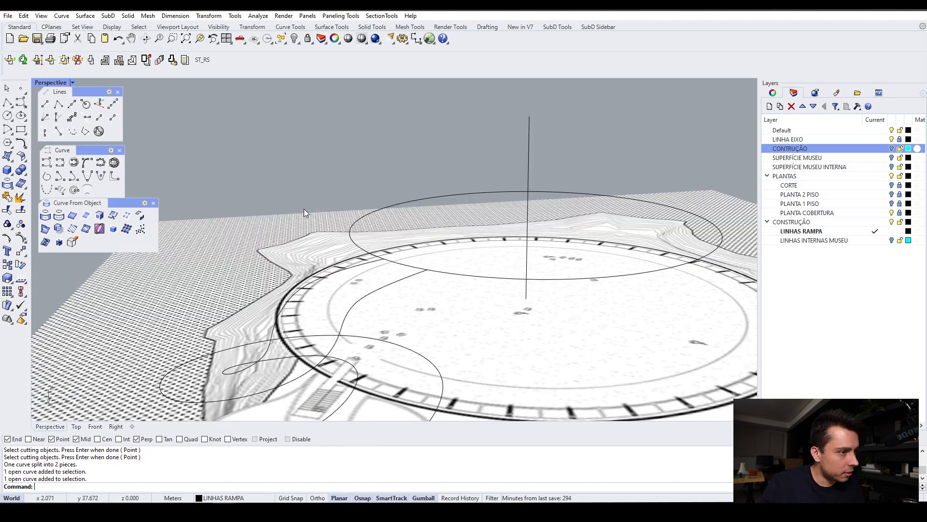
scroll(432, 229, up, 3)
click(433, 228)
right_drag(432, 230, 446, 267)
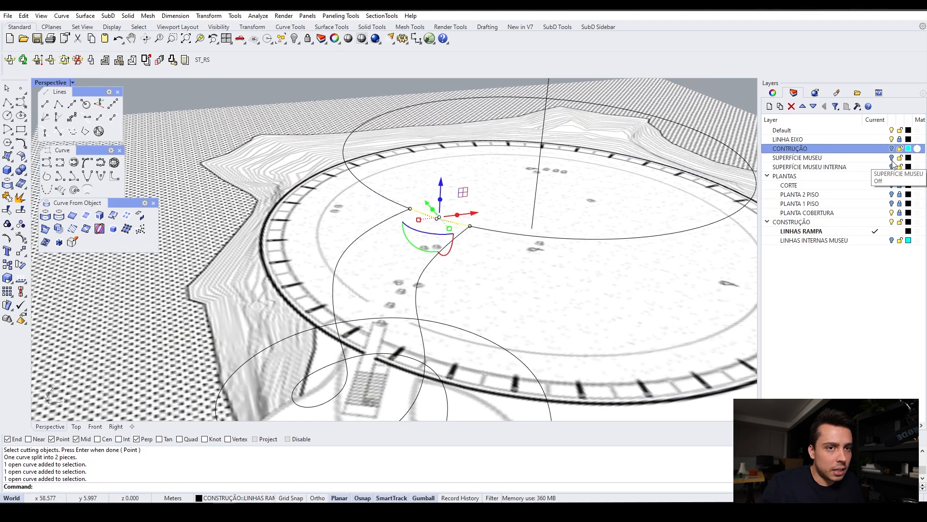
click(892, 161)
scroll(503, 227, up, 6)
right_drag(458, 254, 459, 245)
right_drag(345, 196, 367, 183)
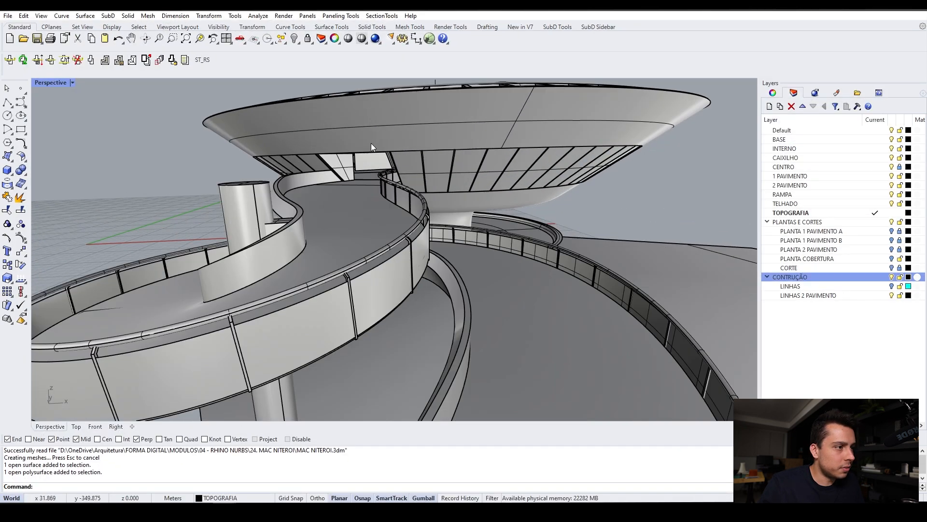
scroll(471, 199, up, 10)
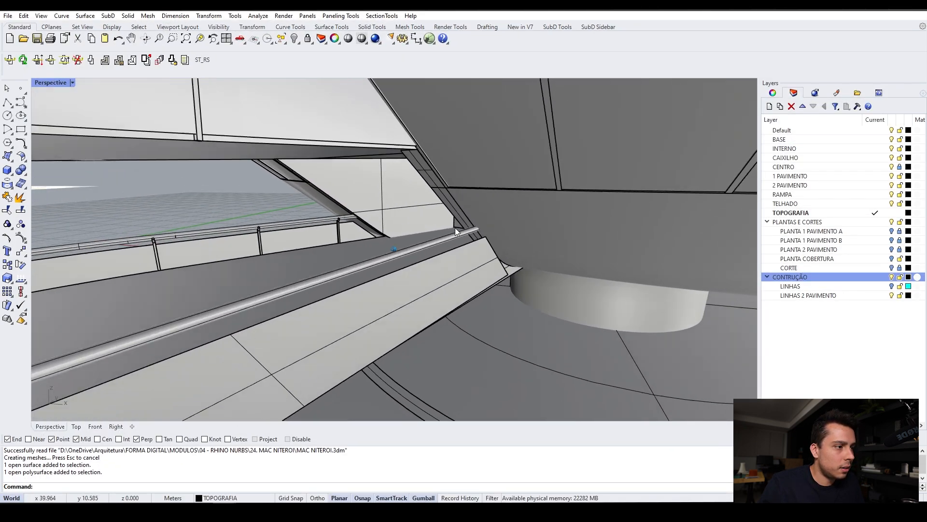
Examine how the ramp meets the museum entrance in the finished model, the split curves and the reference photo in Photos.
right_drag(455, 227, 419, 300)
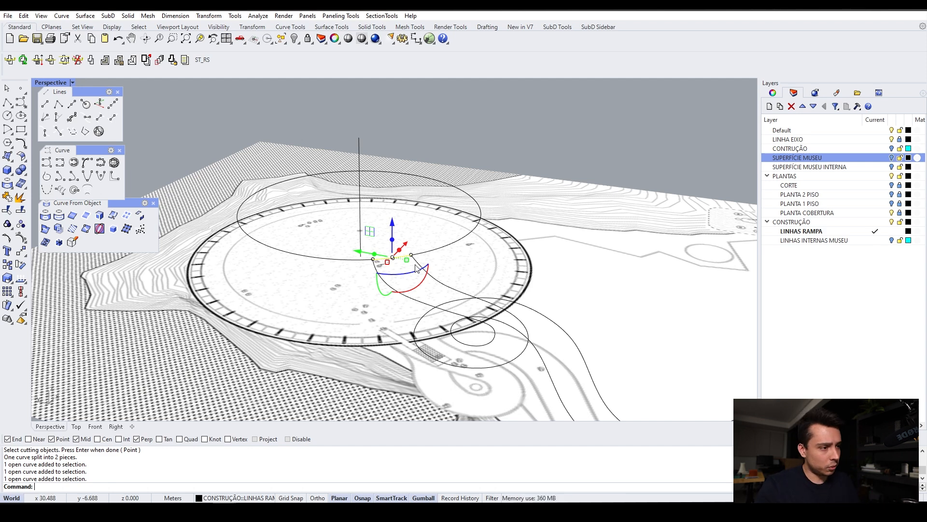
right_drag(422, 161, 414, 263)
right_drag(413, 226, 405, 135)
click(405, 135)
right_drag(423, 195, 400, 192)
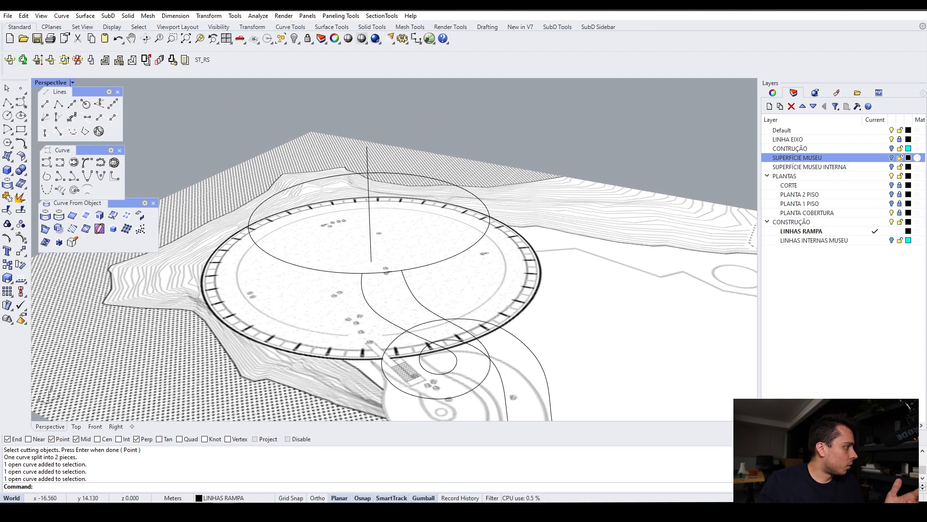
key(alt+Tab)
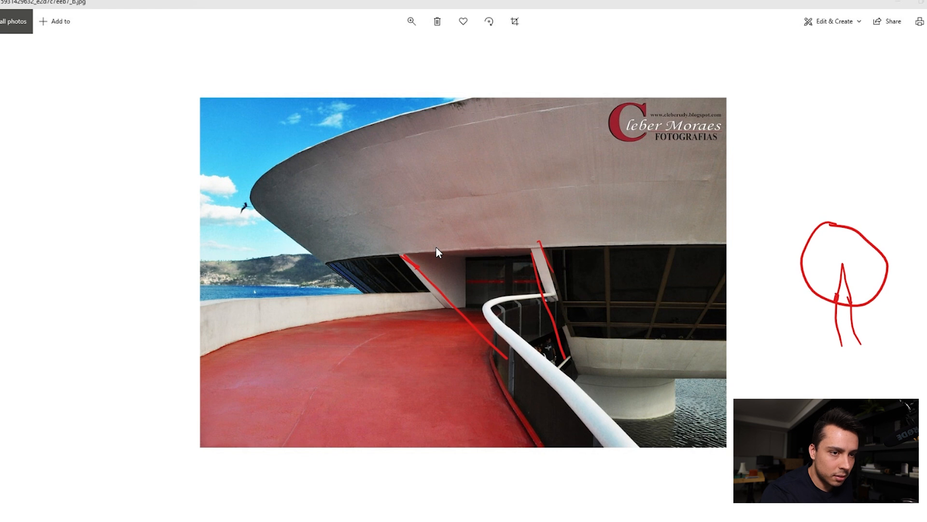
drag(776, 364, 772, 398)
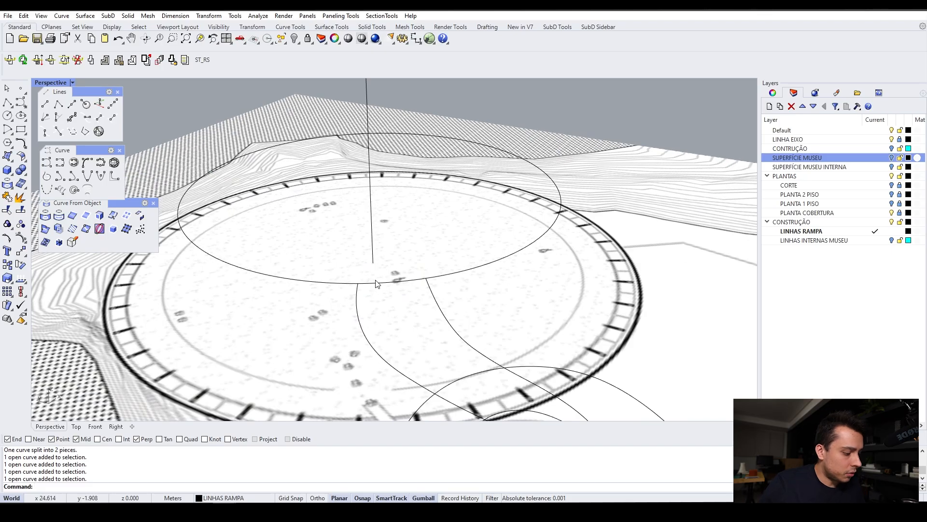
Undo the museum layer visibility changes and the split of the circular floor curve.
key(ctrl+z)
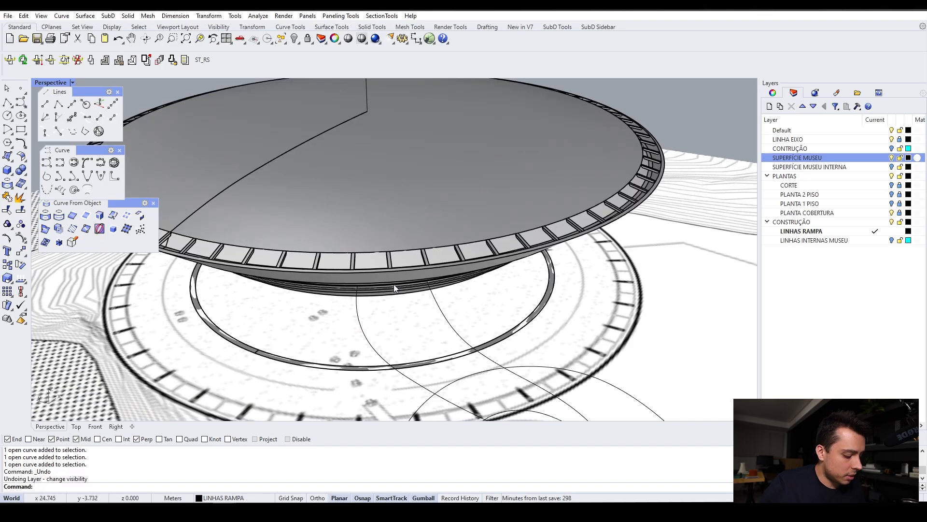
key(ctrl+z)
click(402, 282)
key(ctrl+z)
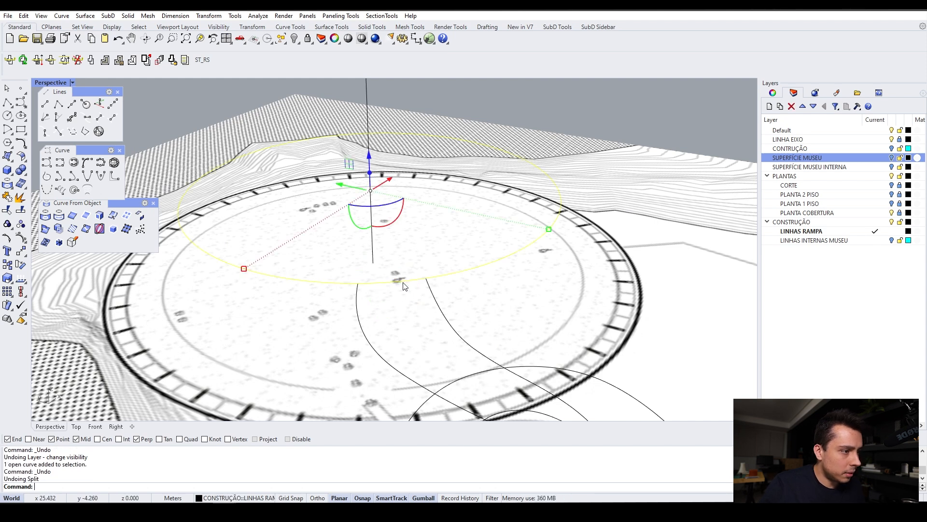
Select the closed circular floor curve and examine where the two extended ramp rail curves reach it.
click(403, 286)
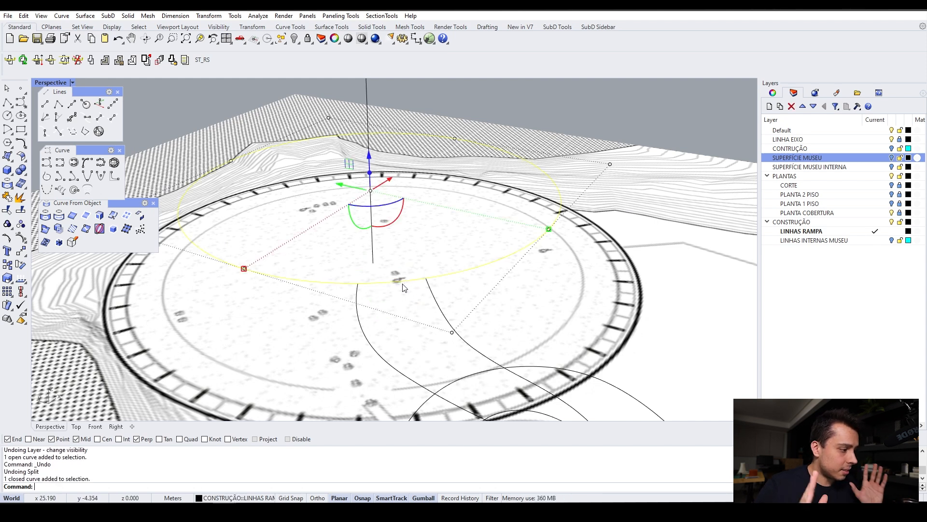
key(Escape)
click(404, 284)
key(Escape)
scroll(449, 264, down, 4)
right_drag(450, 264, 419, 275)
scroll(410, 273, up, 2)
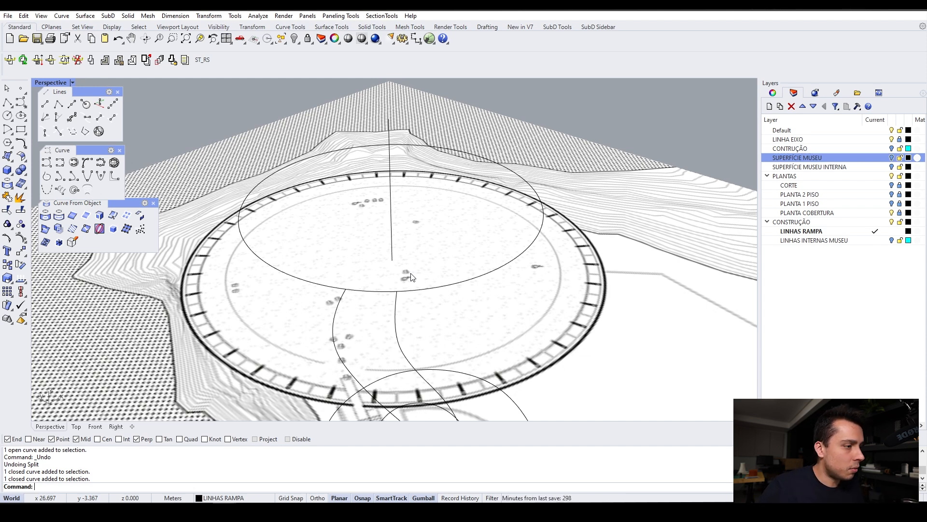
click(405, 293)
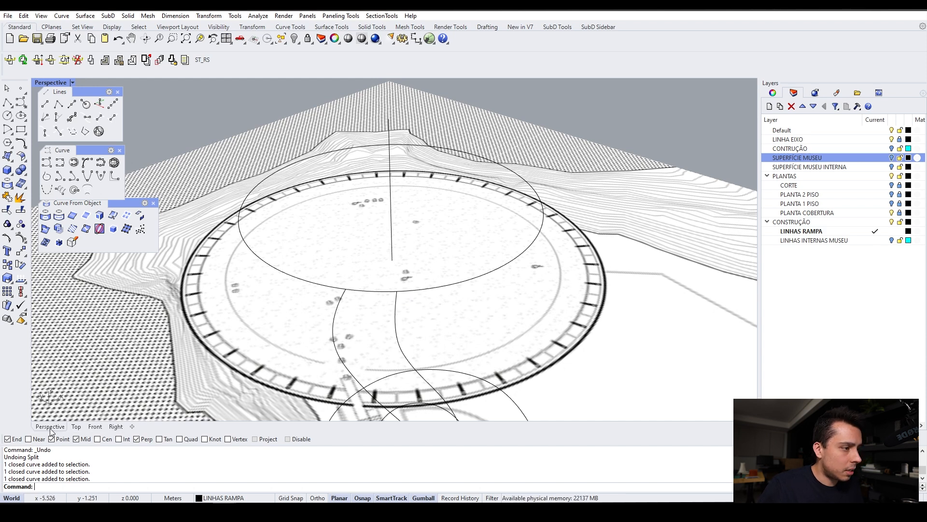
Draw a straight polyline in the Top view from the museum's centre to the upper ramp rail's end on the floor circle.
click(77, 427)
scroll(428, 221, up, 3)
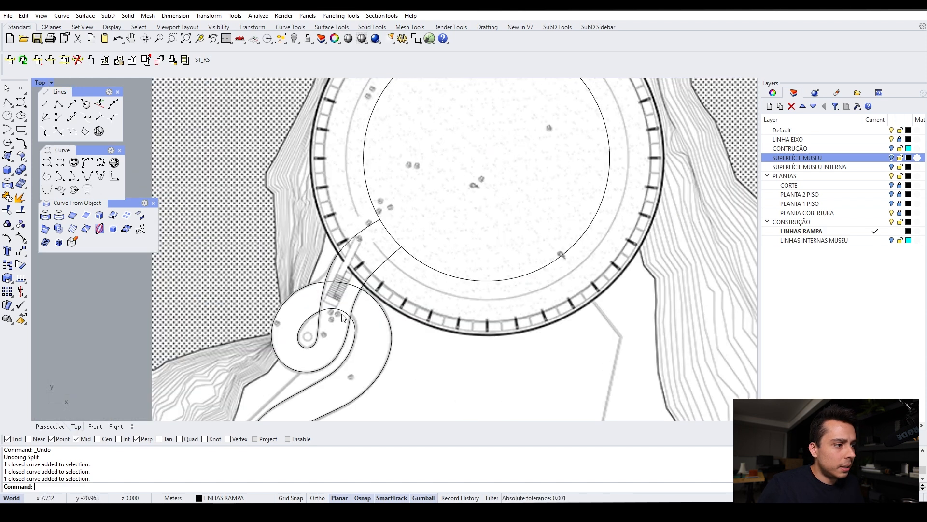
scroll(428, 221, down, 2)
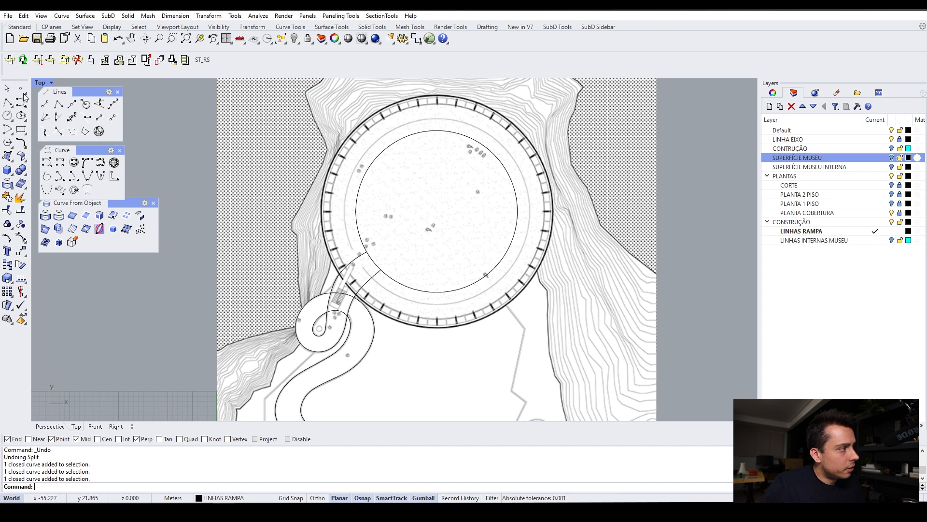
click(7, 102)
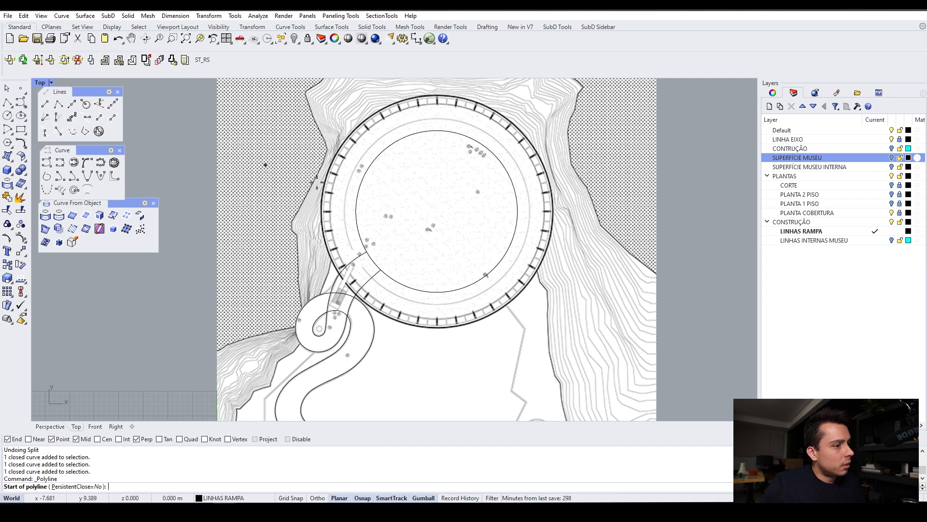
scroll(358, 214, up, 2)
mouse_move(474, 210)
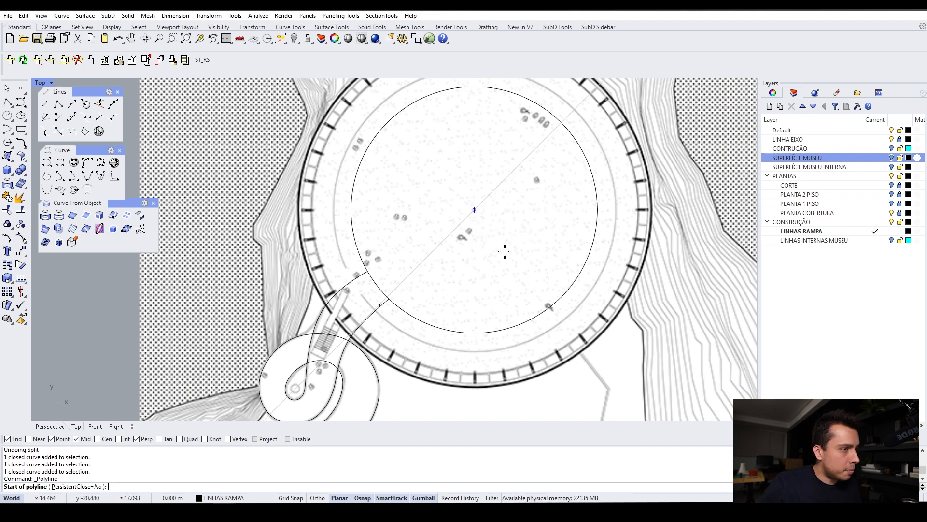
click(474, 210)
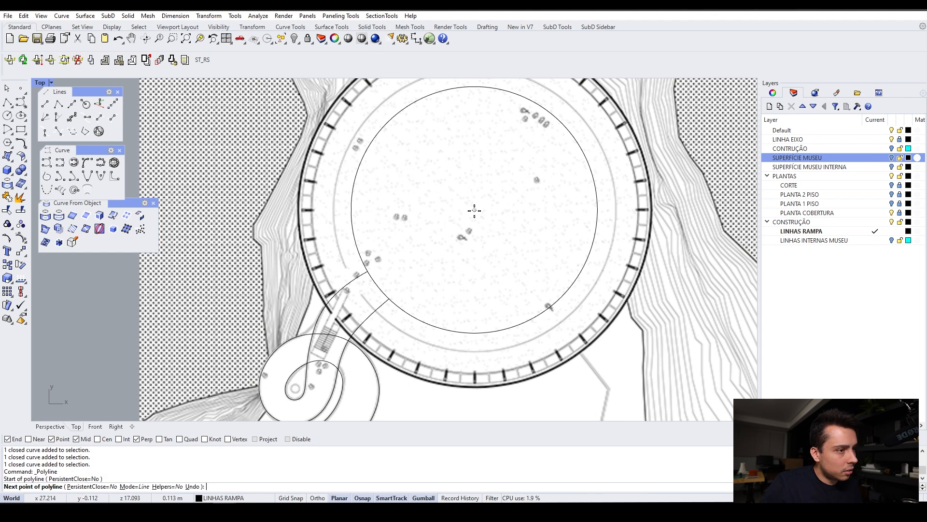
click(50, 426)
right_drag(441, 147, 475, 160)
click(77, 426)
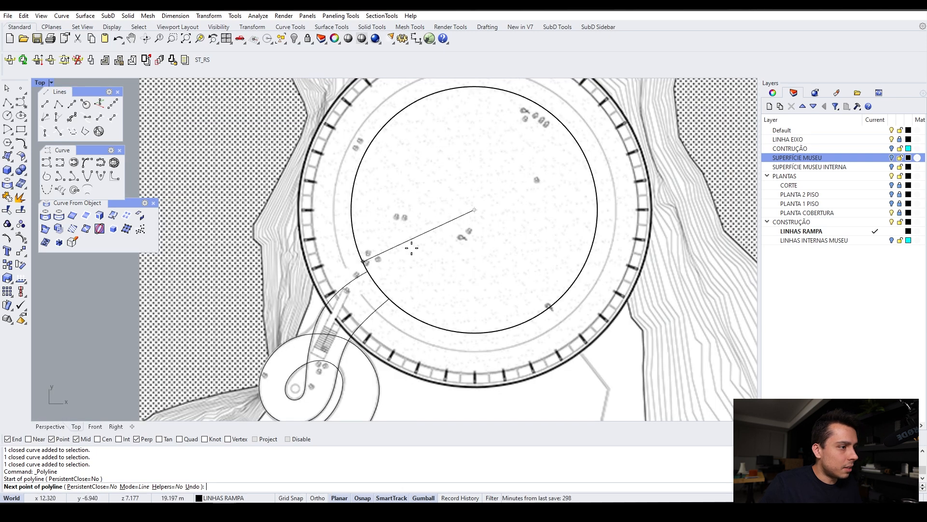
scroll(411, 249, up, 2)
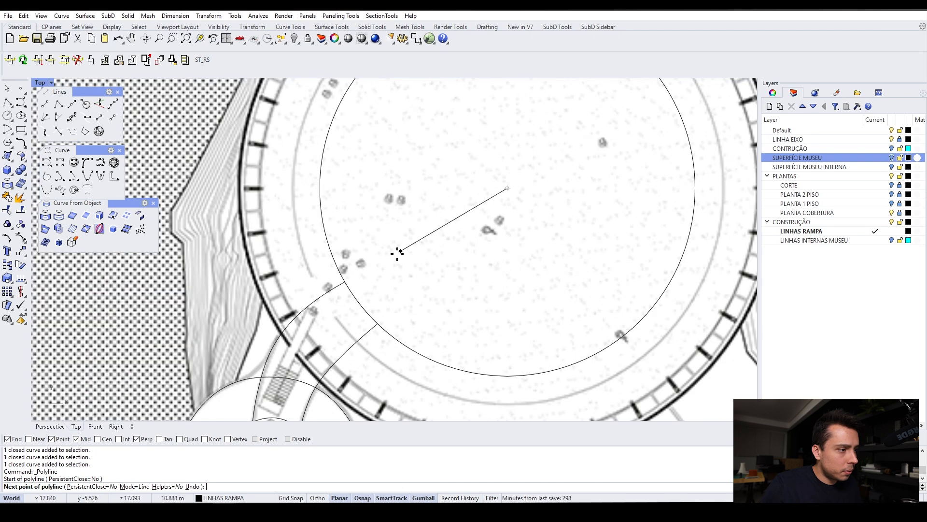
scroll(345, 280, up, 2)
click(346, 281)
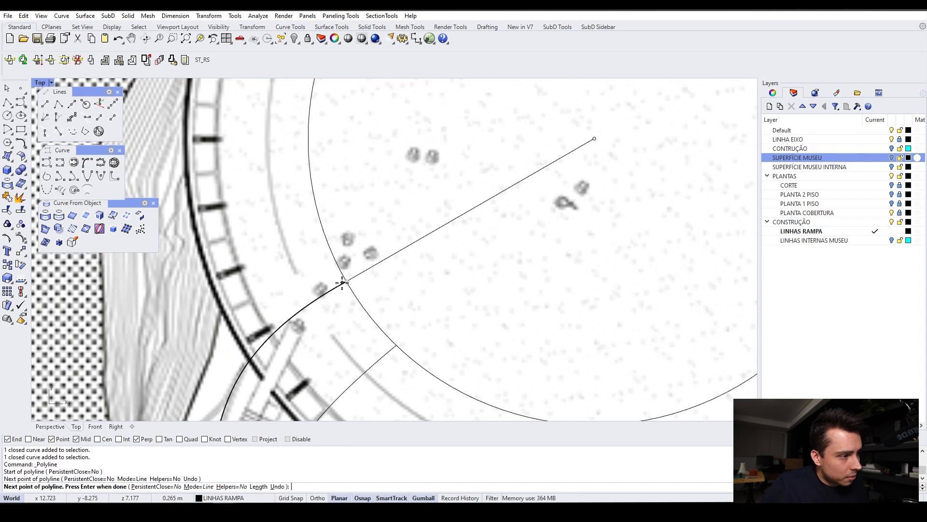
key(Return)
scroll(420, 182, down, 2)
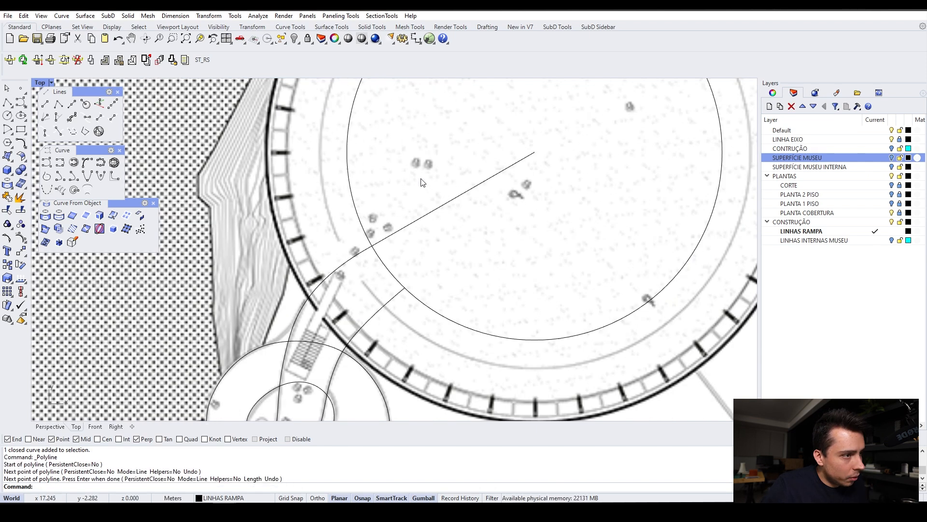
scroll(562, 173, up, 2)
key(Return)
click(524, 121)
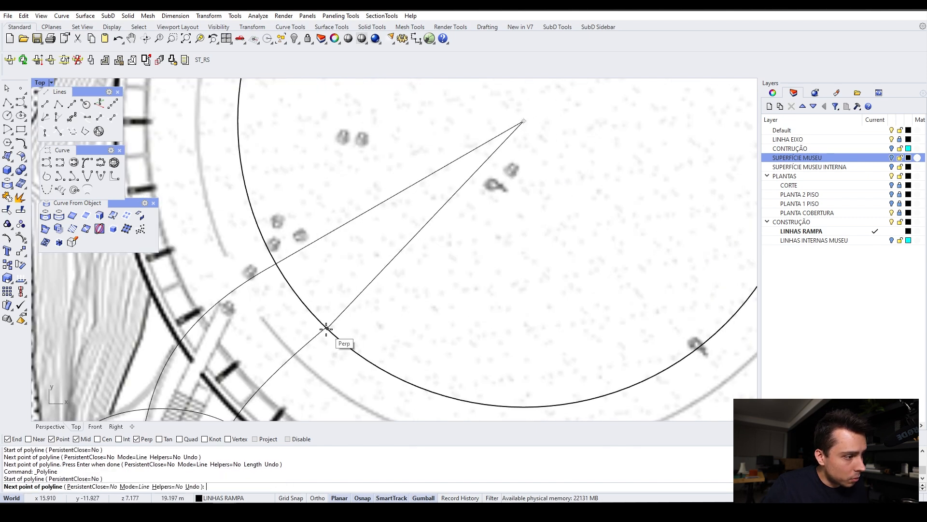
scroll(325, 328, up, 4)
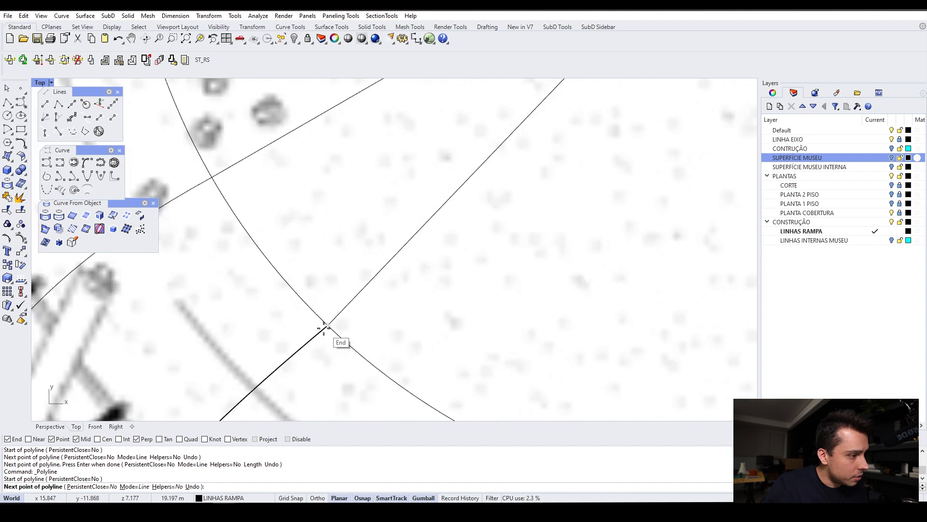
Turn off the Perp object snap, cancel the unfinished second line and undo the first line from the museum's centre.
click(136, 438)
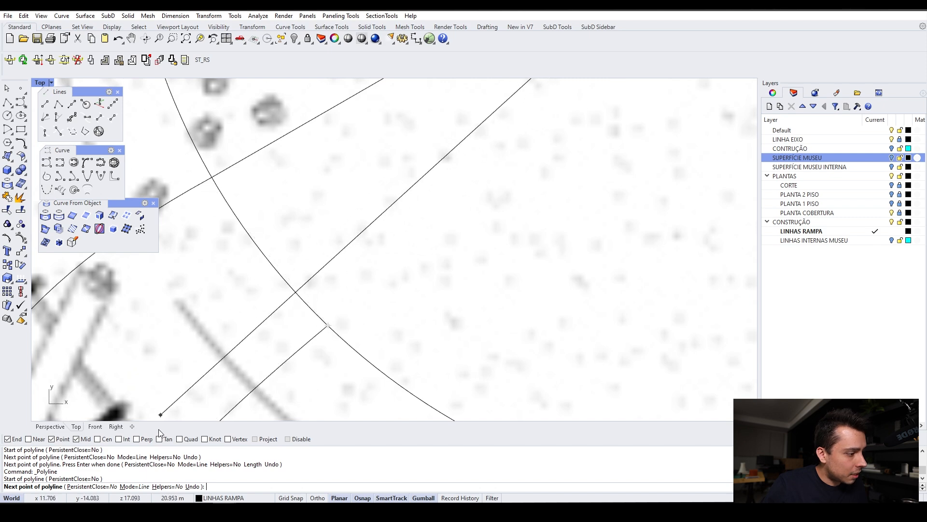
key(Escape)
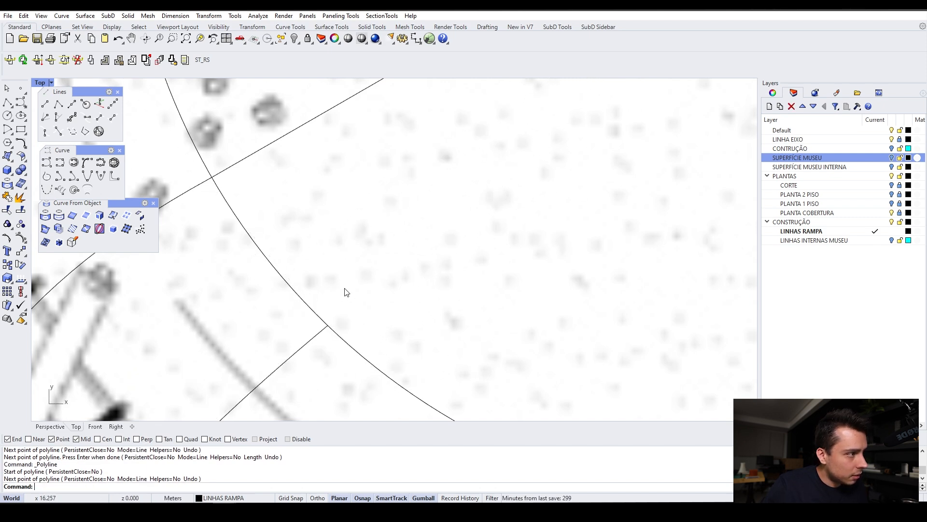
scroll(346, 287, up, 3)
key(ctrl+z)
scroll(346, 292, down, 4)
Draw two straight polylines from the museum's centre, one to each ramp rail curve's end on the floor circle.
key(Return)
scroll(474, 180, down, 3)
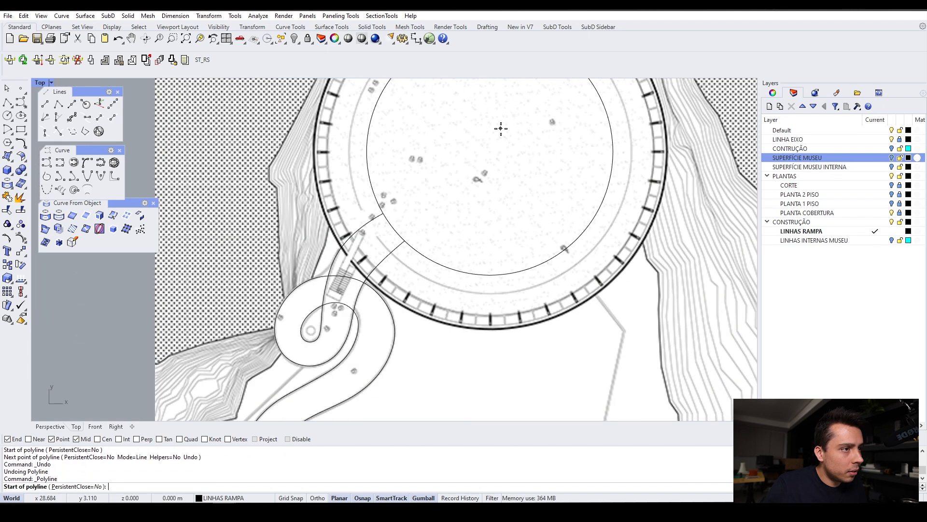
click(487, 152)
scroll(489, 151, up, 3)
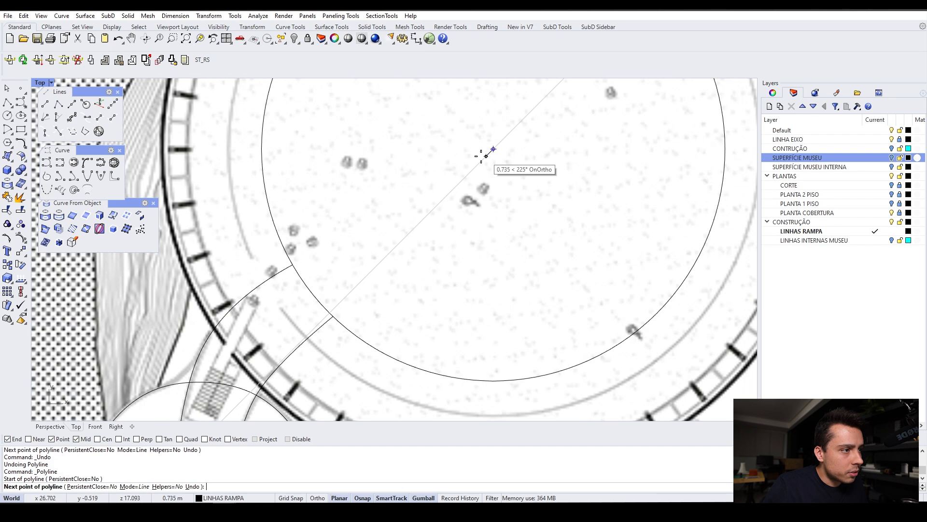
click(293, 265)
key(Return)
key(Return)
click(493, 149)
click(333, 316)
key(Return)
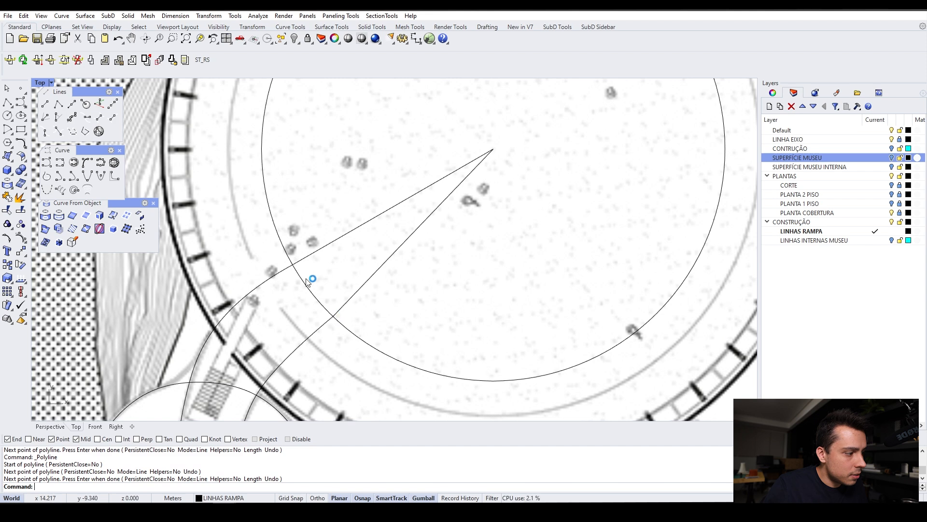
Flatten both centre lines with SetPt, setting only Z aligned to World at the height of the ramp rail's end on the floor circle.
click(48, 426)
right_drag(365, 276, 485, 266)
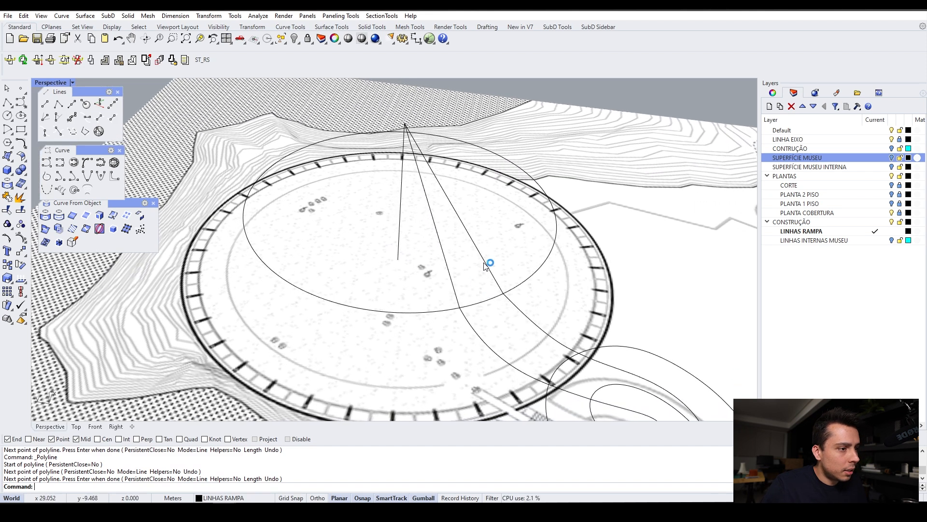
click(486, 266)
shift+click(452, 284)
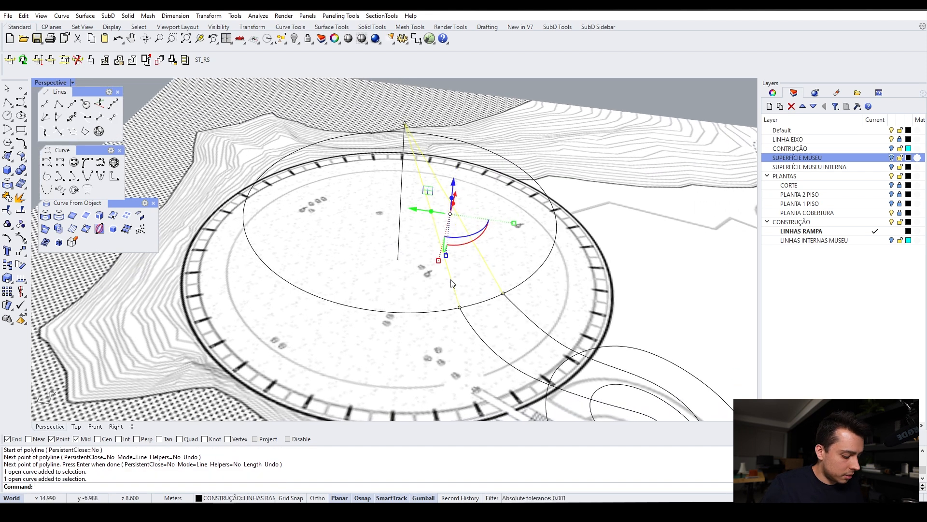
key(Return)
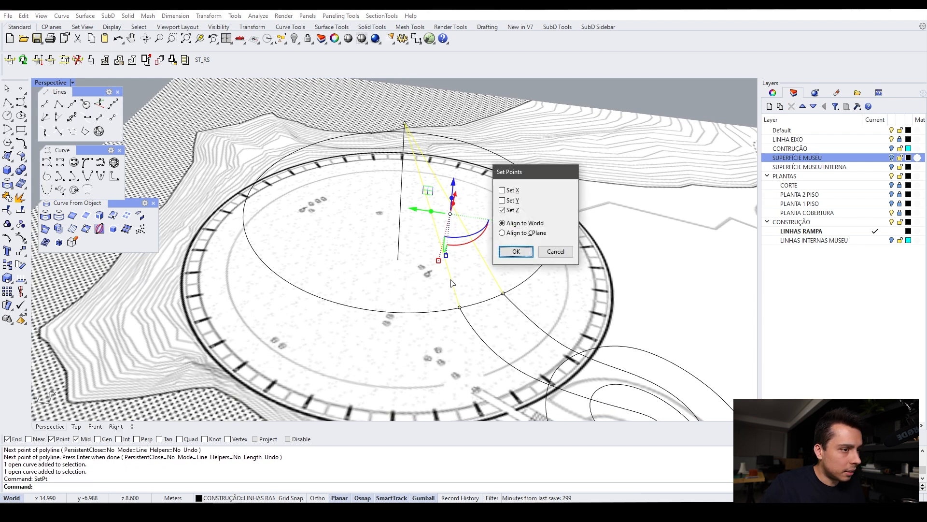
click(516, 251)
click(465, 312)
right_drag(465, 312, 408, 304)
scroll(408, 303, up, 4)
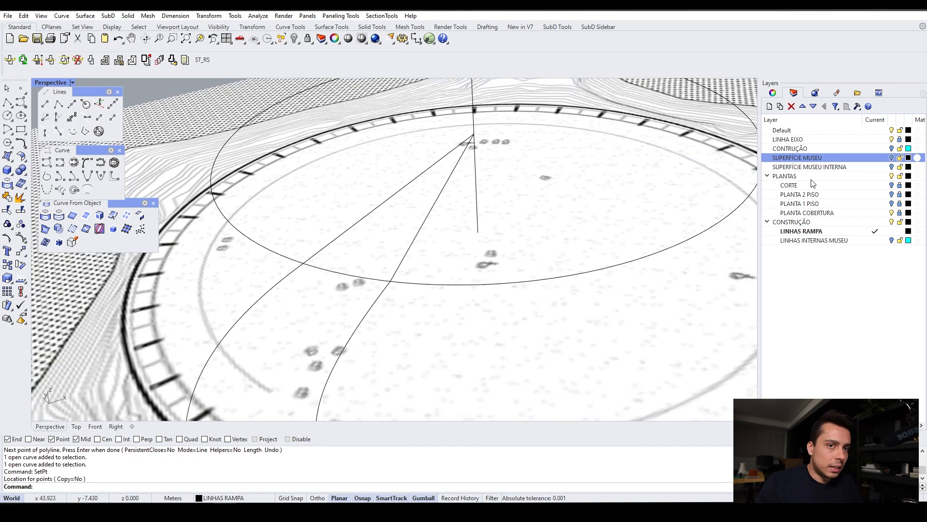